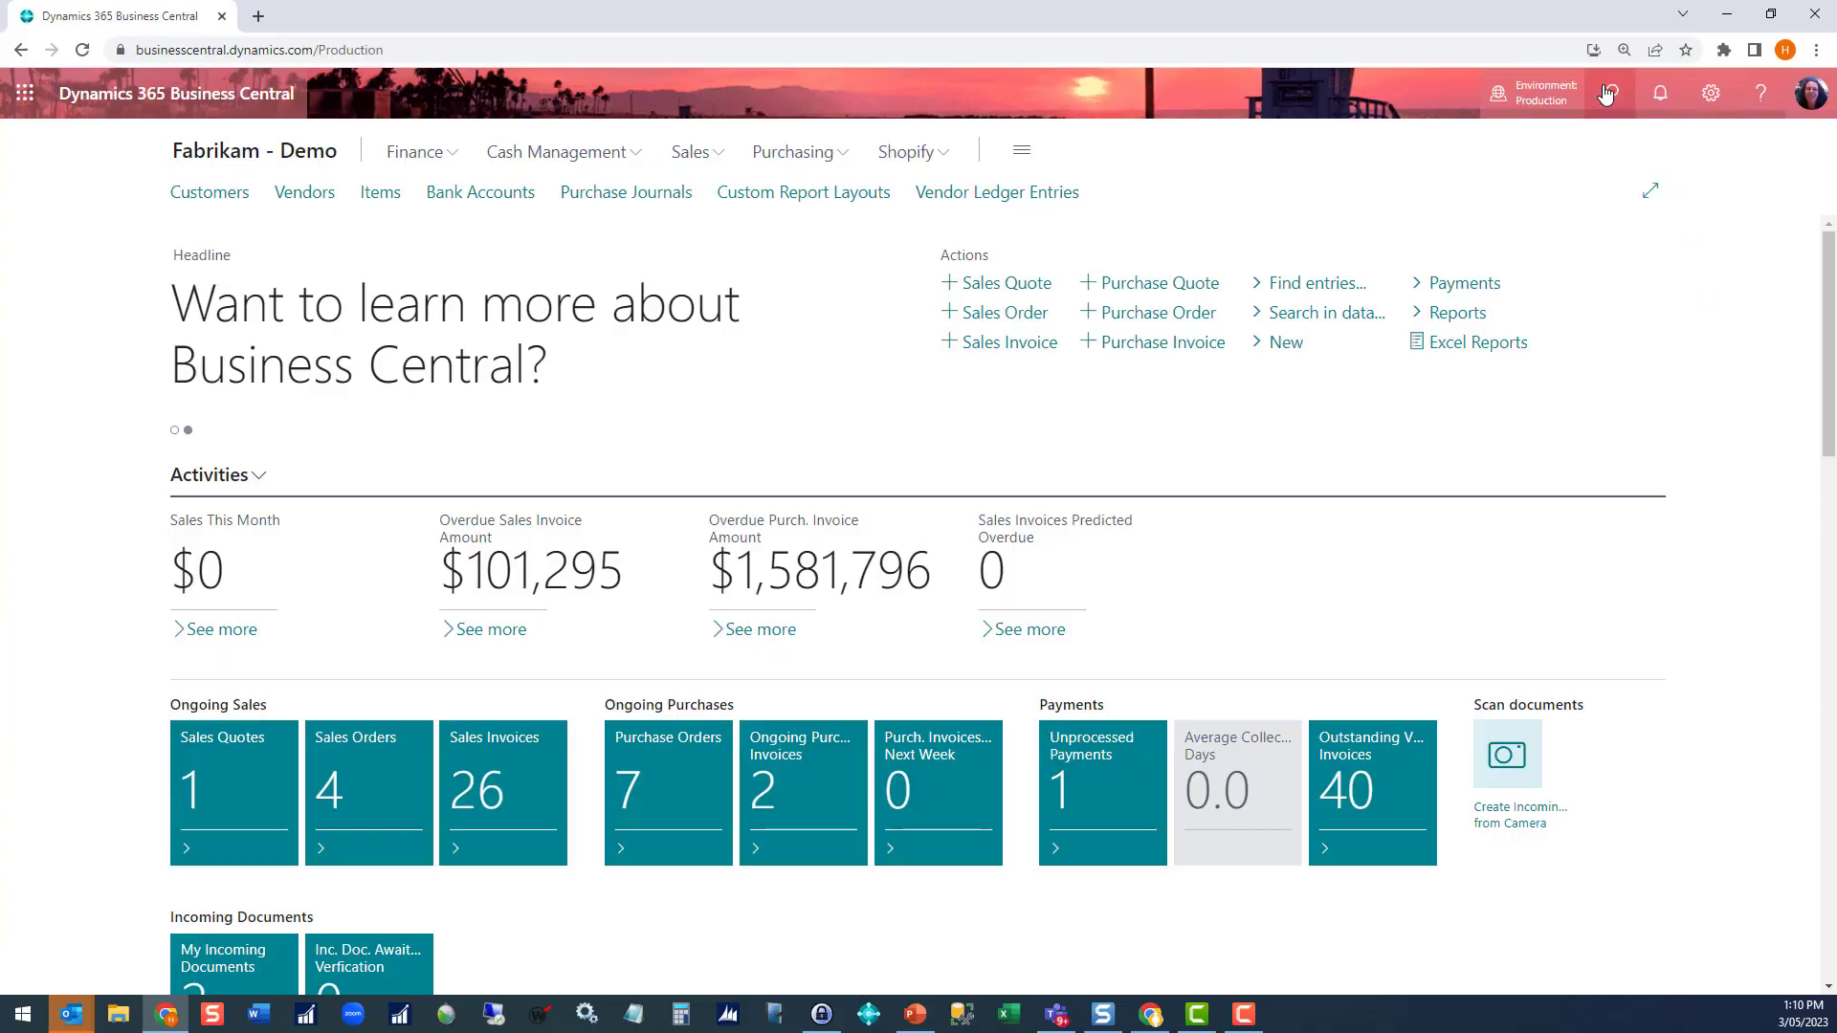
Search 'fix ass' in Tell Me and open the Fixed Assets list of six assets.
click(1608, 93)
text(fix)
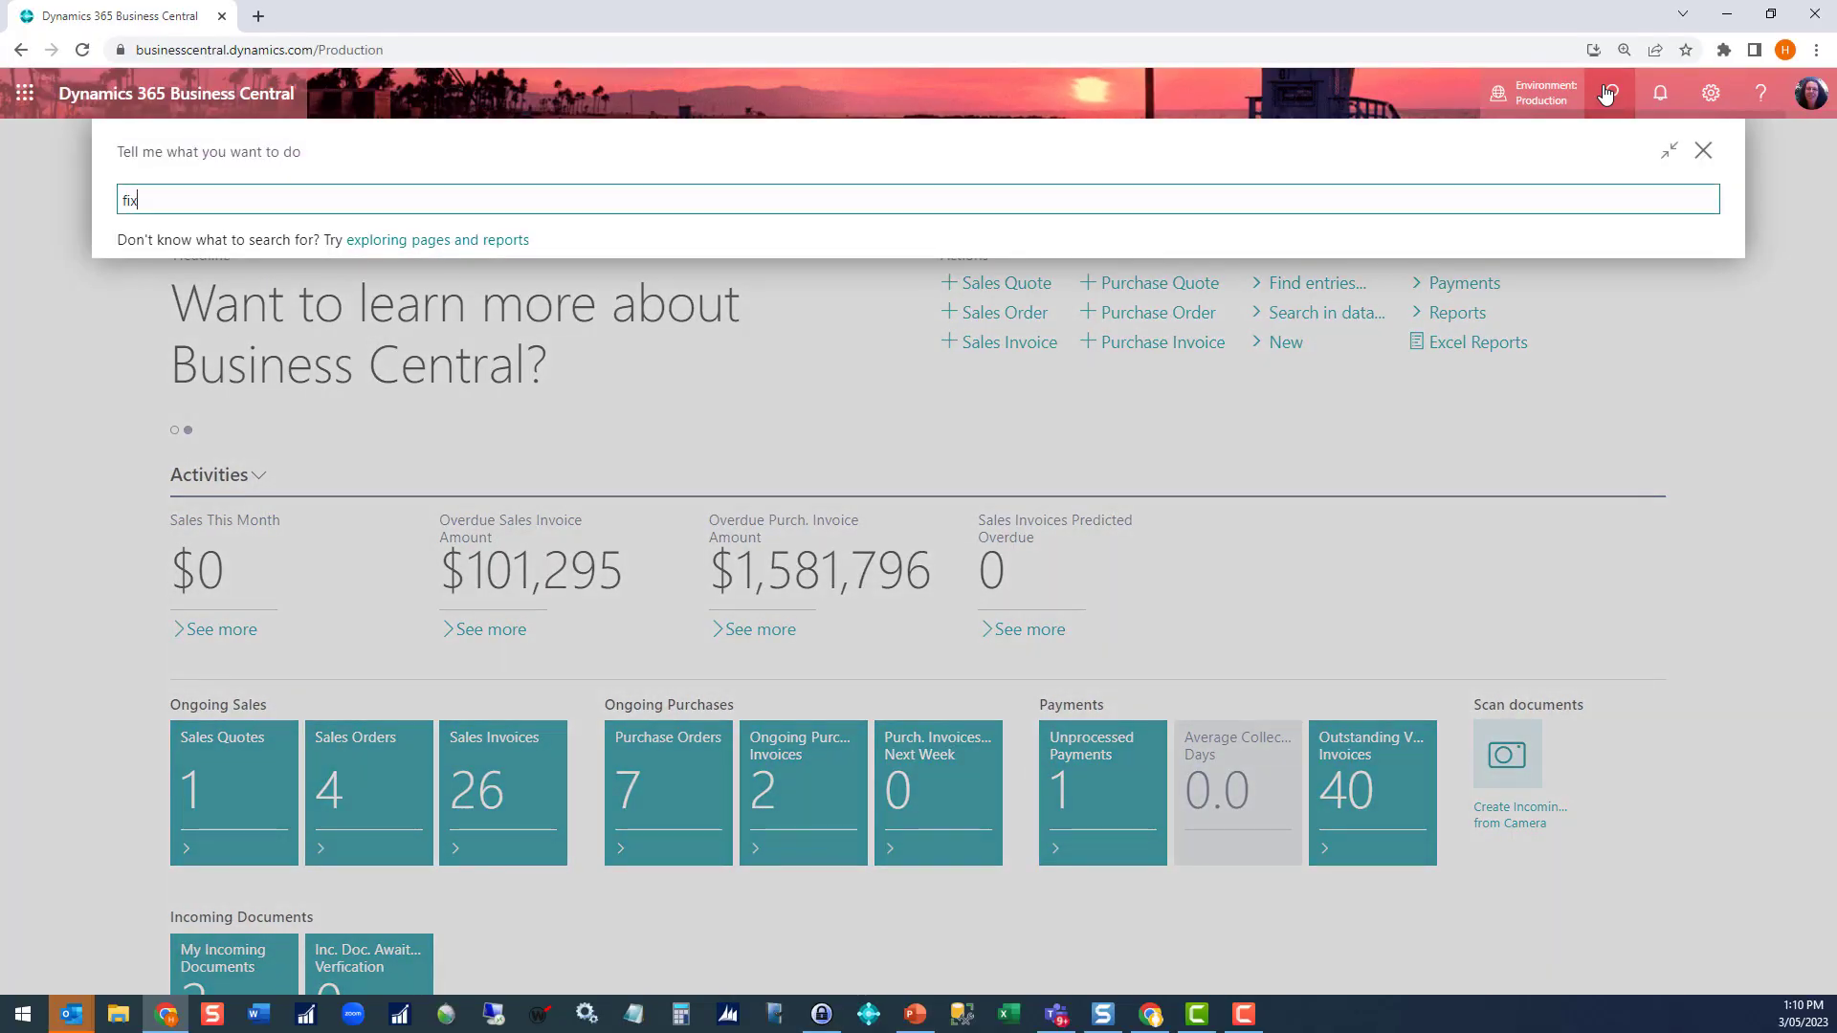
text( ass)
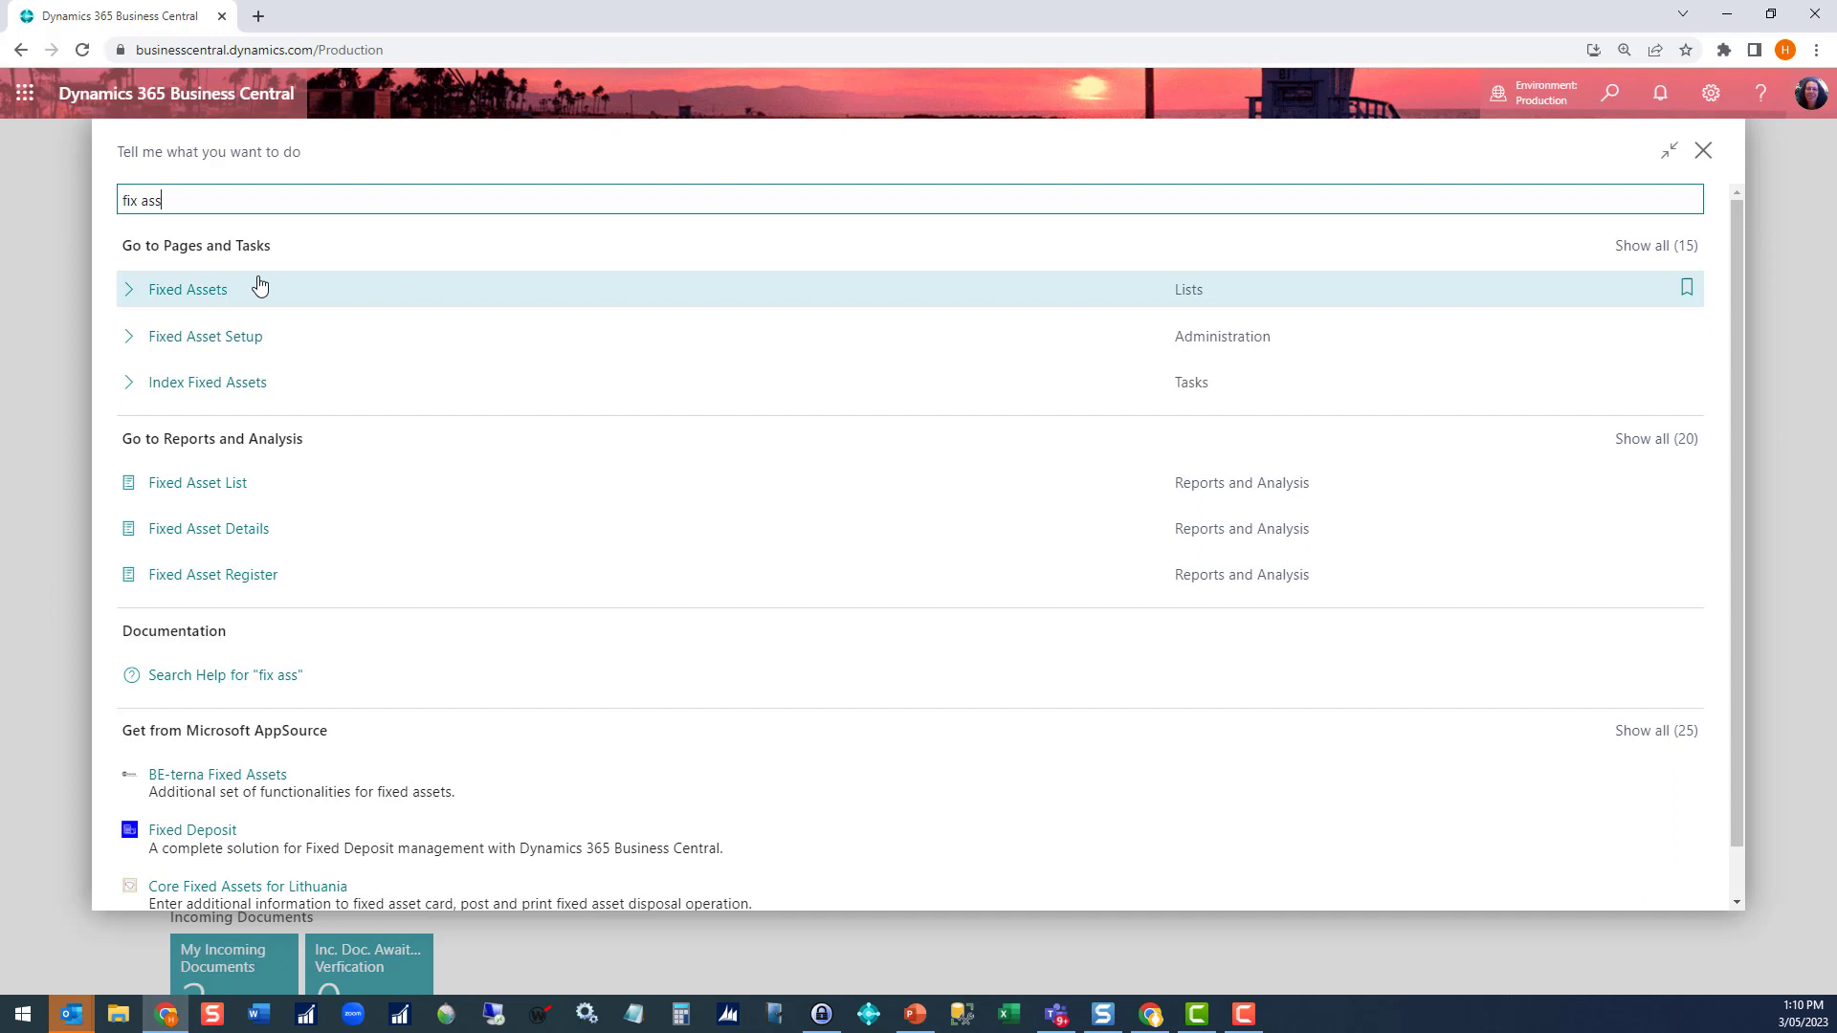
click(226, 289)
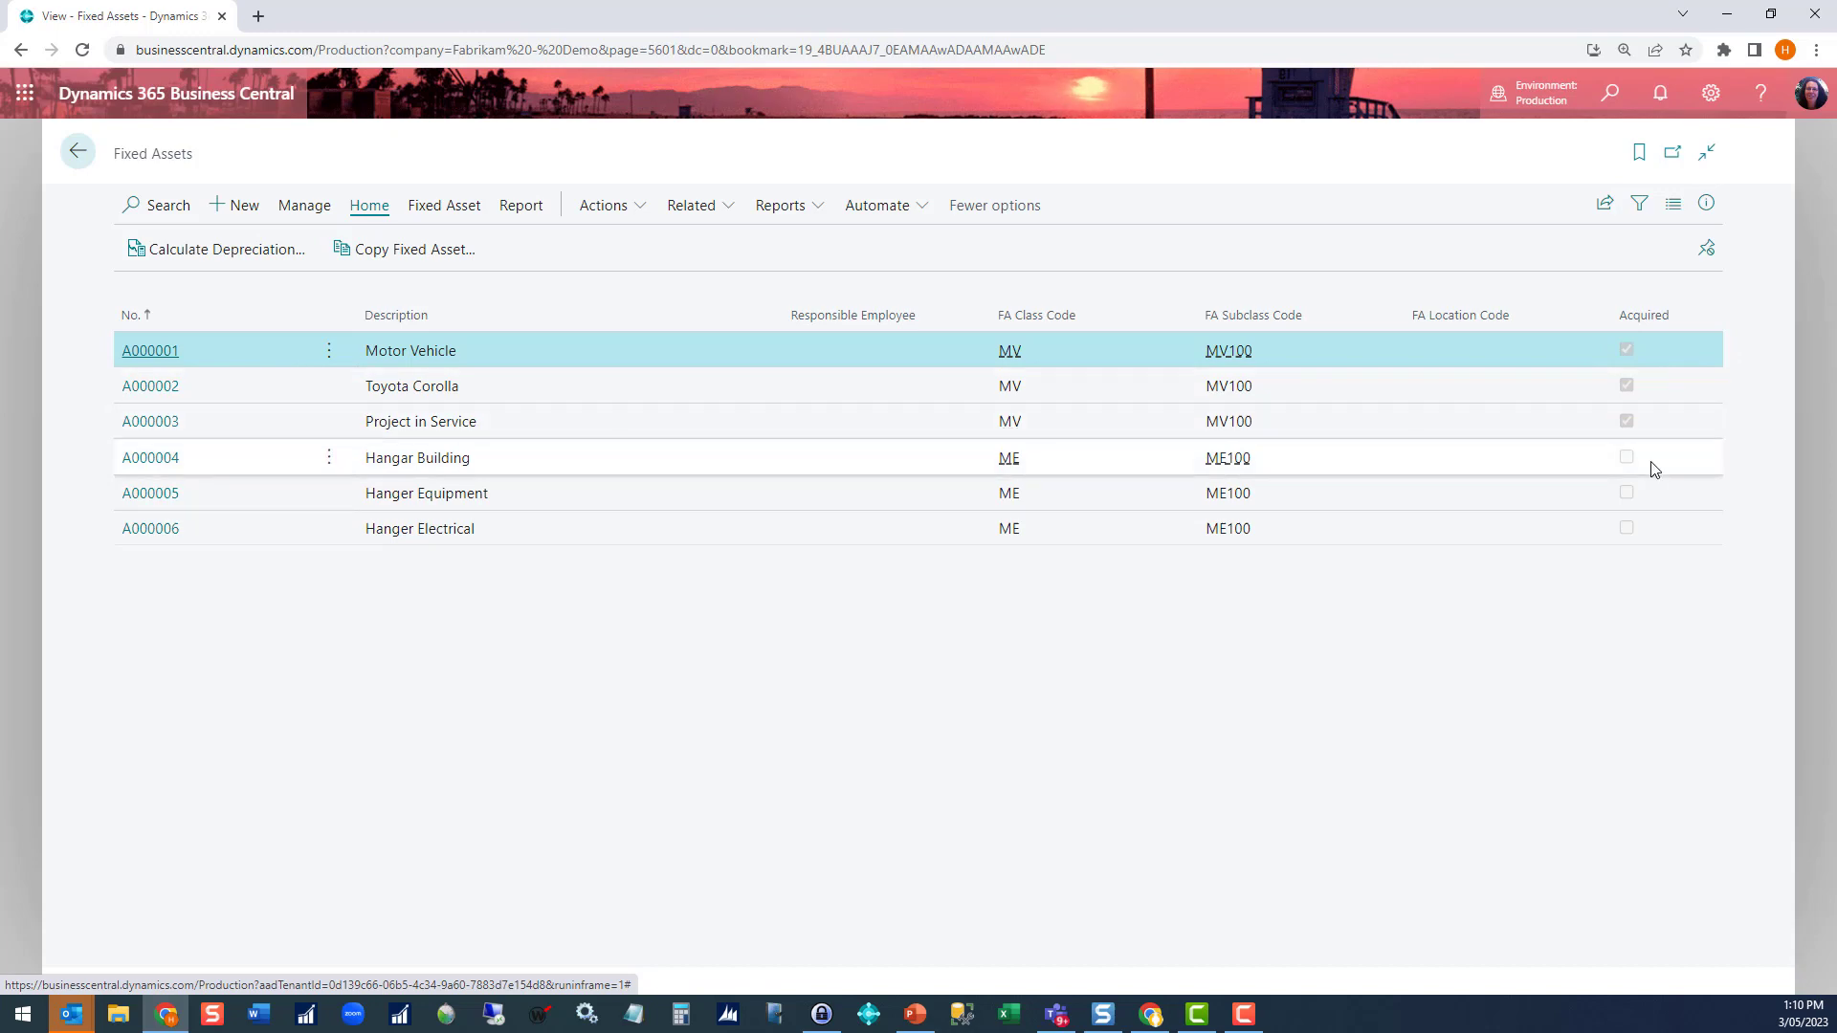
key(Down)
key(Down)
key(Down)
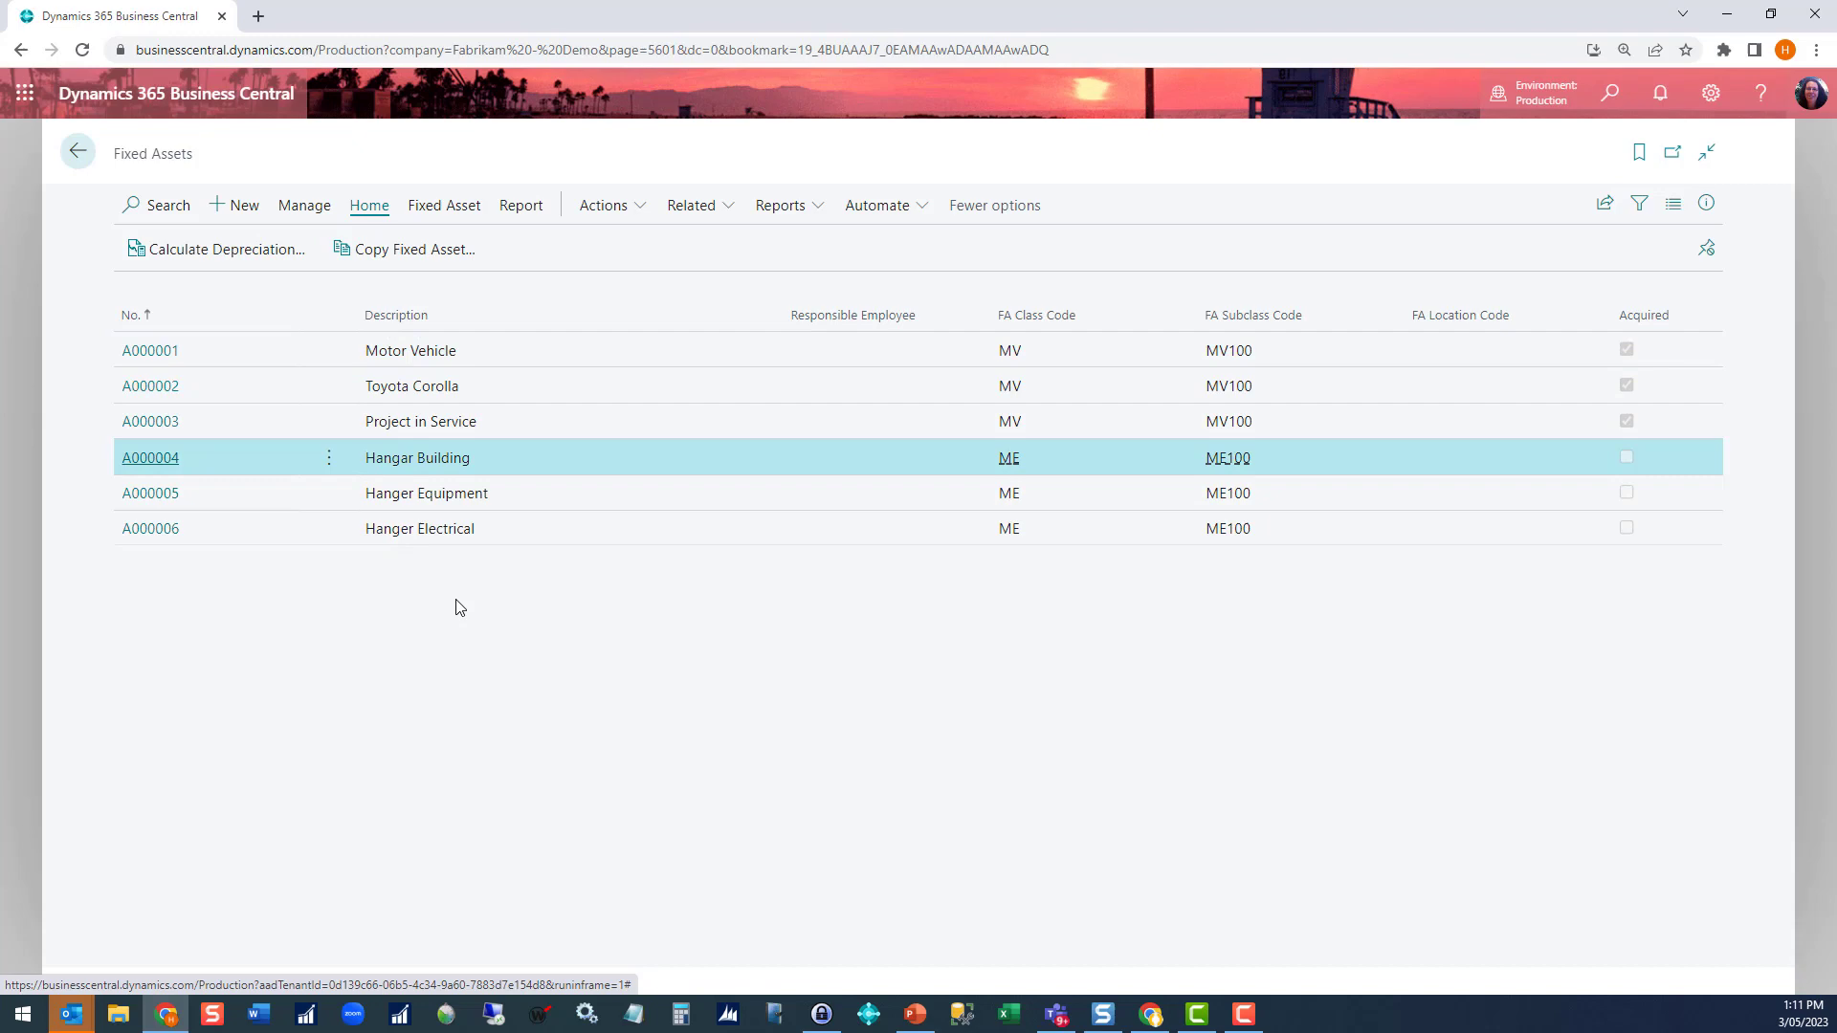
Create a new fixed asset 'Motor Vehicle' with FA class MV and subclass MV100.
click(237, 208)
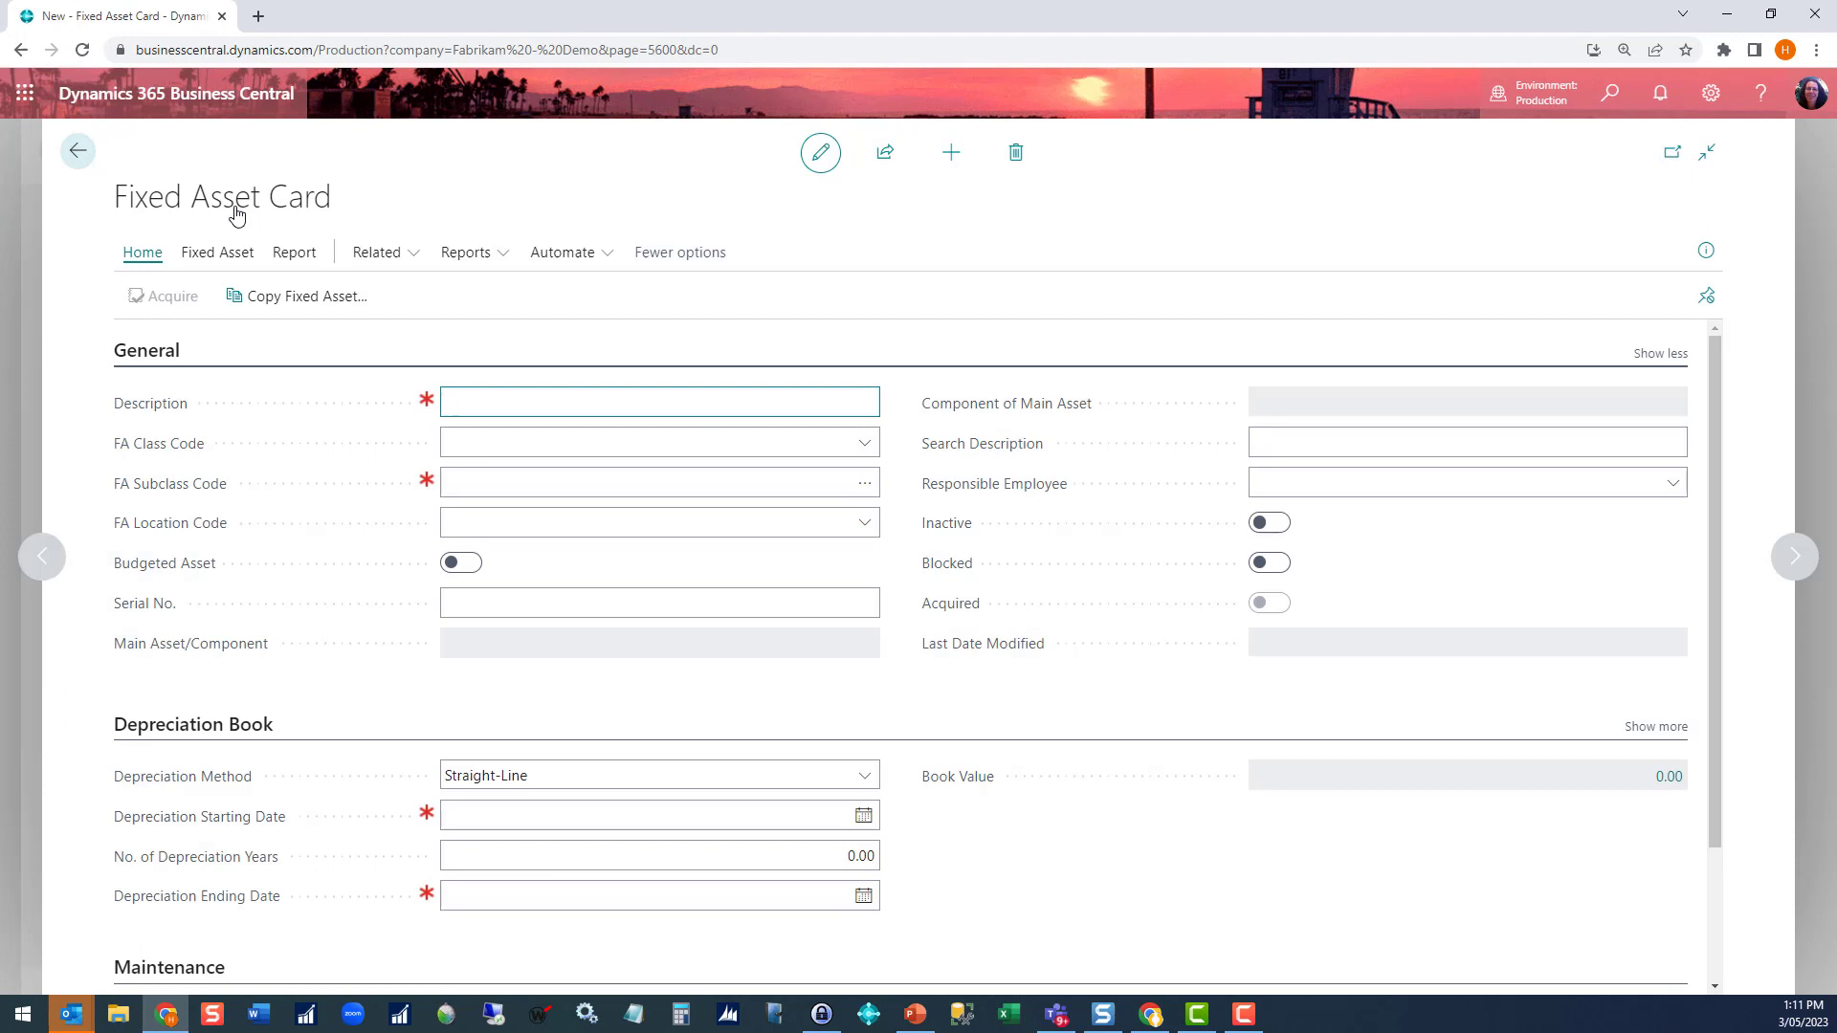
text(Motor Vehicle)
key(Tab)
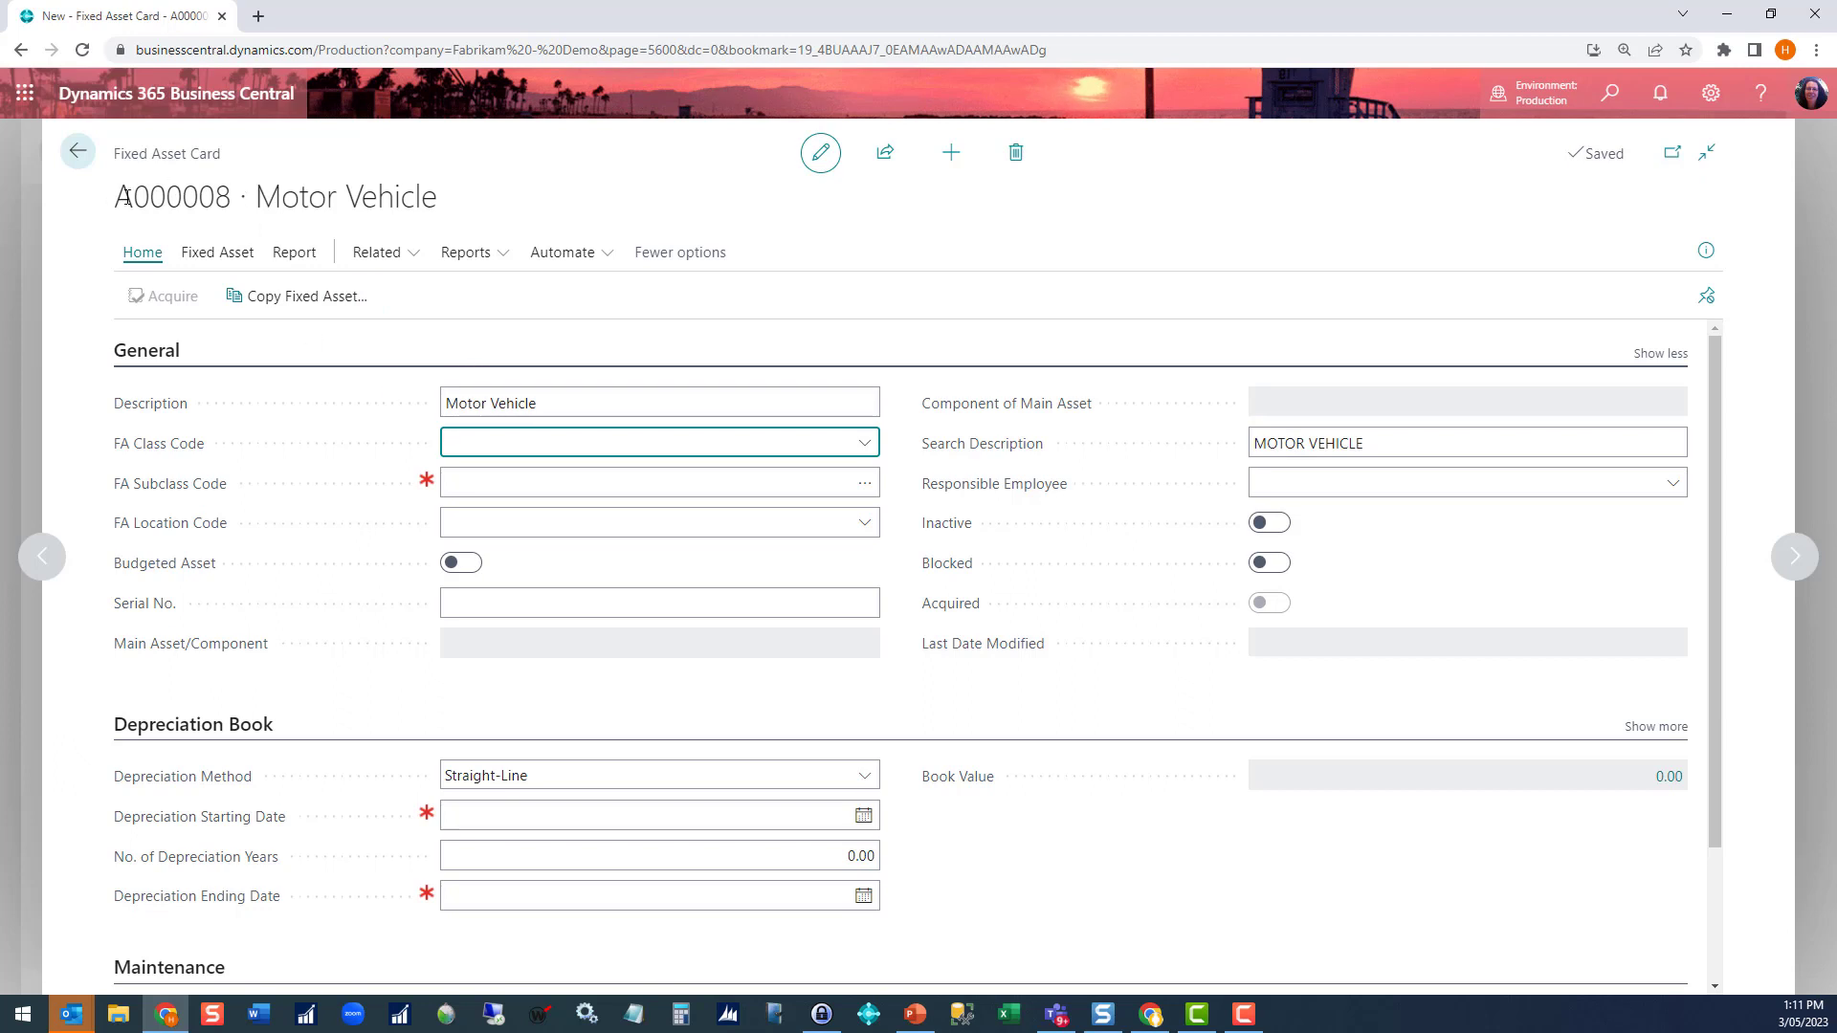
click(864, 445)
click(710, 569)
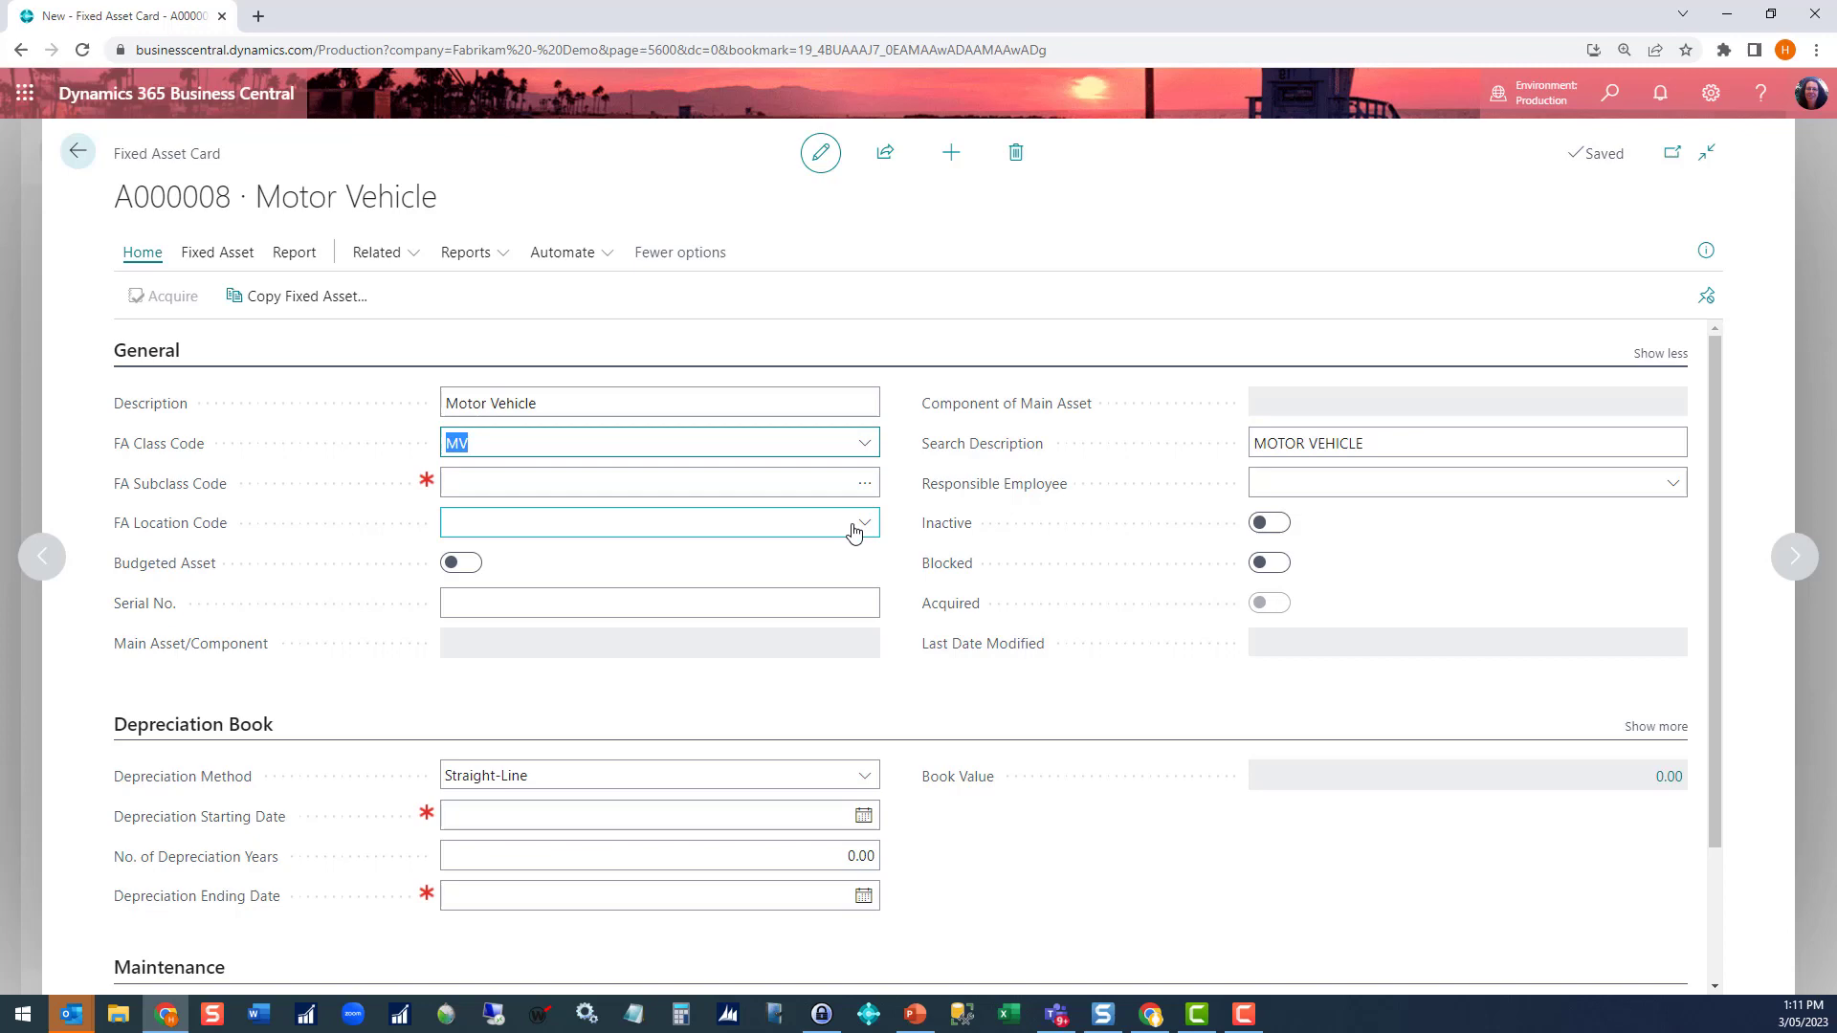
click(873, 492)
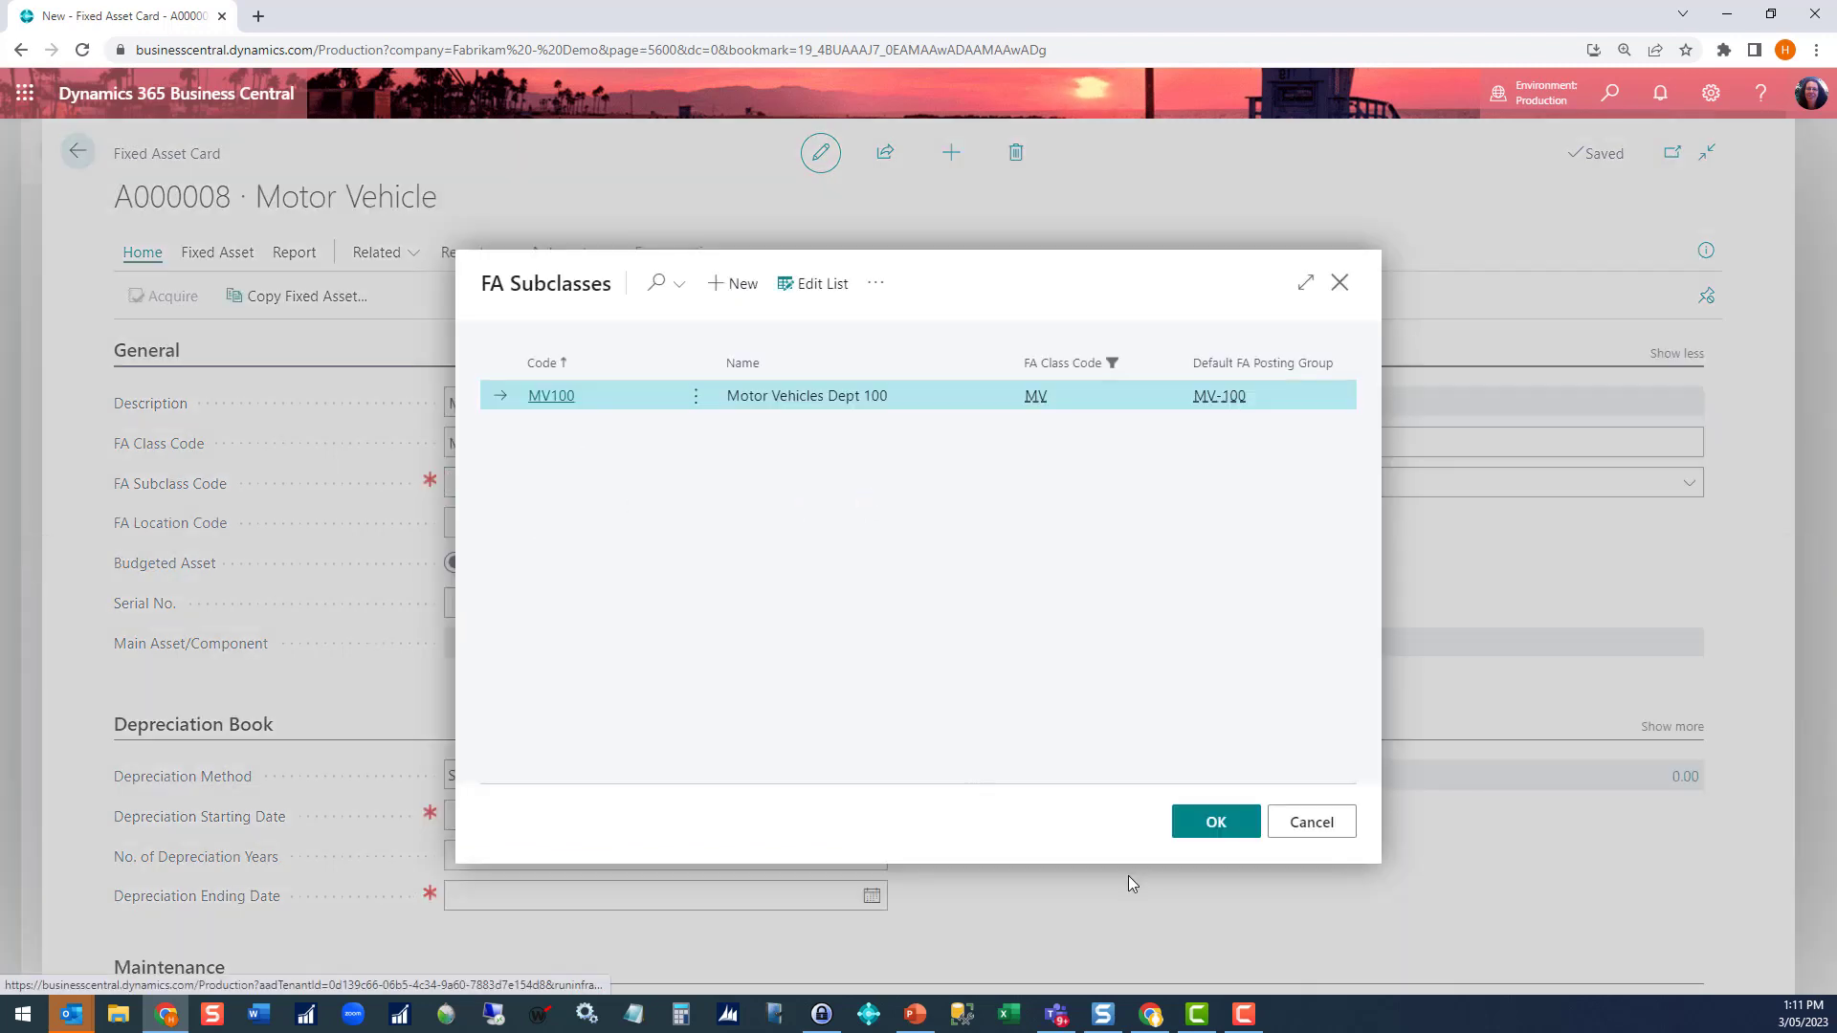
click(1215, 824)
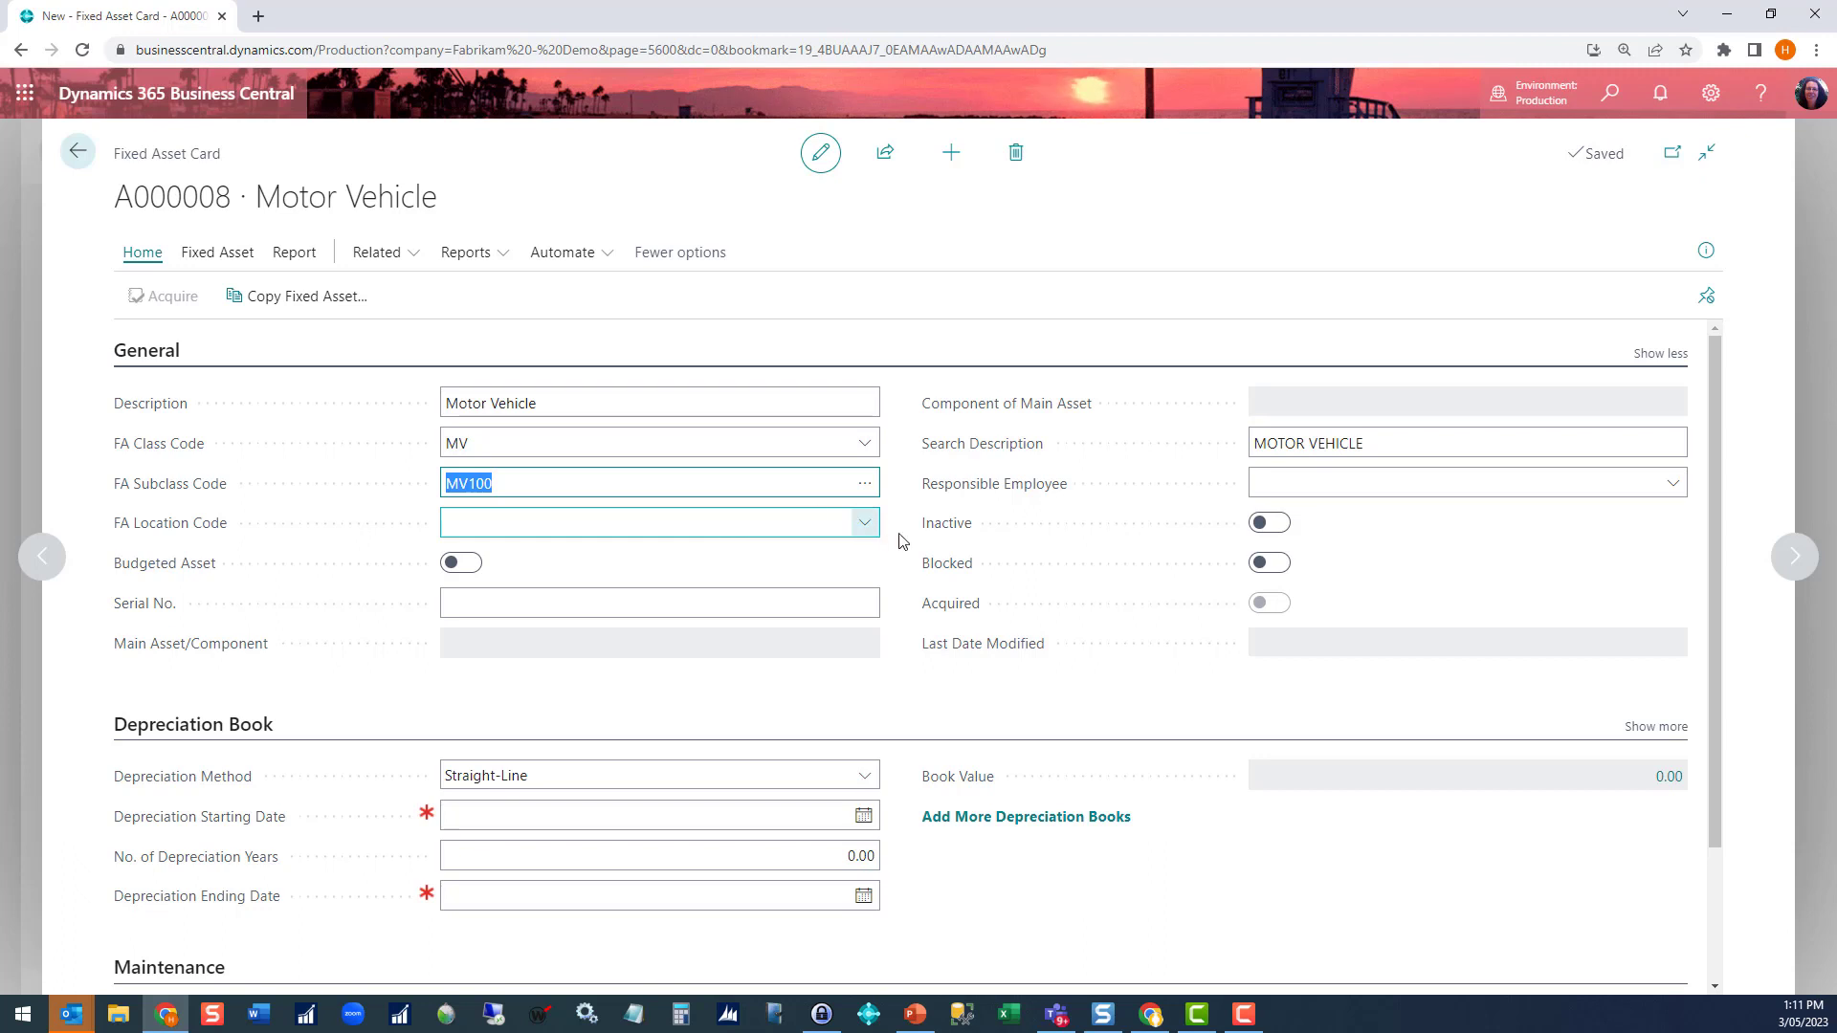
Check the FA location code and responsible employee lookups, leaving both empty.
click(618, 529)
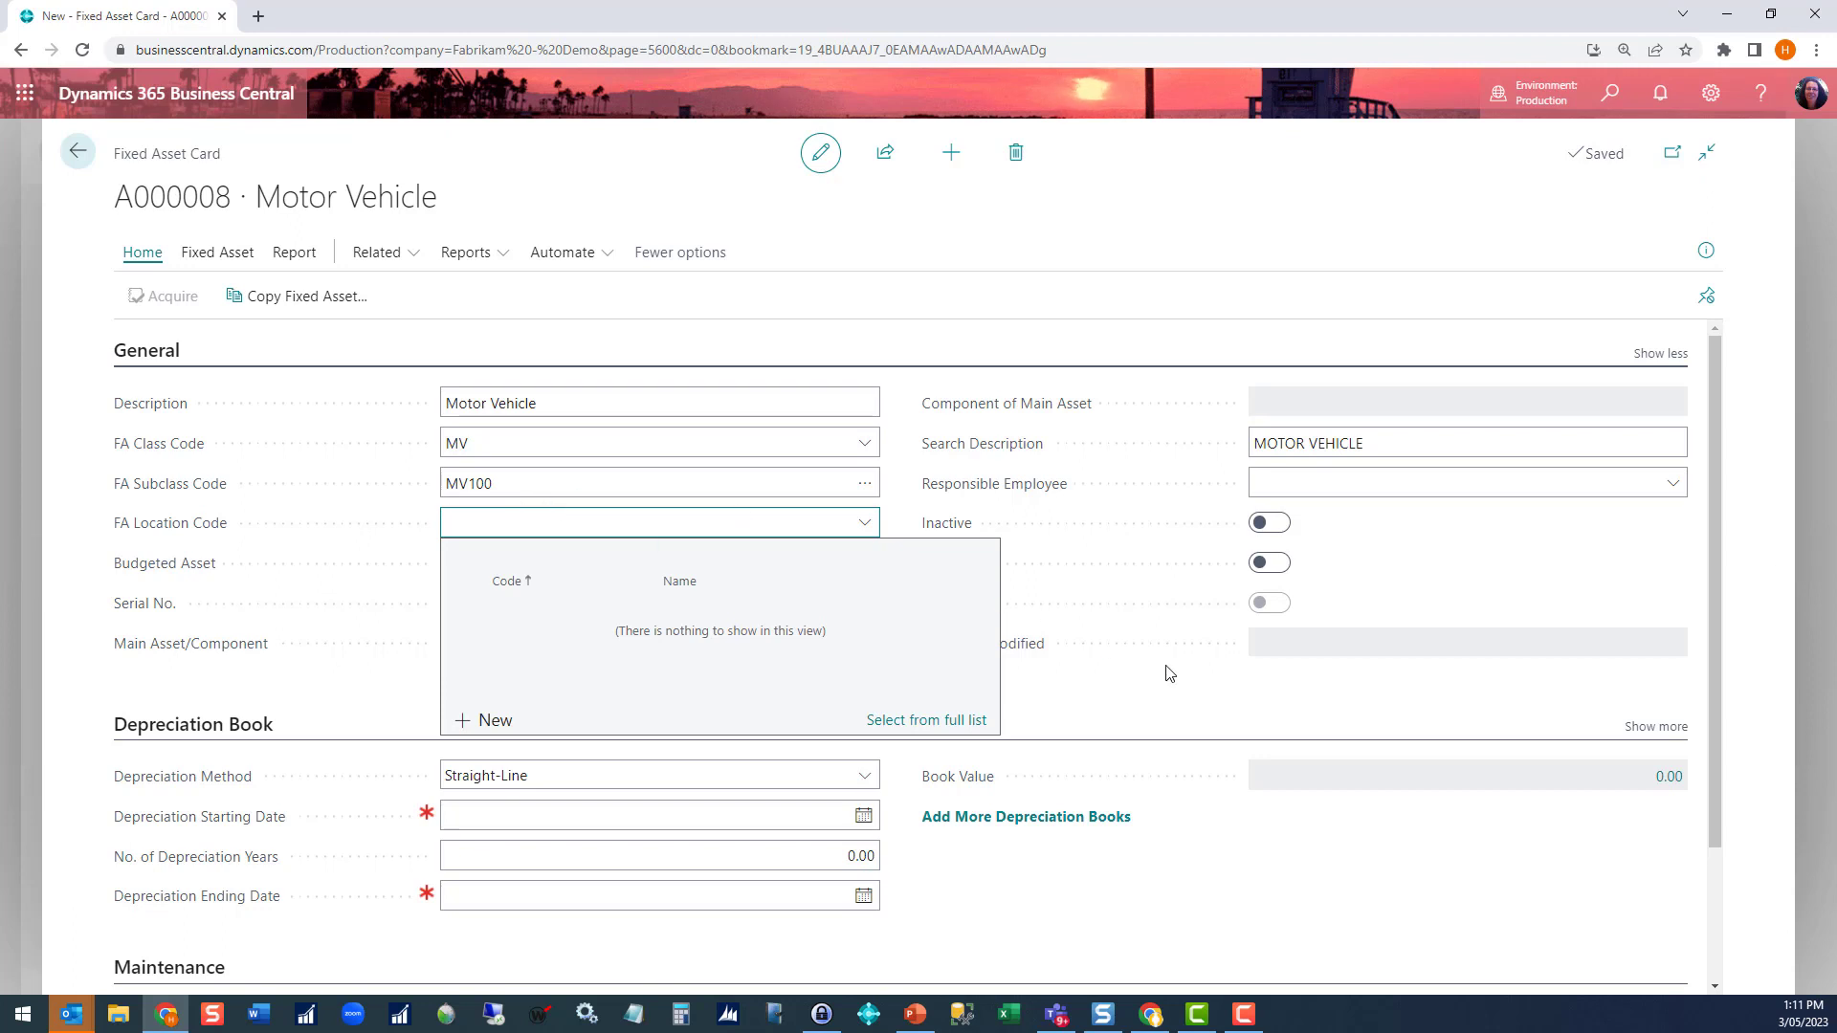
click(1159, 725)
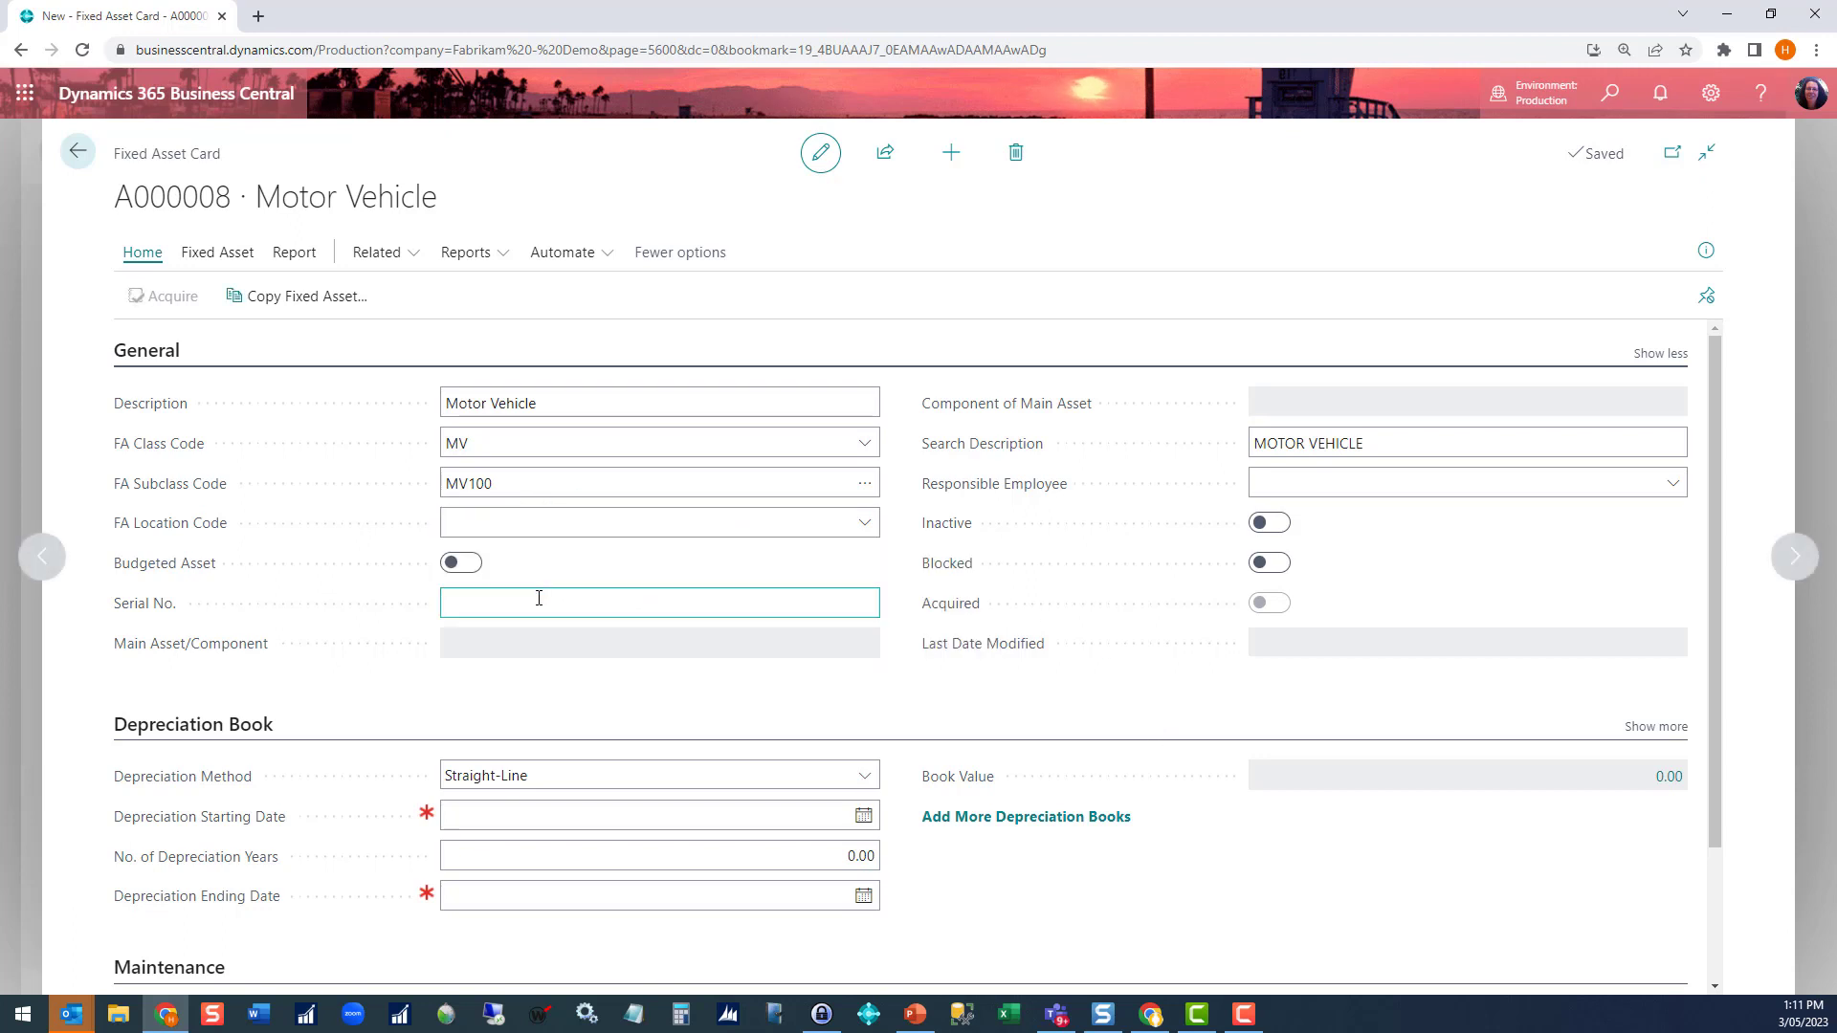
click(504, 602)
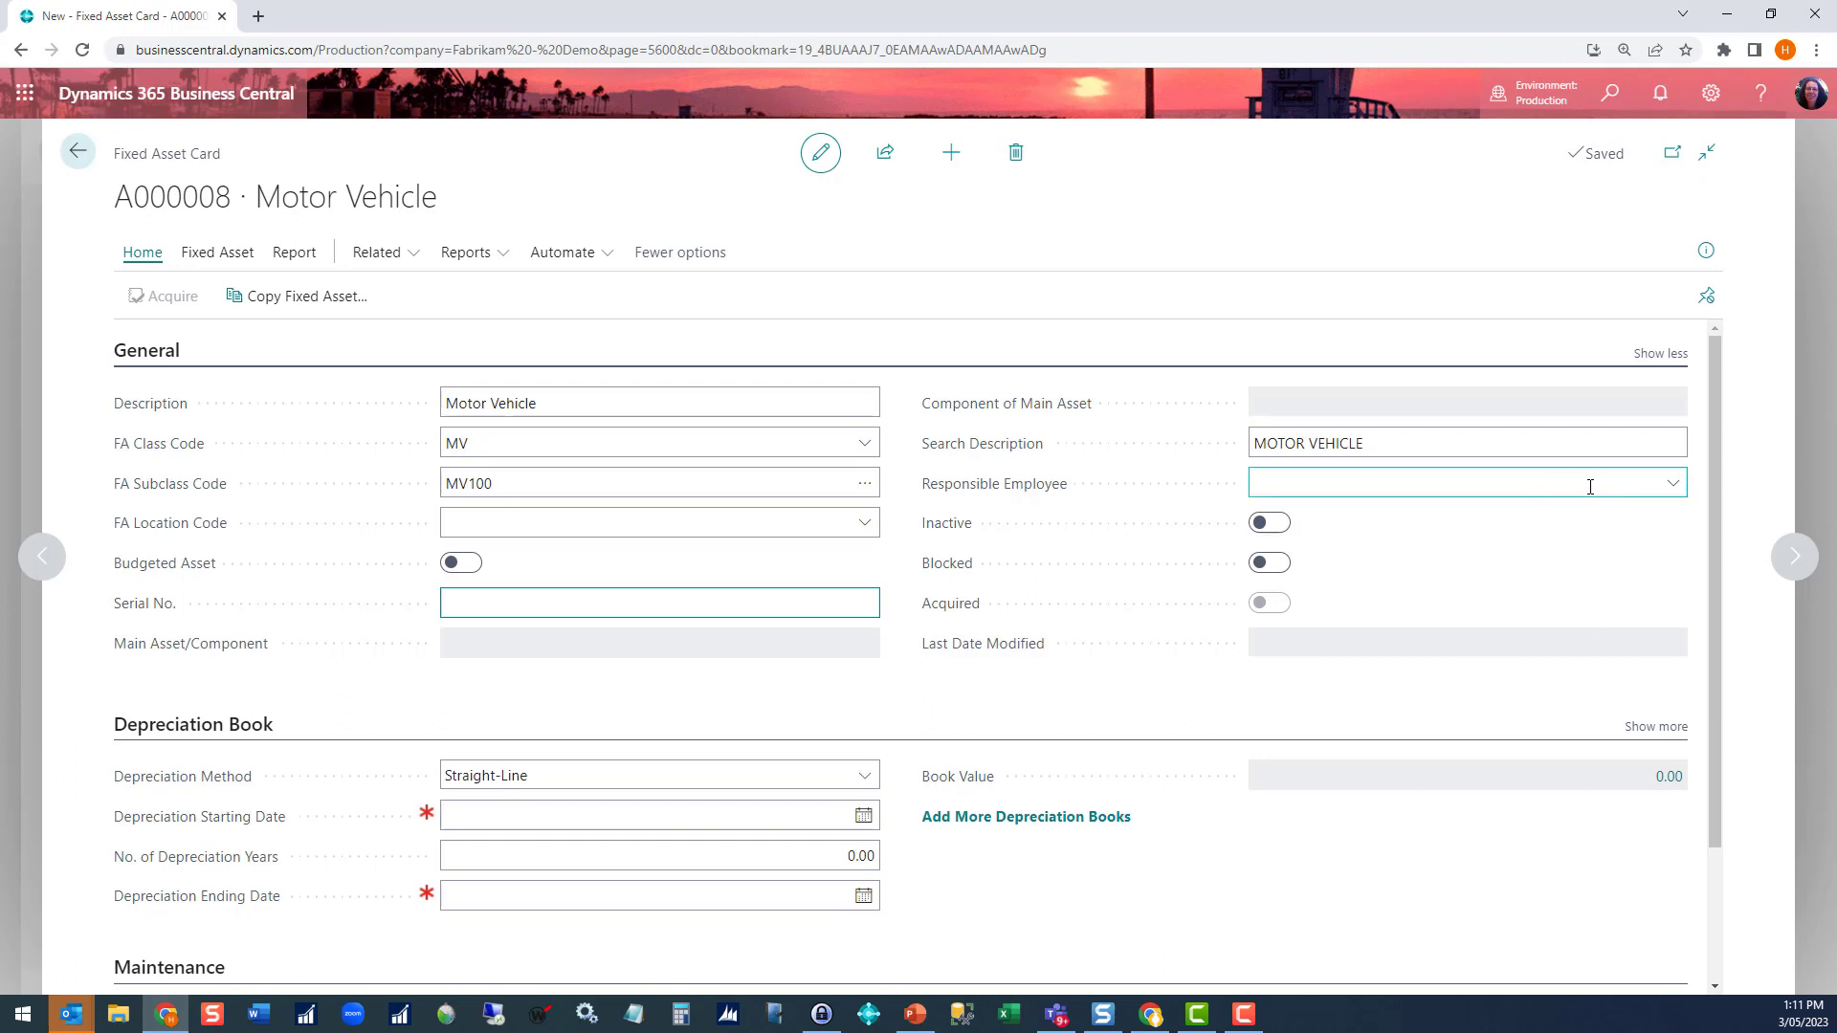
click(1670, 481)
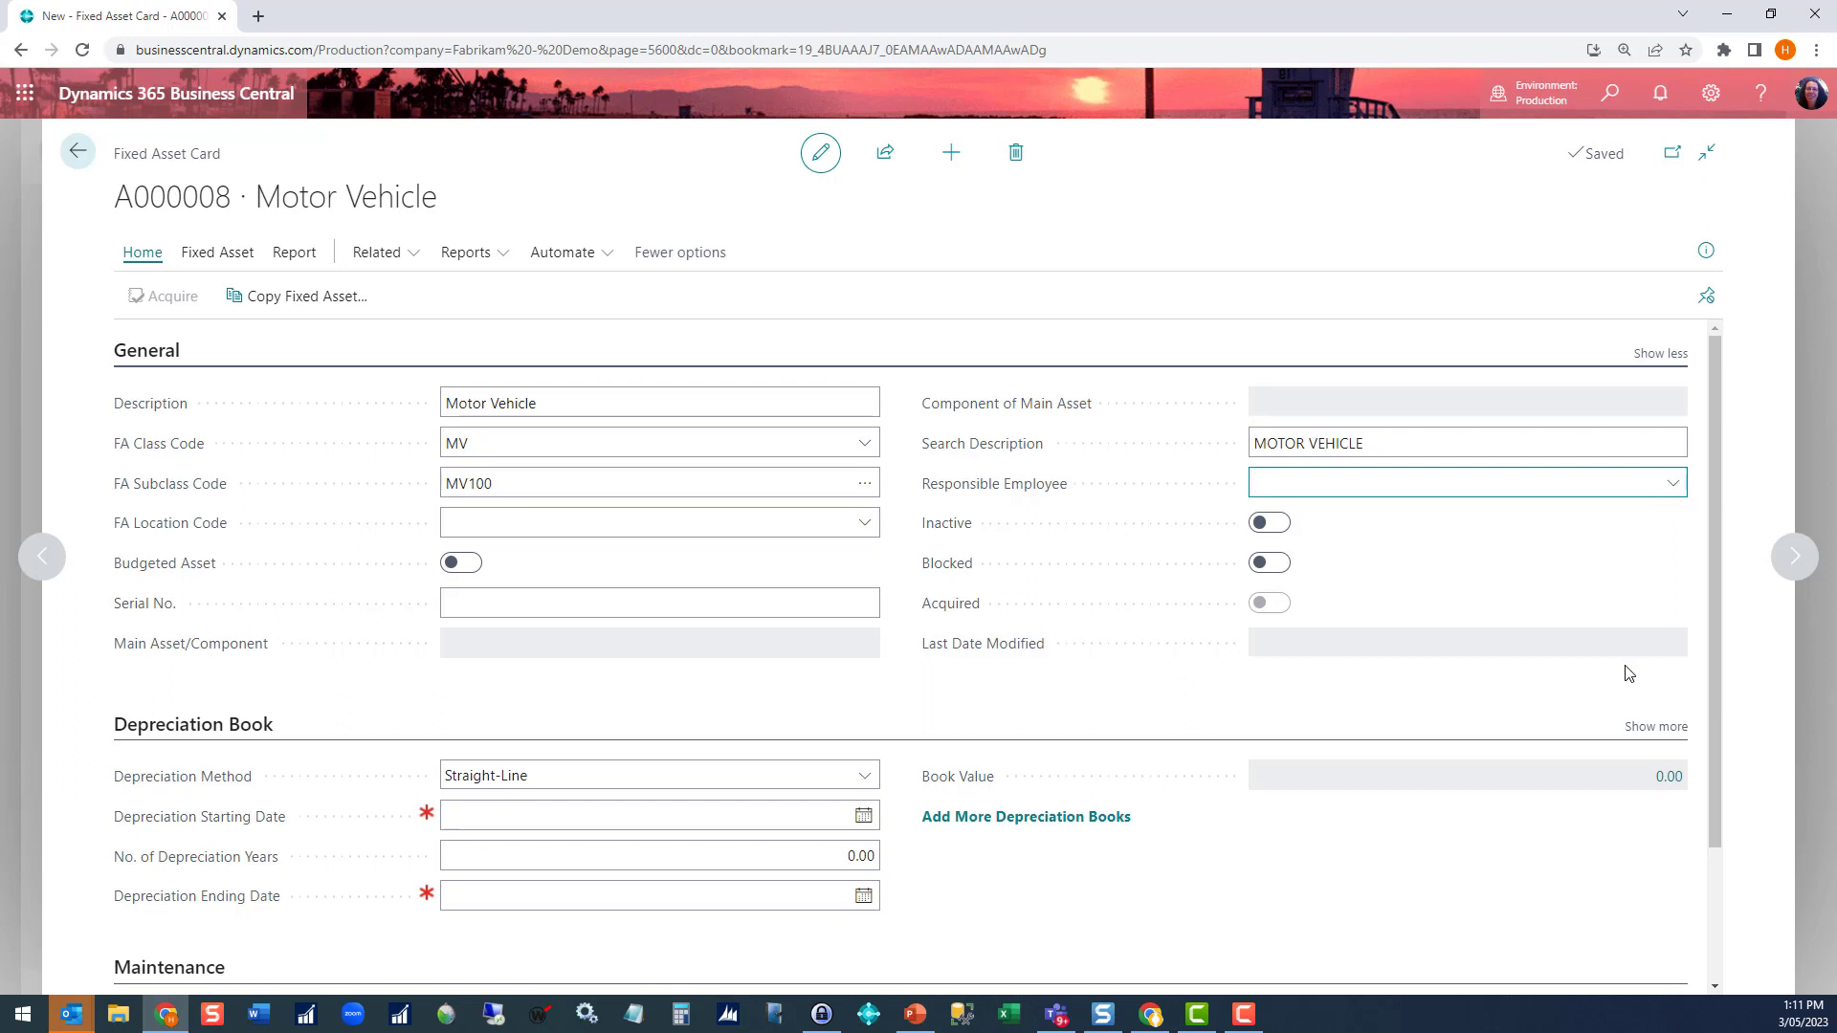
click(1089, 709)
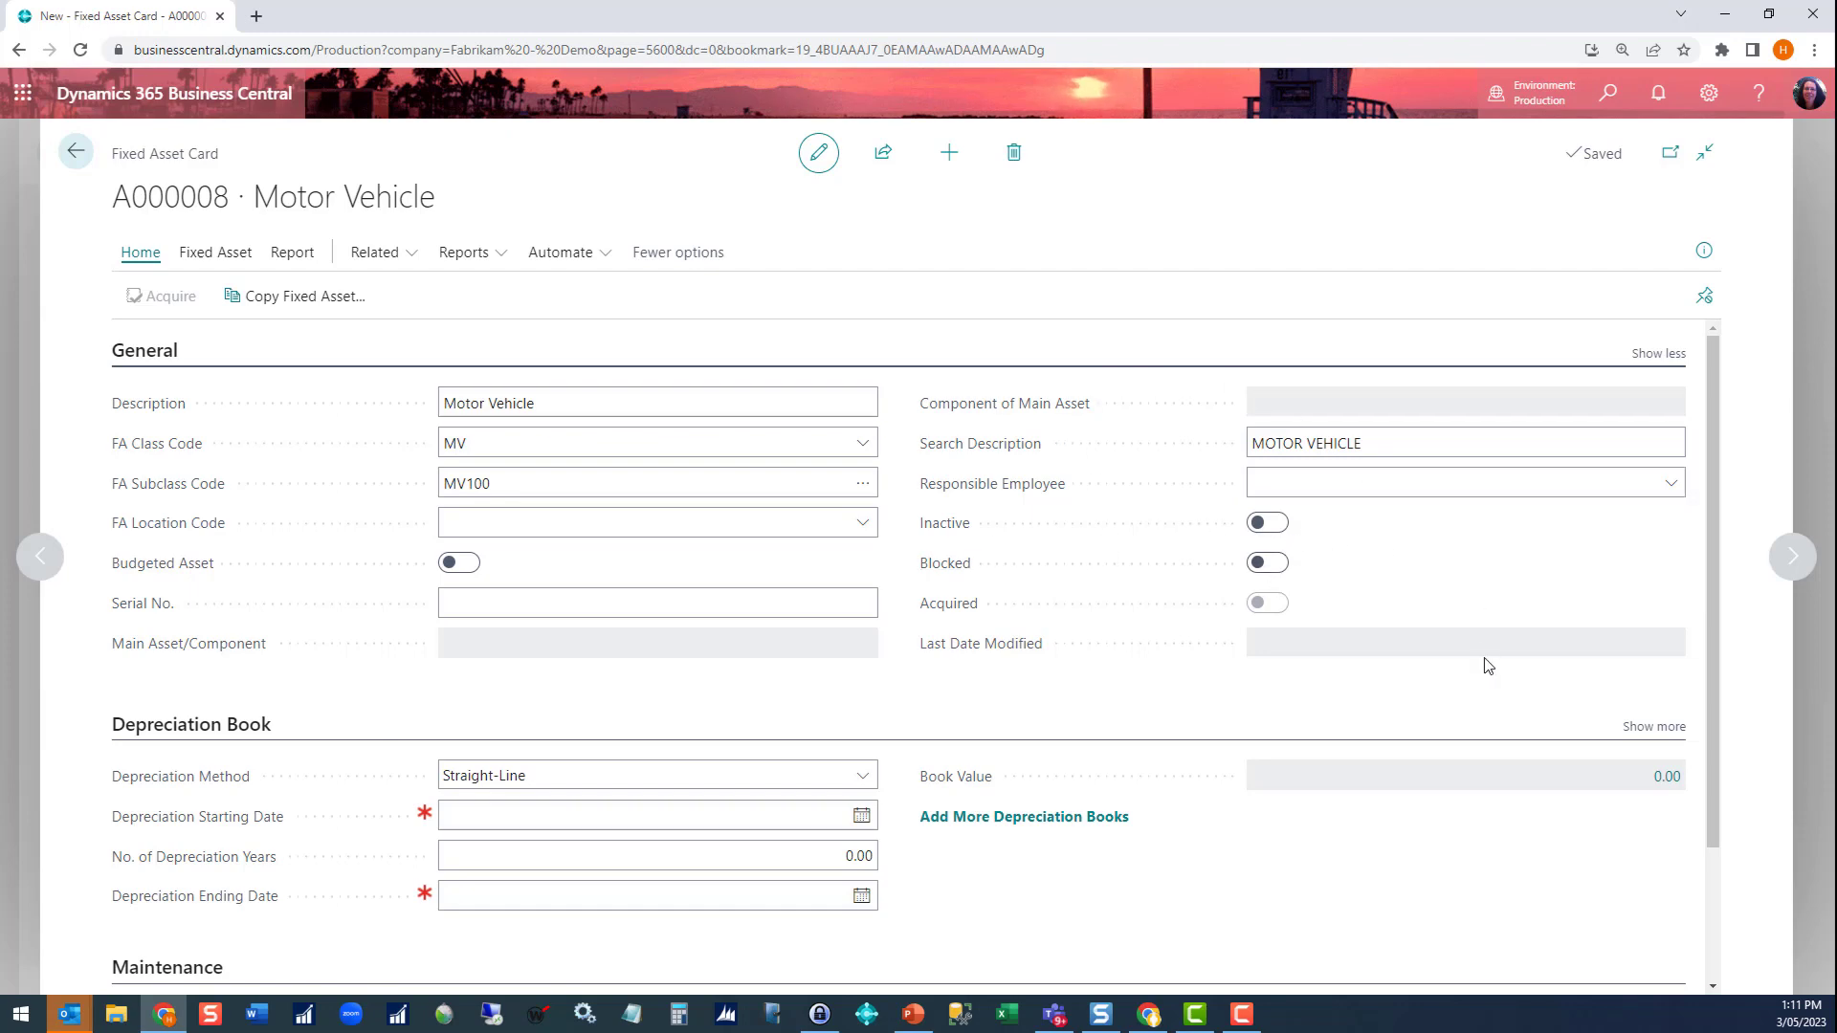
Switch the Depreciation Book section to a multi-book grid with the ACCOUNTING MV-100 line.
scroll(1483, 688, down, 2)
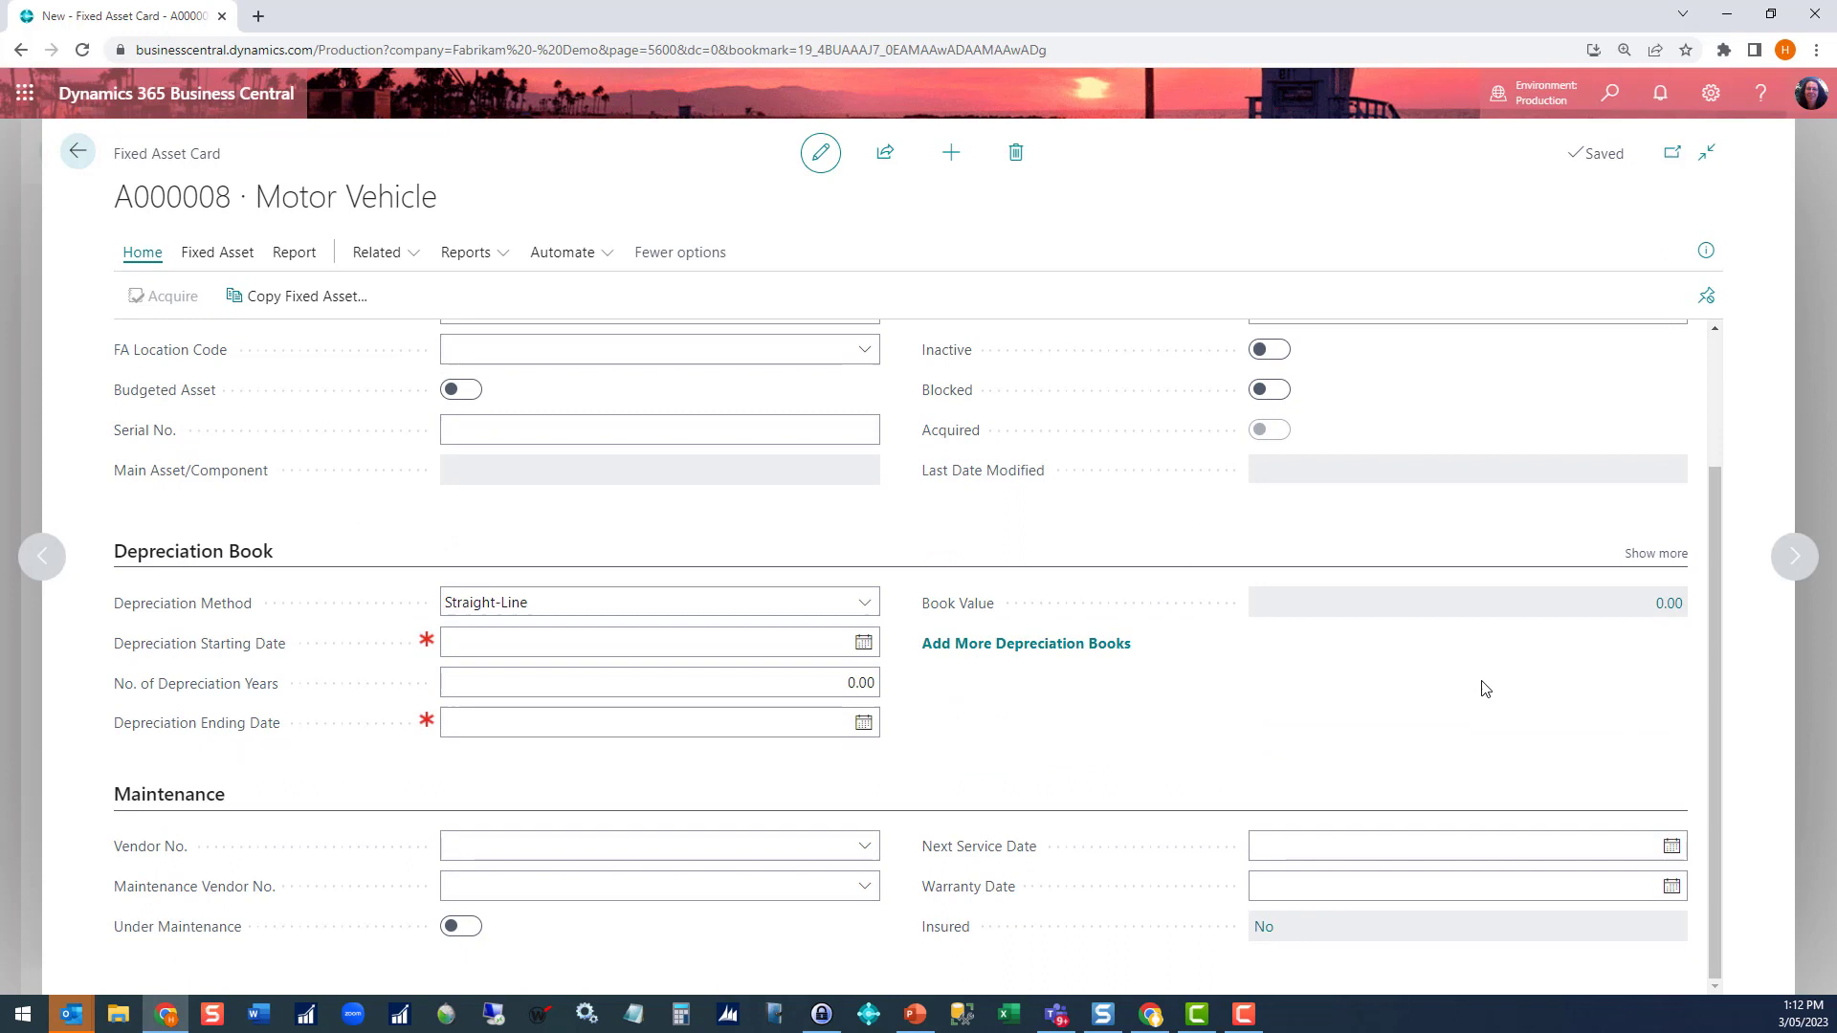
scroll(603, 461, up, 1)
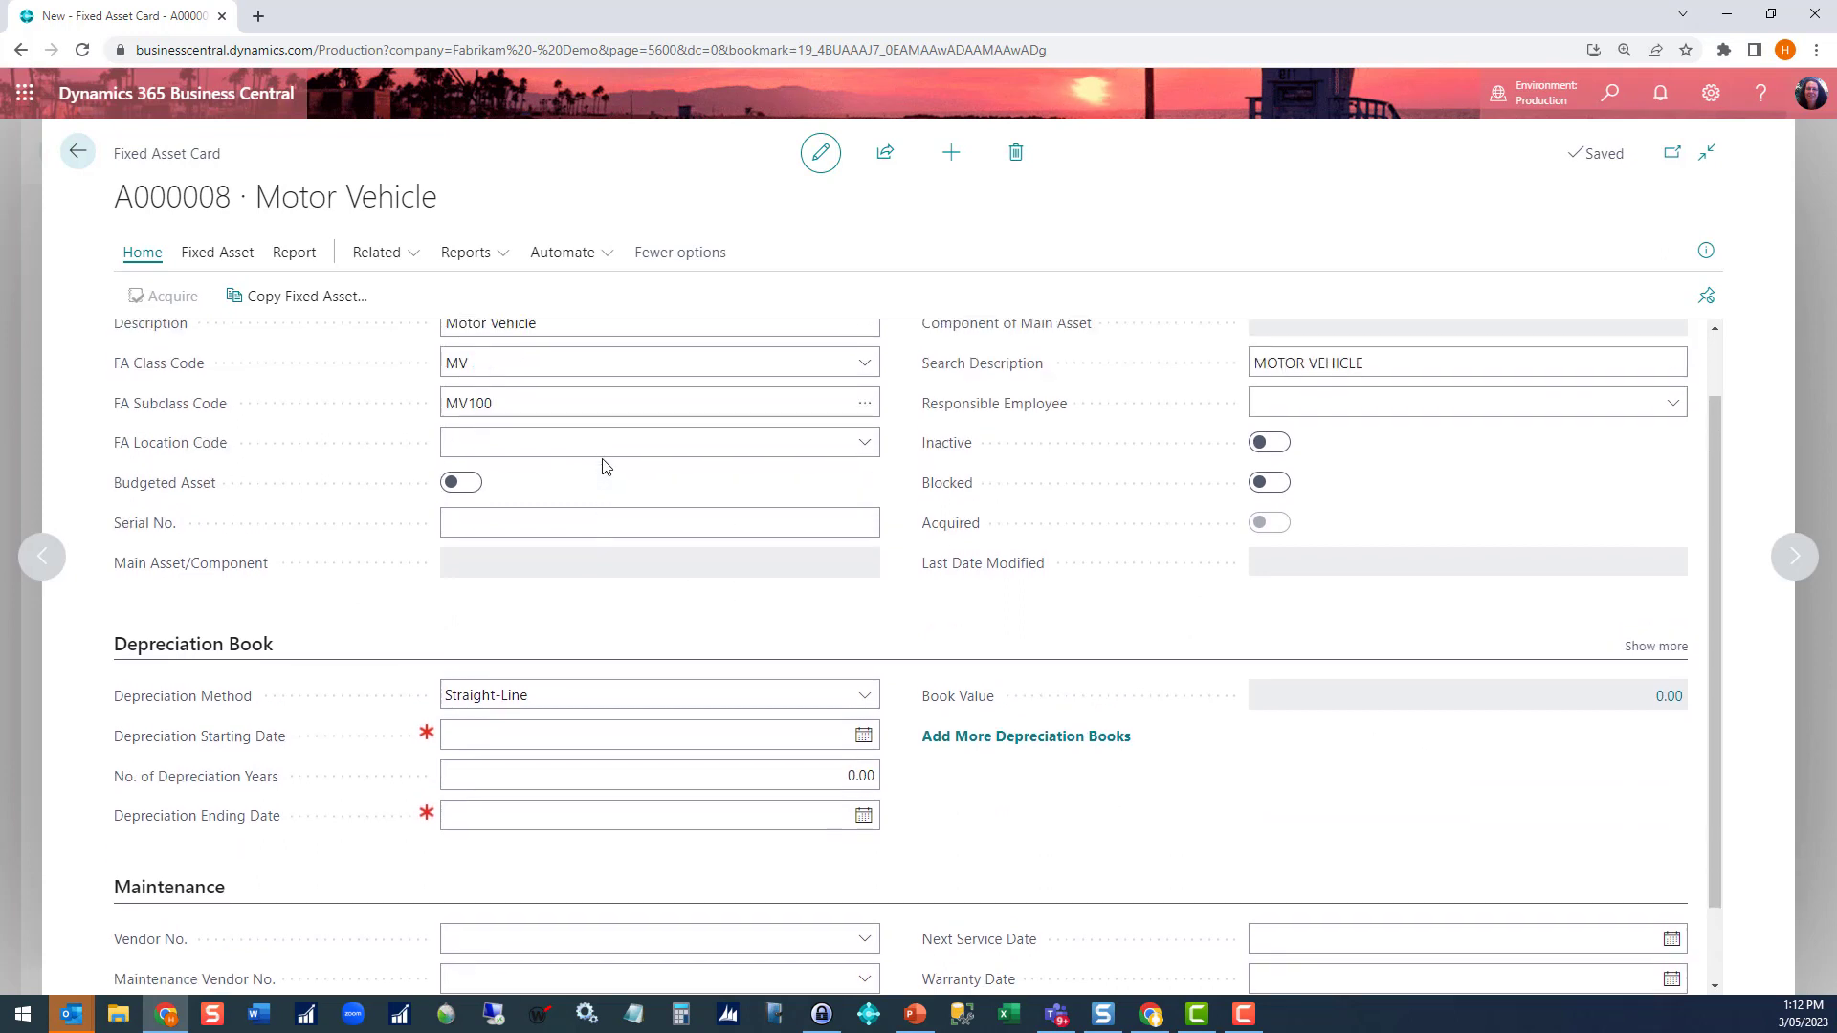
scroll(603, 459, down, 1)
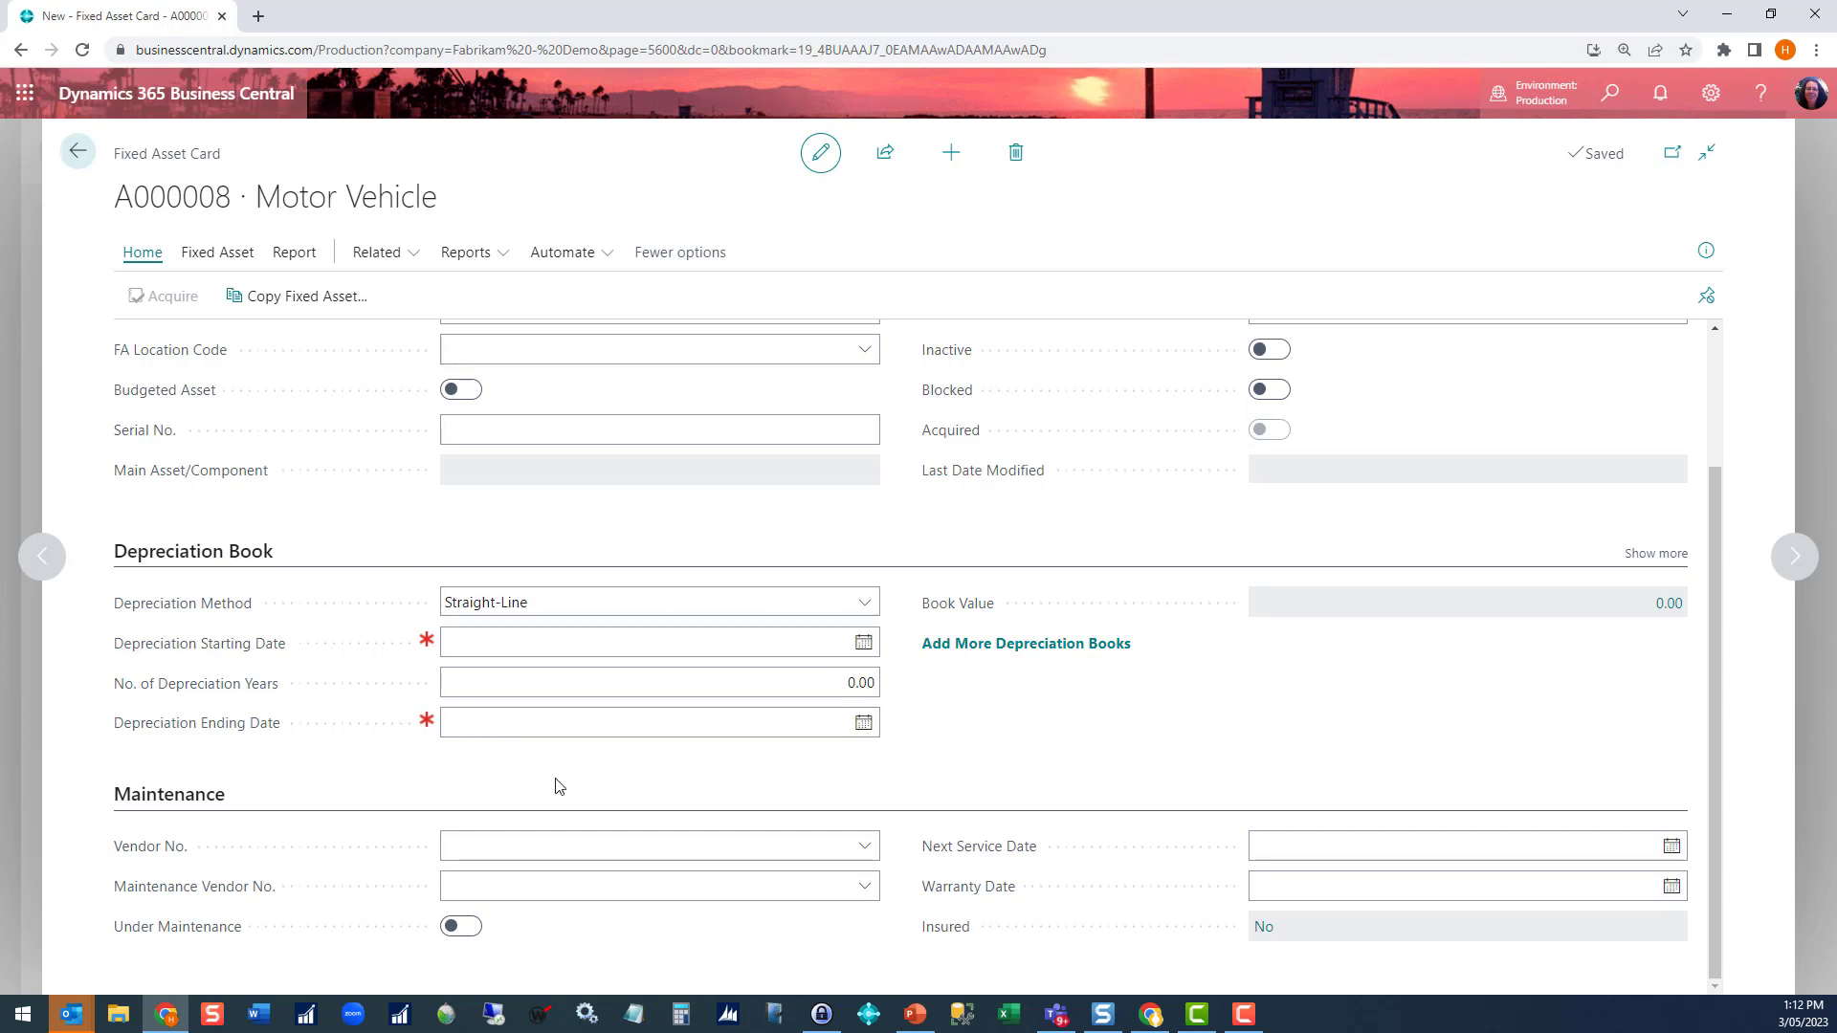
click(1007, 646)
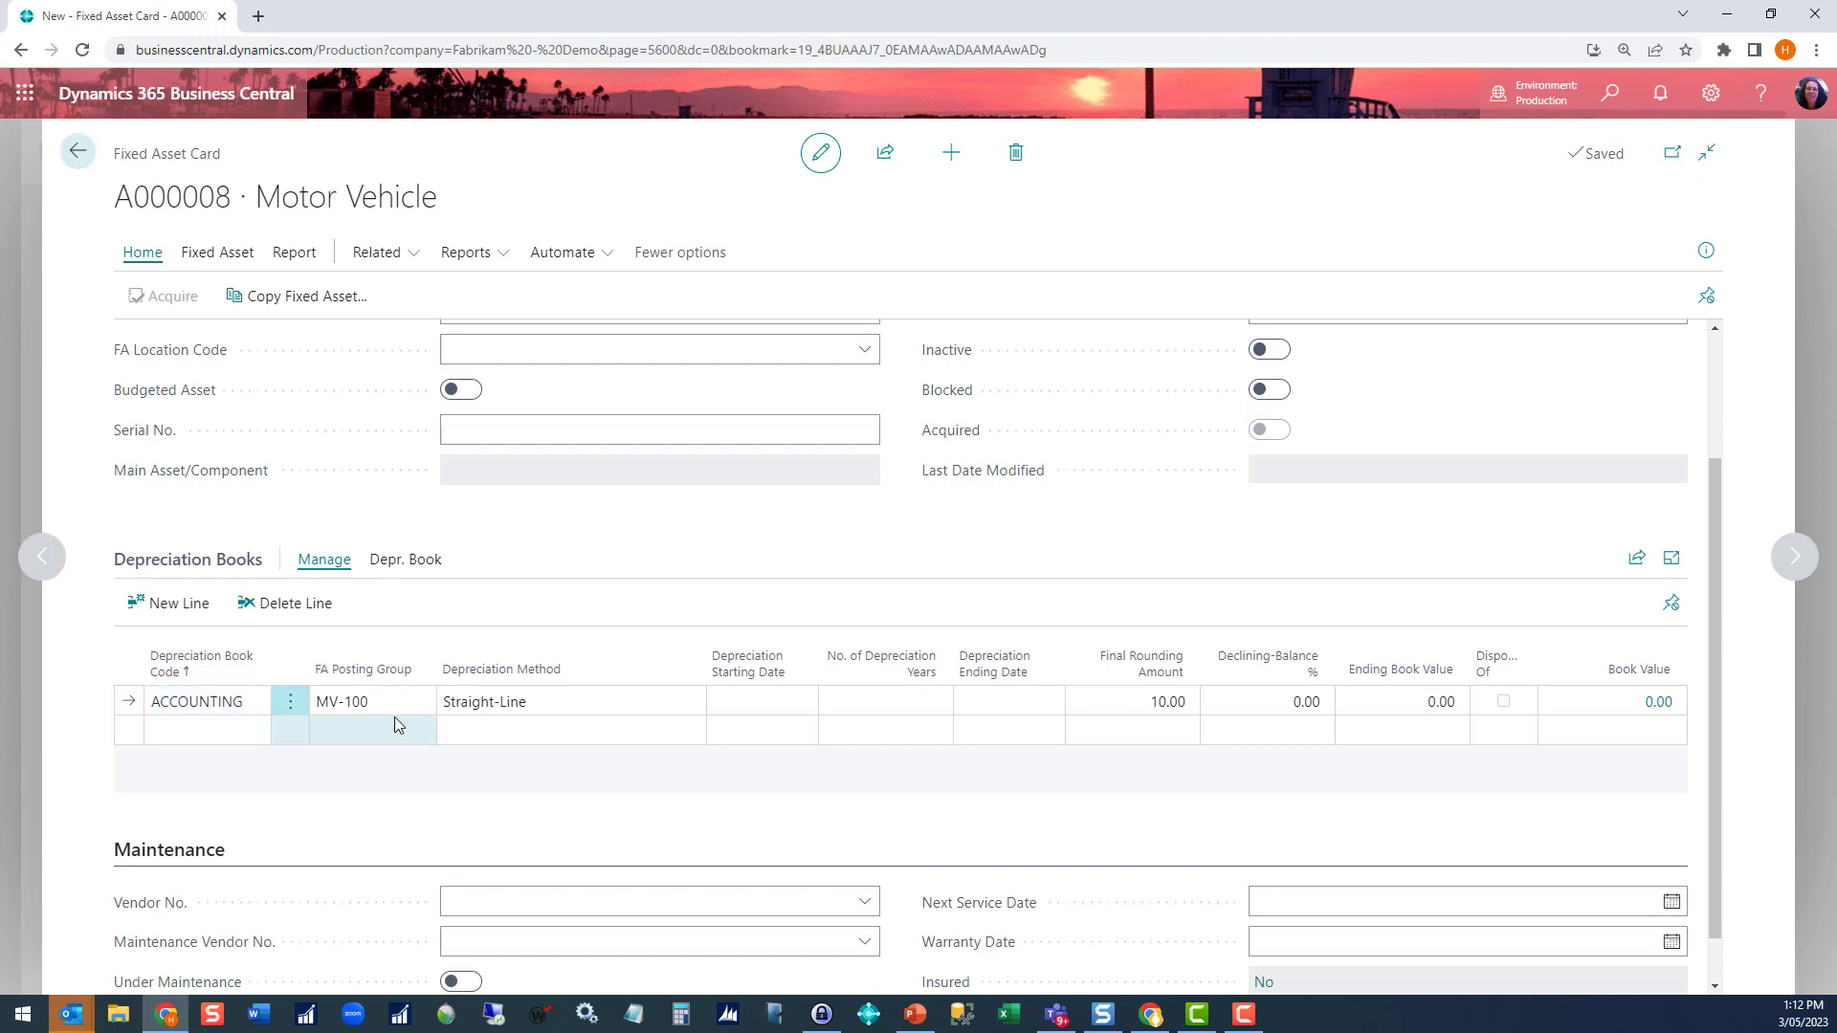
Open the Depreciation Method dropdown on the ACCOUNTING book line.
click(646, 704)
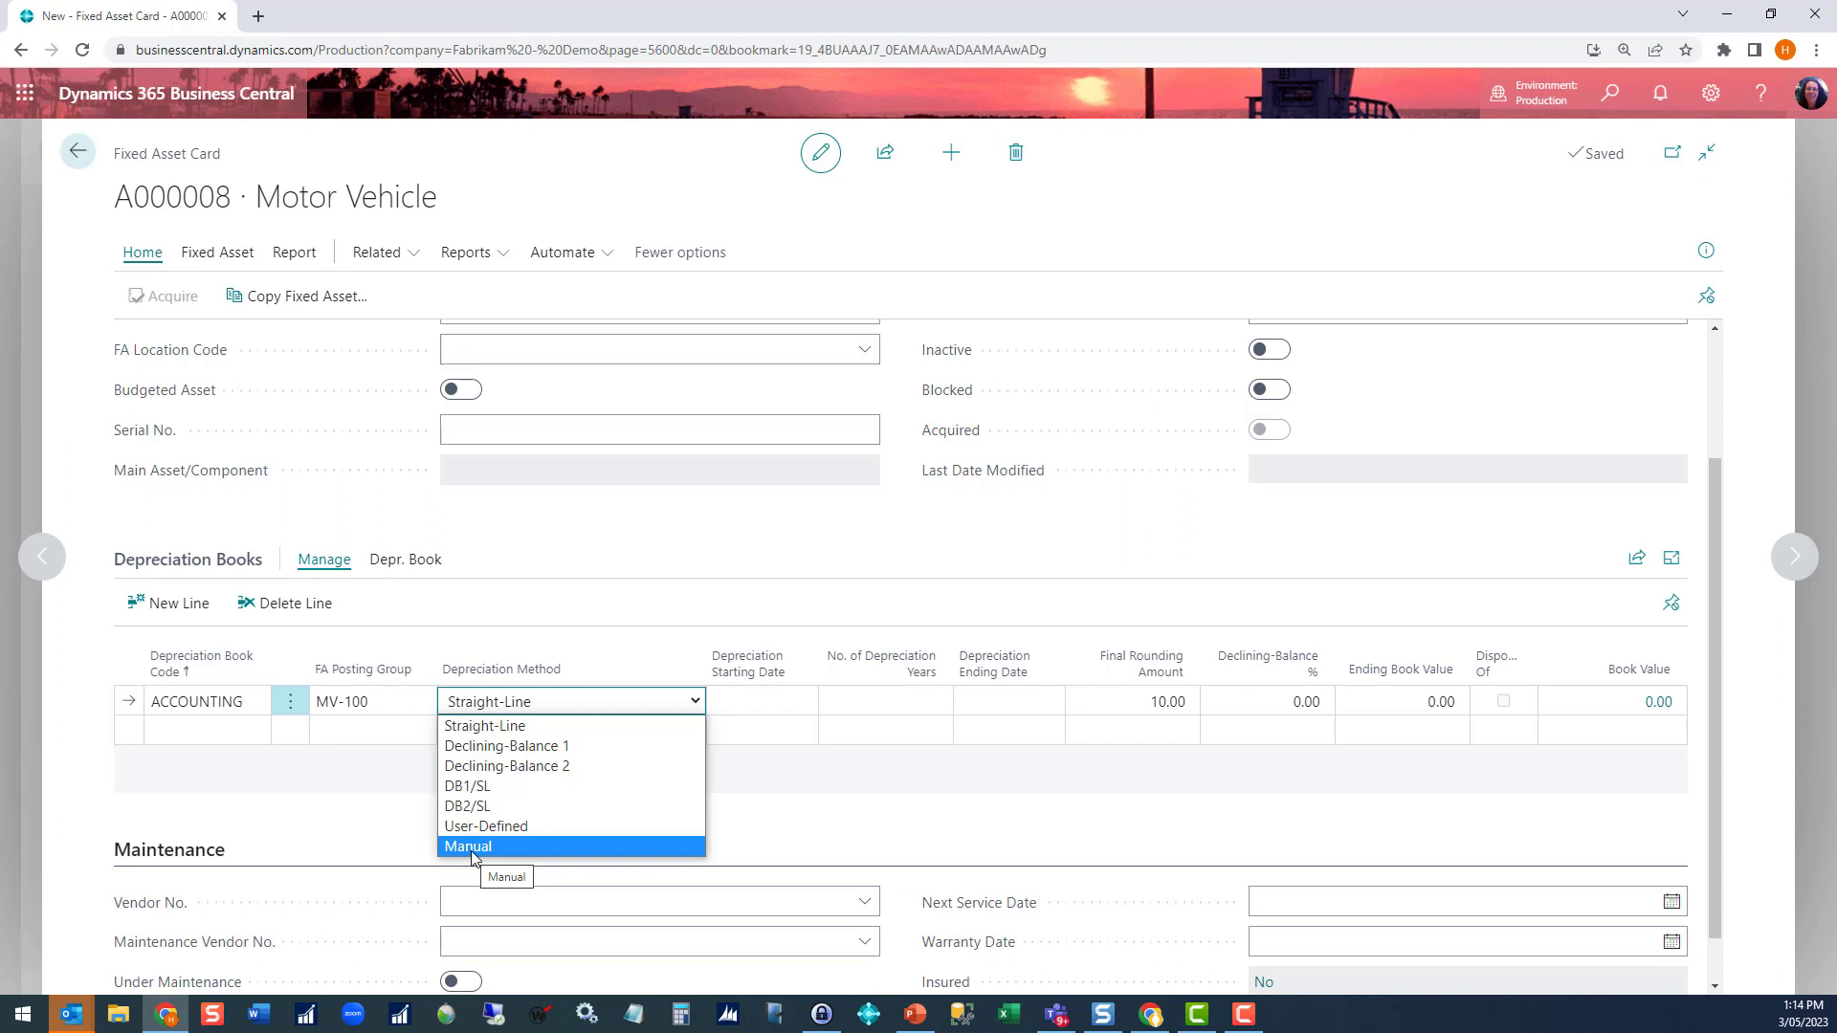
Keep Straight-Line and set the ACCOUNTING depreciation starting date to 1/05/2023.
click(480, 726)
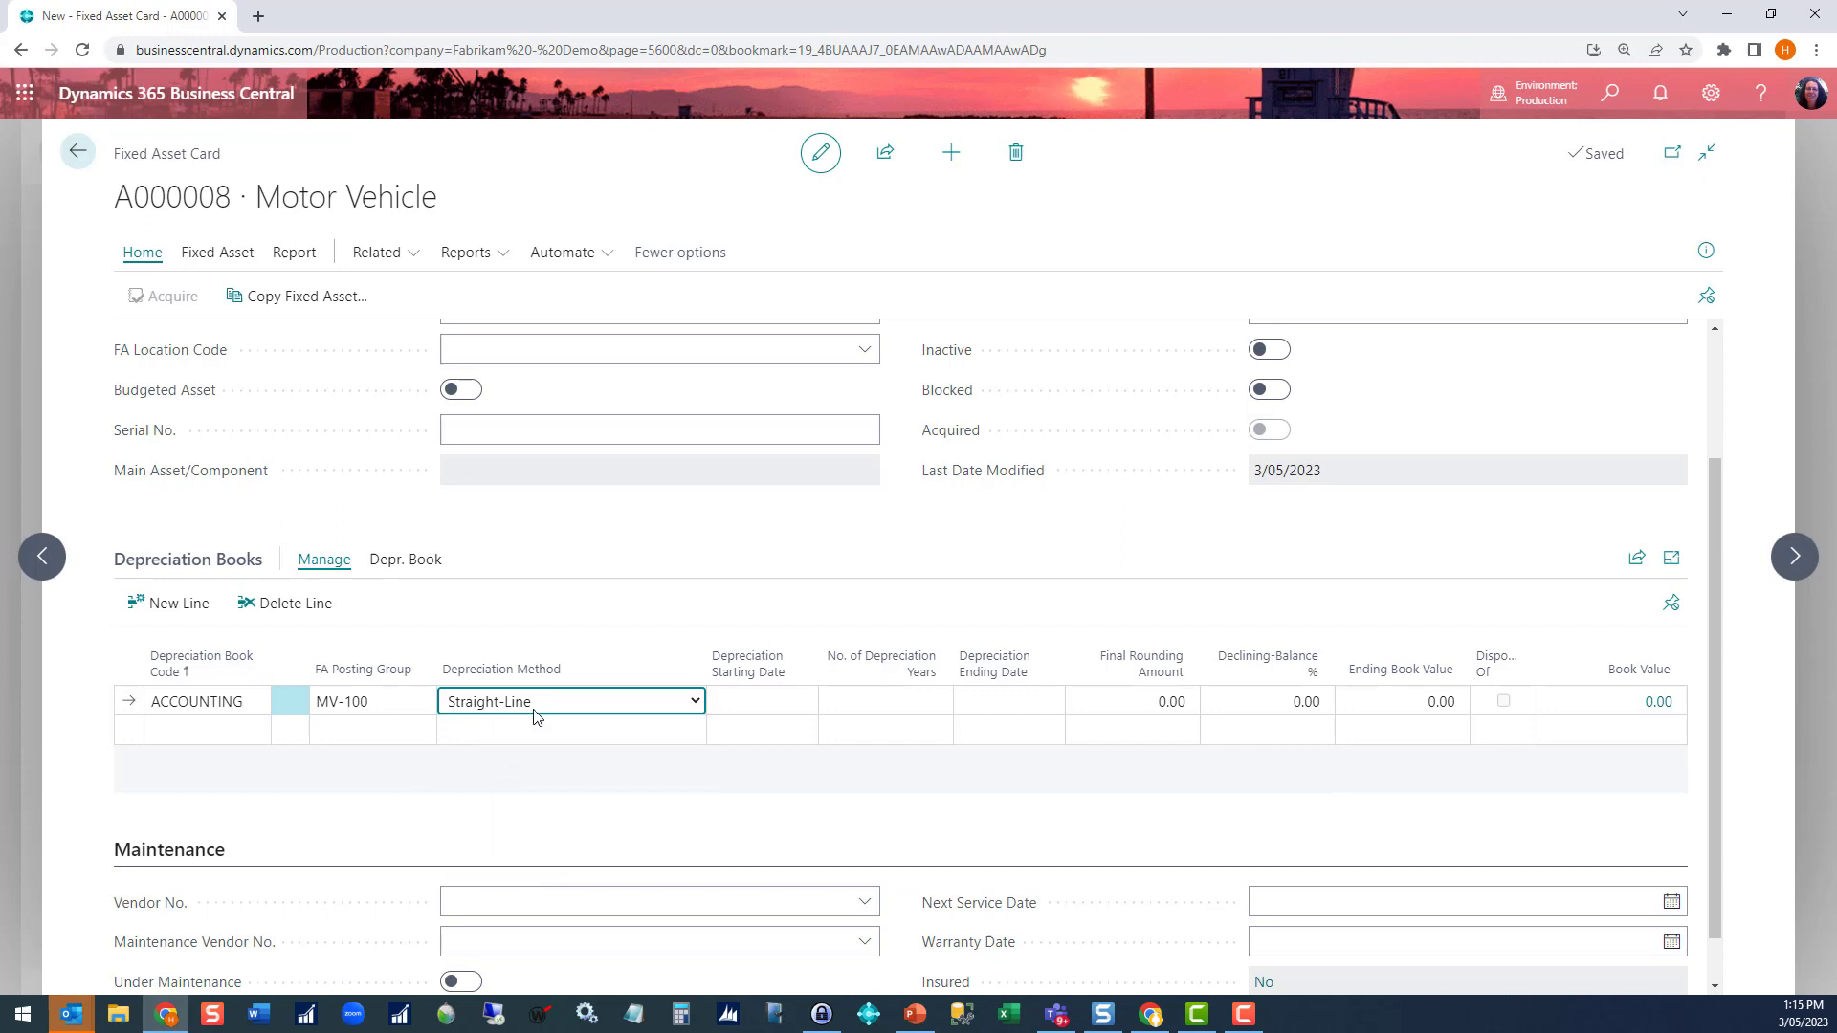
click(740, 693)
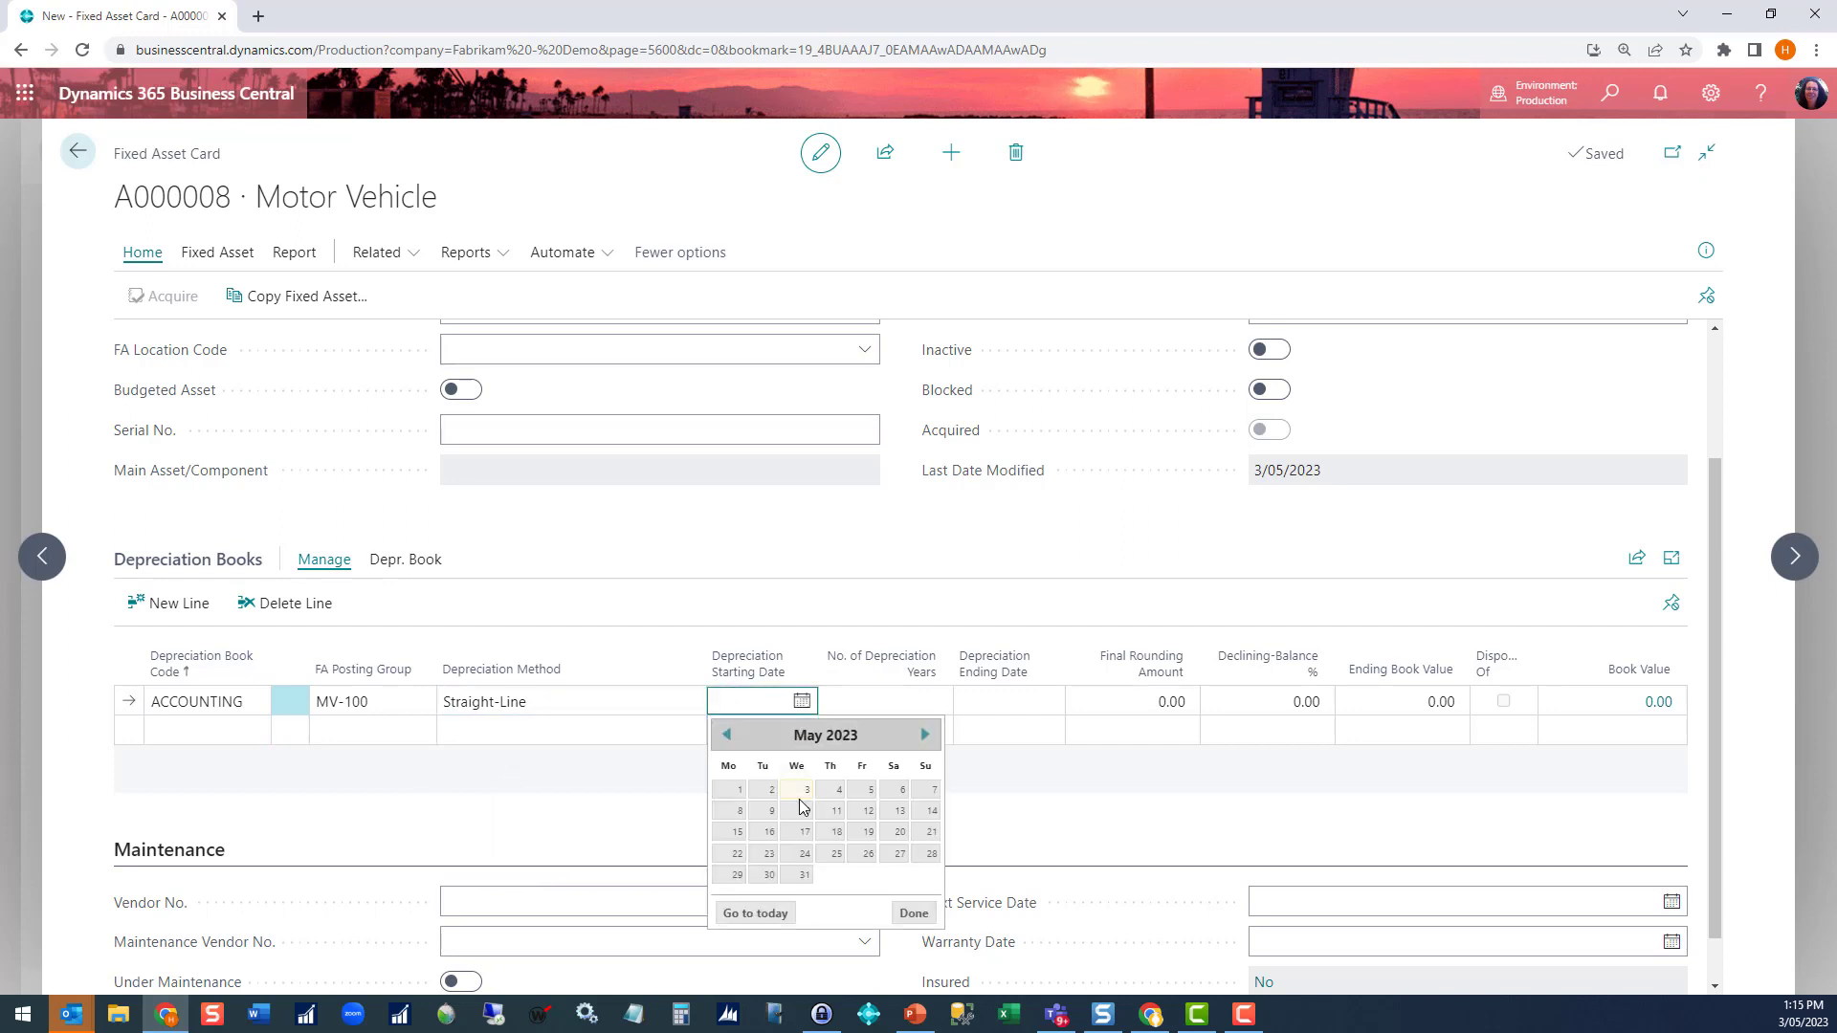
click(742, 798)
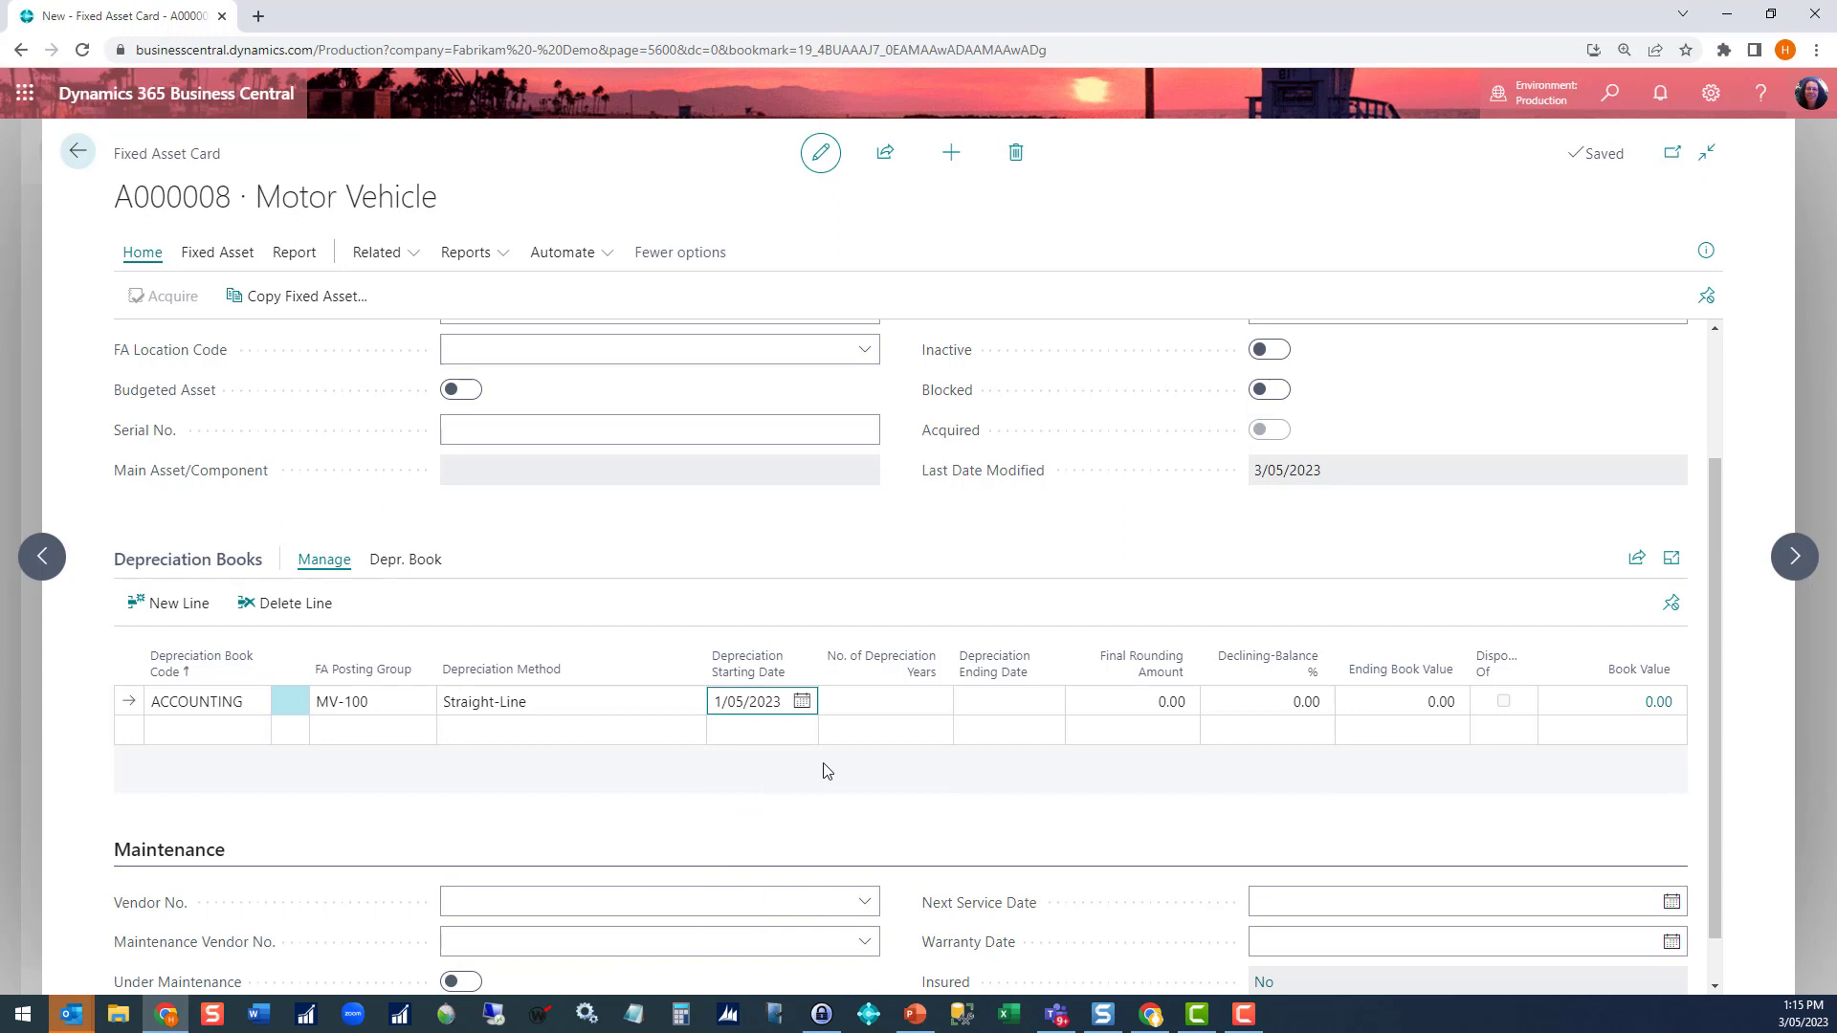
click(885, 702)
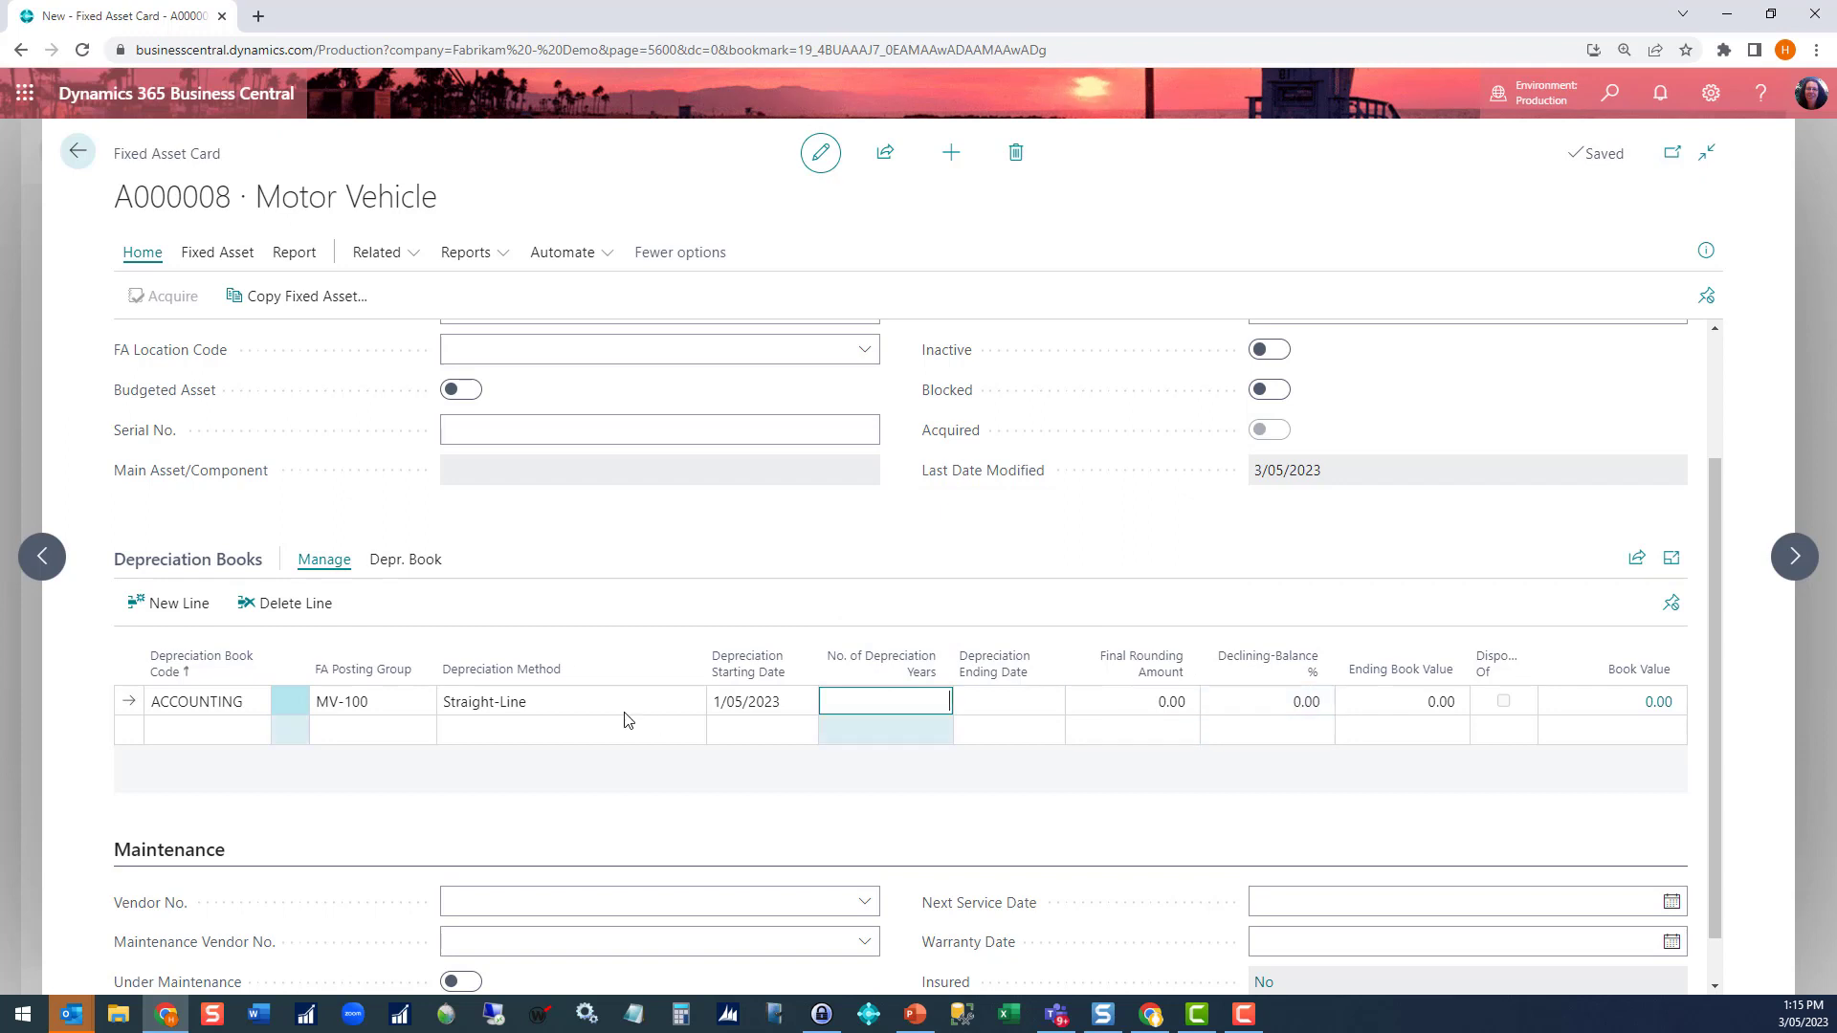
Personalise the card to add a Straight-Line % column to the Depreciation Books grid.
click(1711, 93)
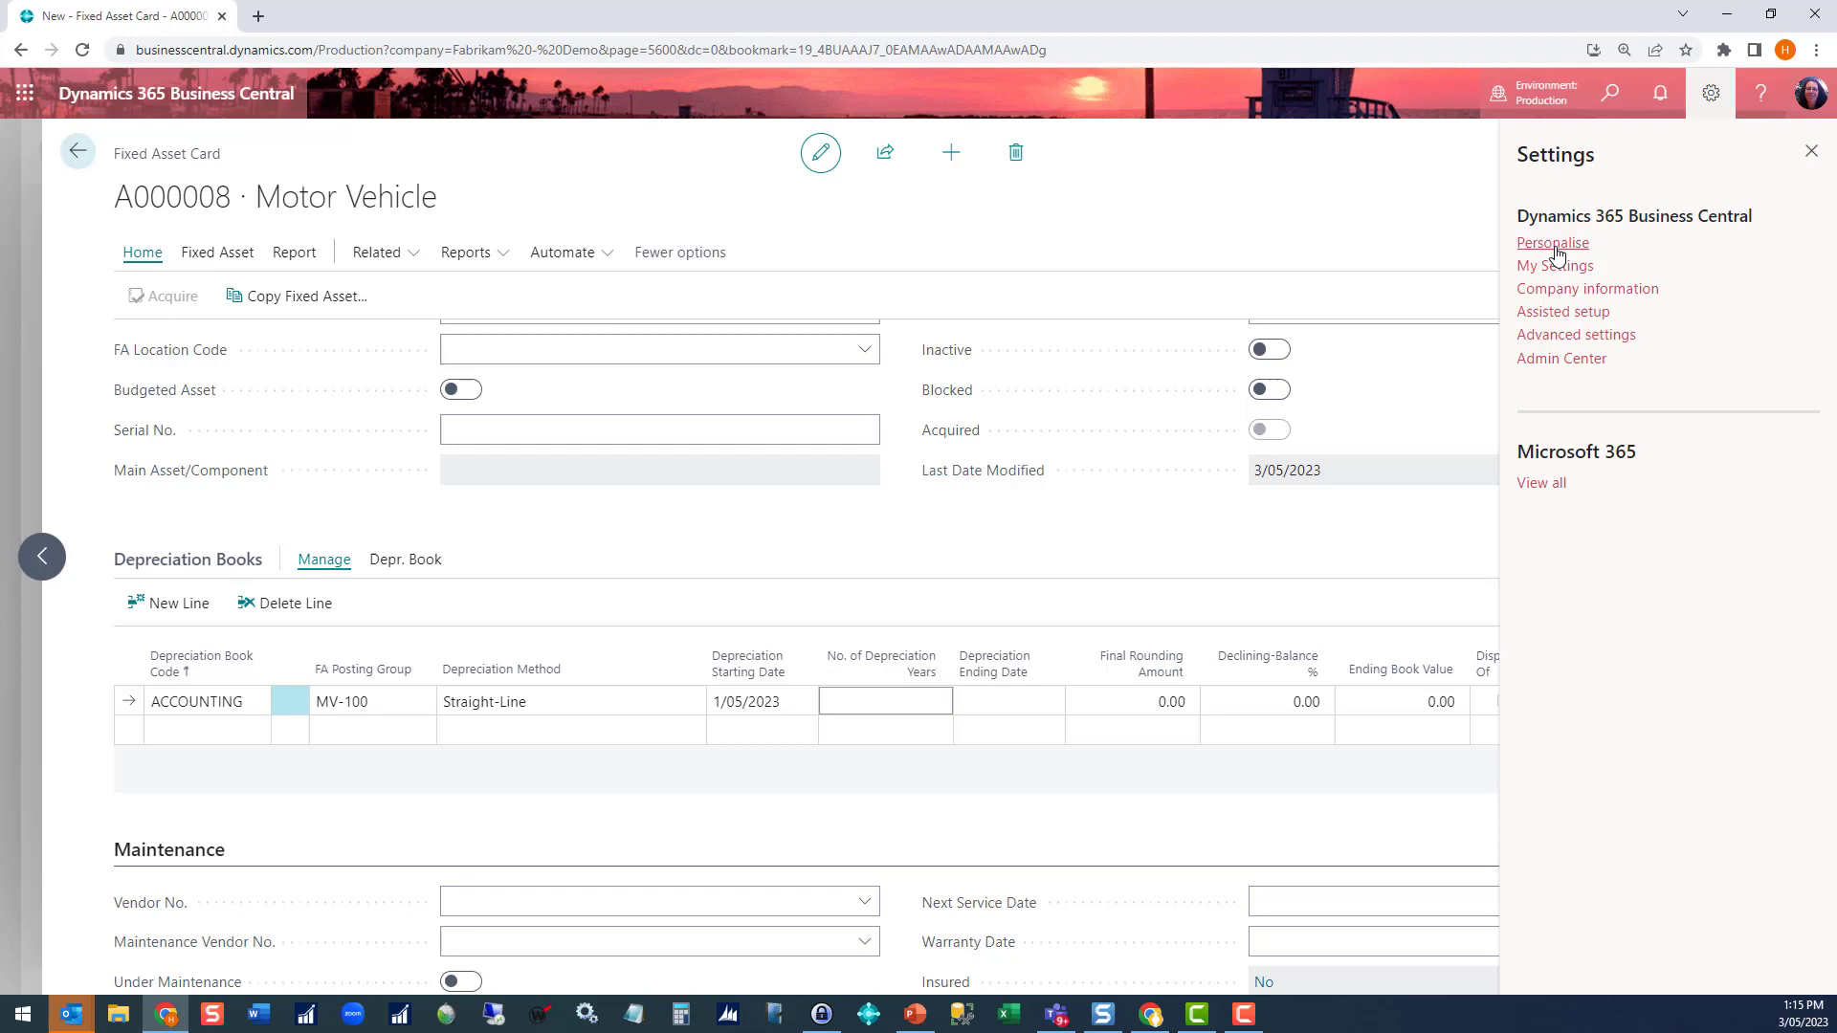
click(1552, 243)
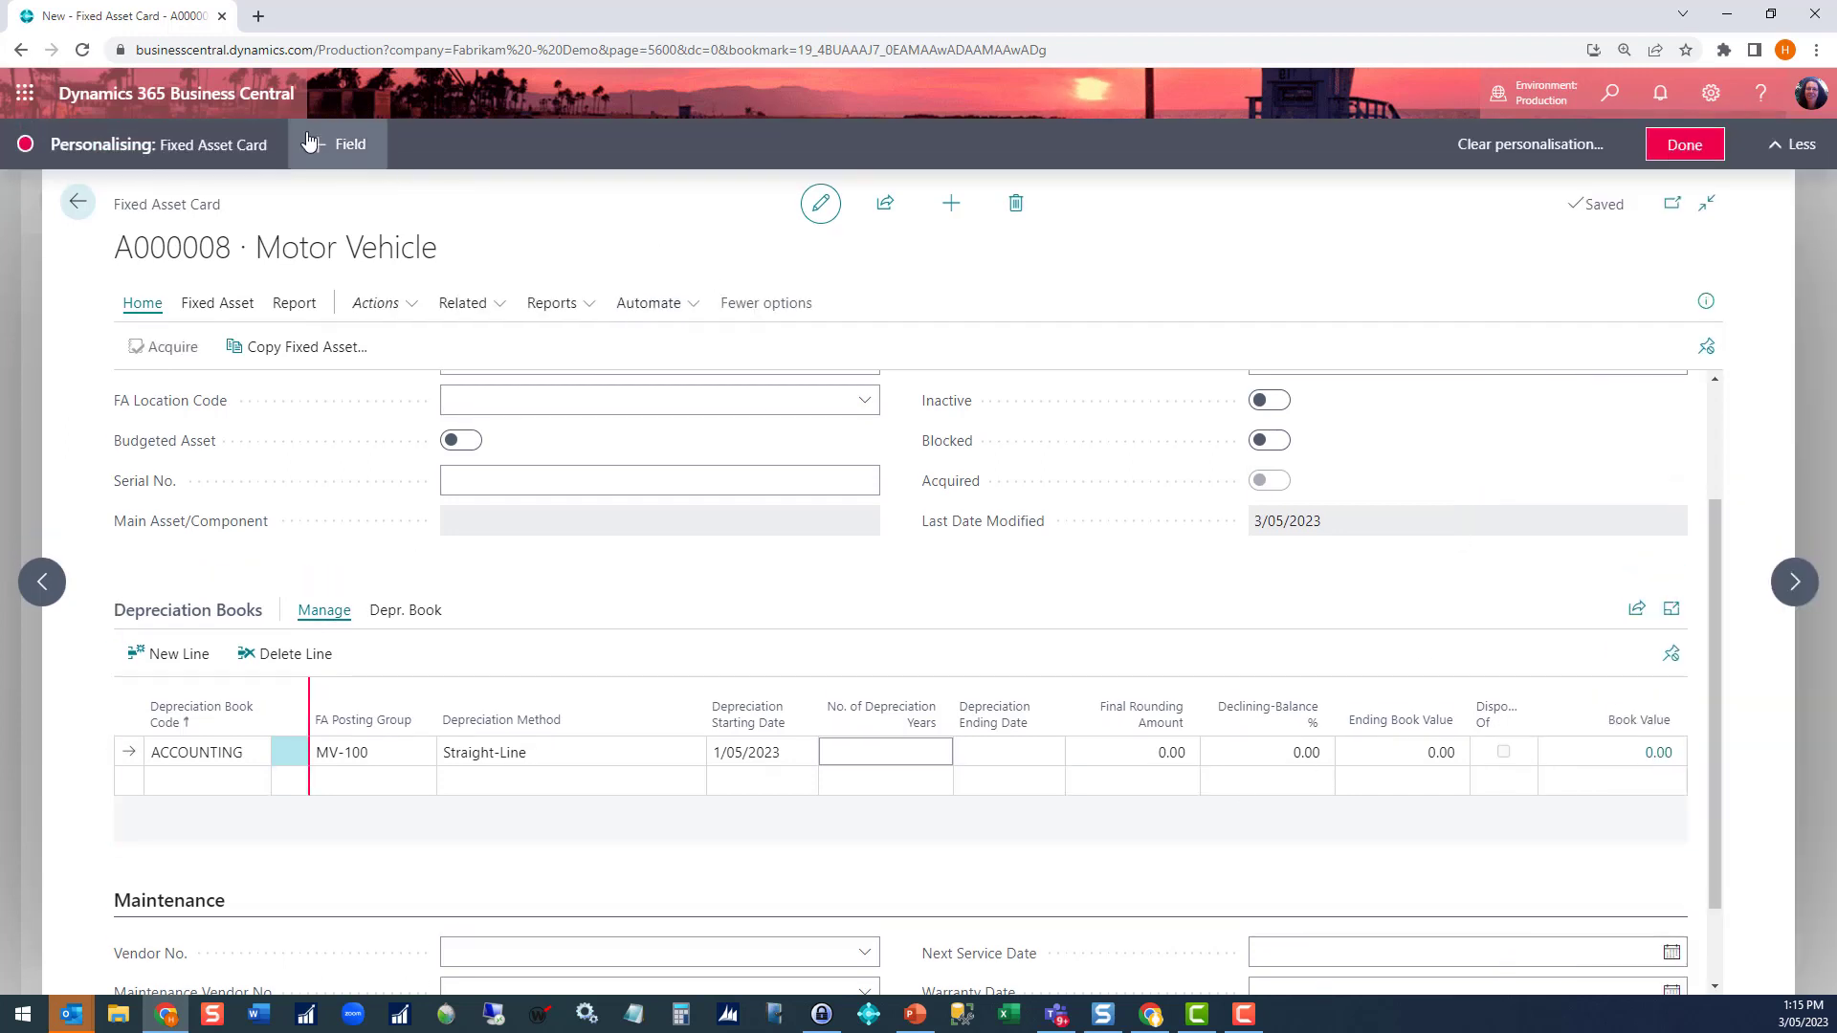
click(324, 148)
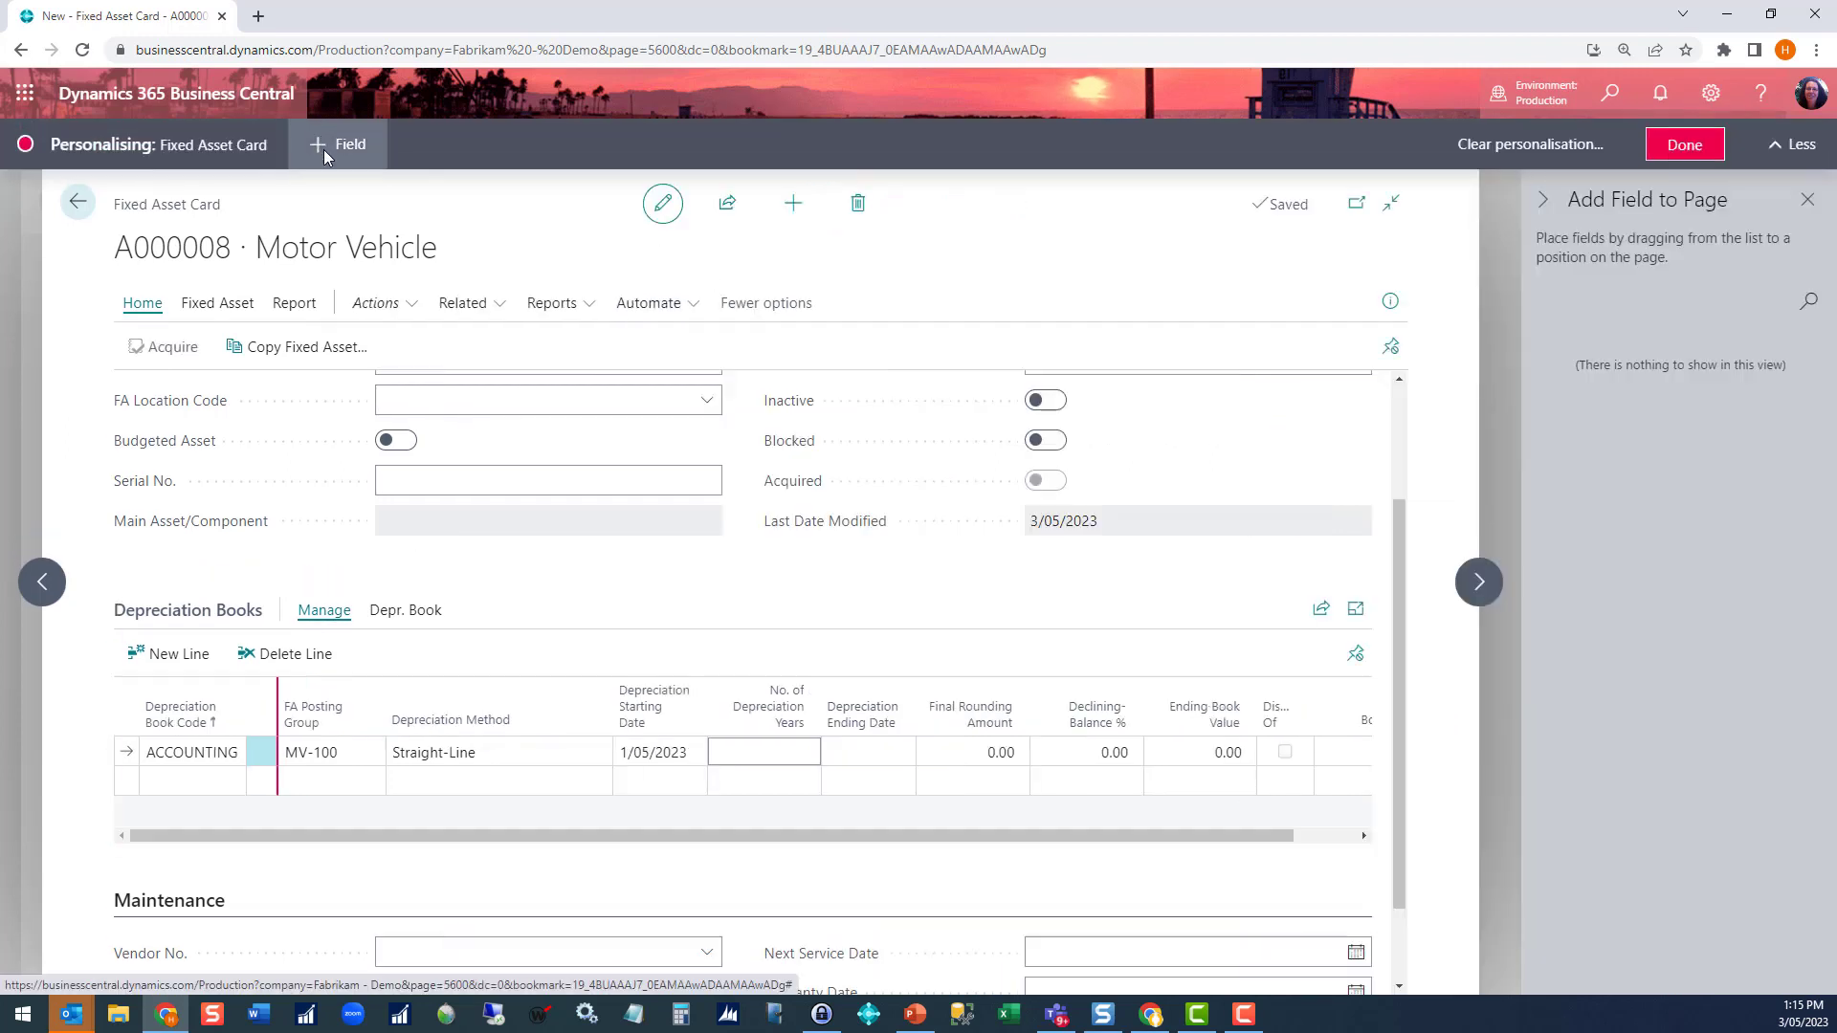
click(839, 749)
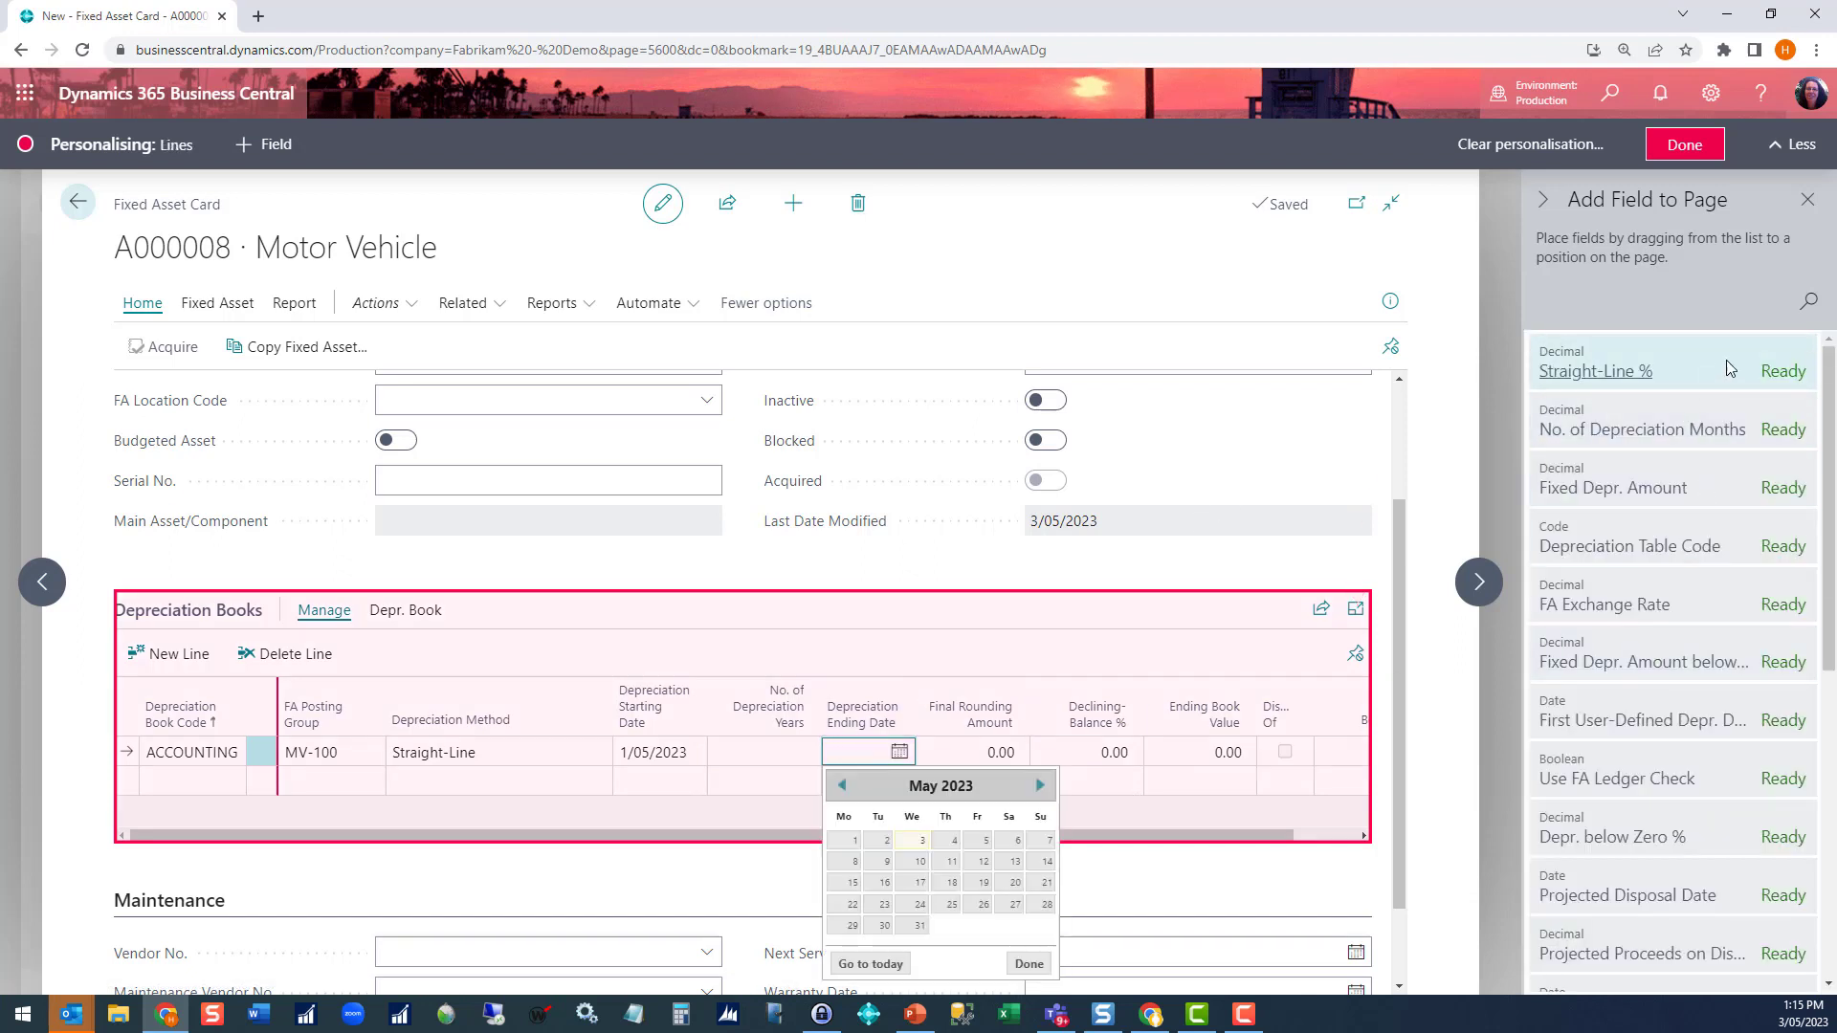
mouse_move(1726, 361)
mouse_down()
mouse_move(1222, 492)
mouse_move(1058, 615)
mouse_move(1051, 703)
mouse_move(791, 701)
mouse_move(784, 721)
mouse_move(1052, 731)
mouse_up()
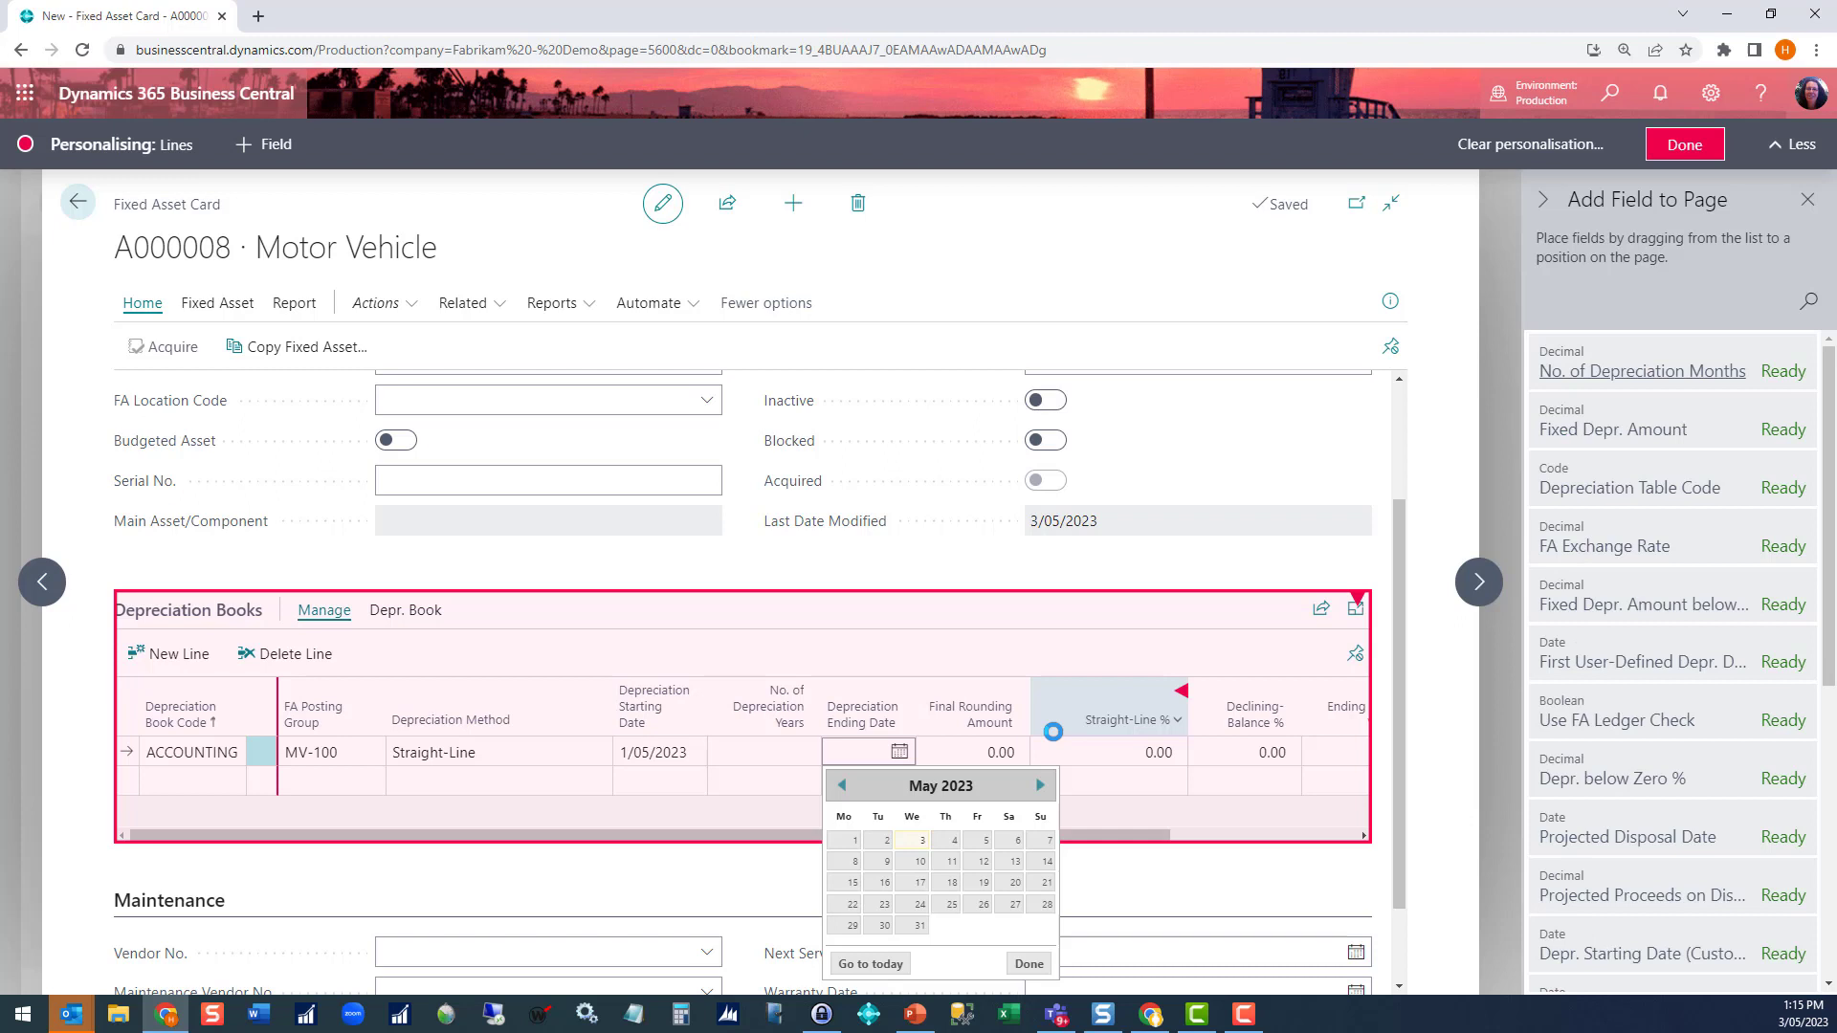
click(1686, 145)
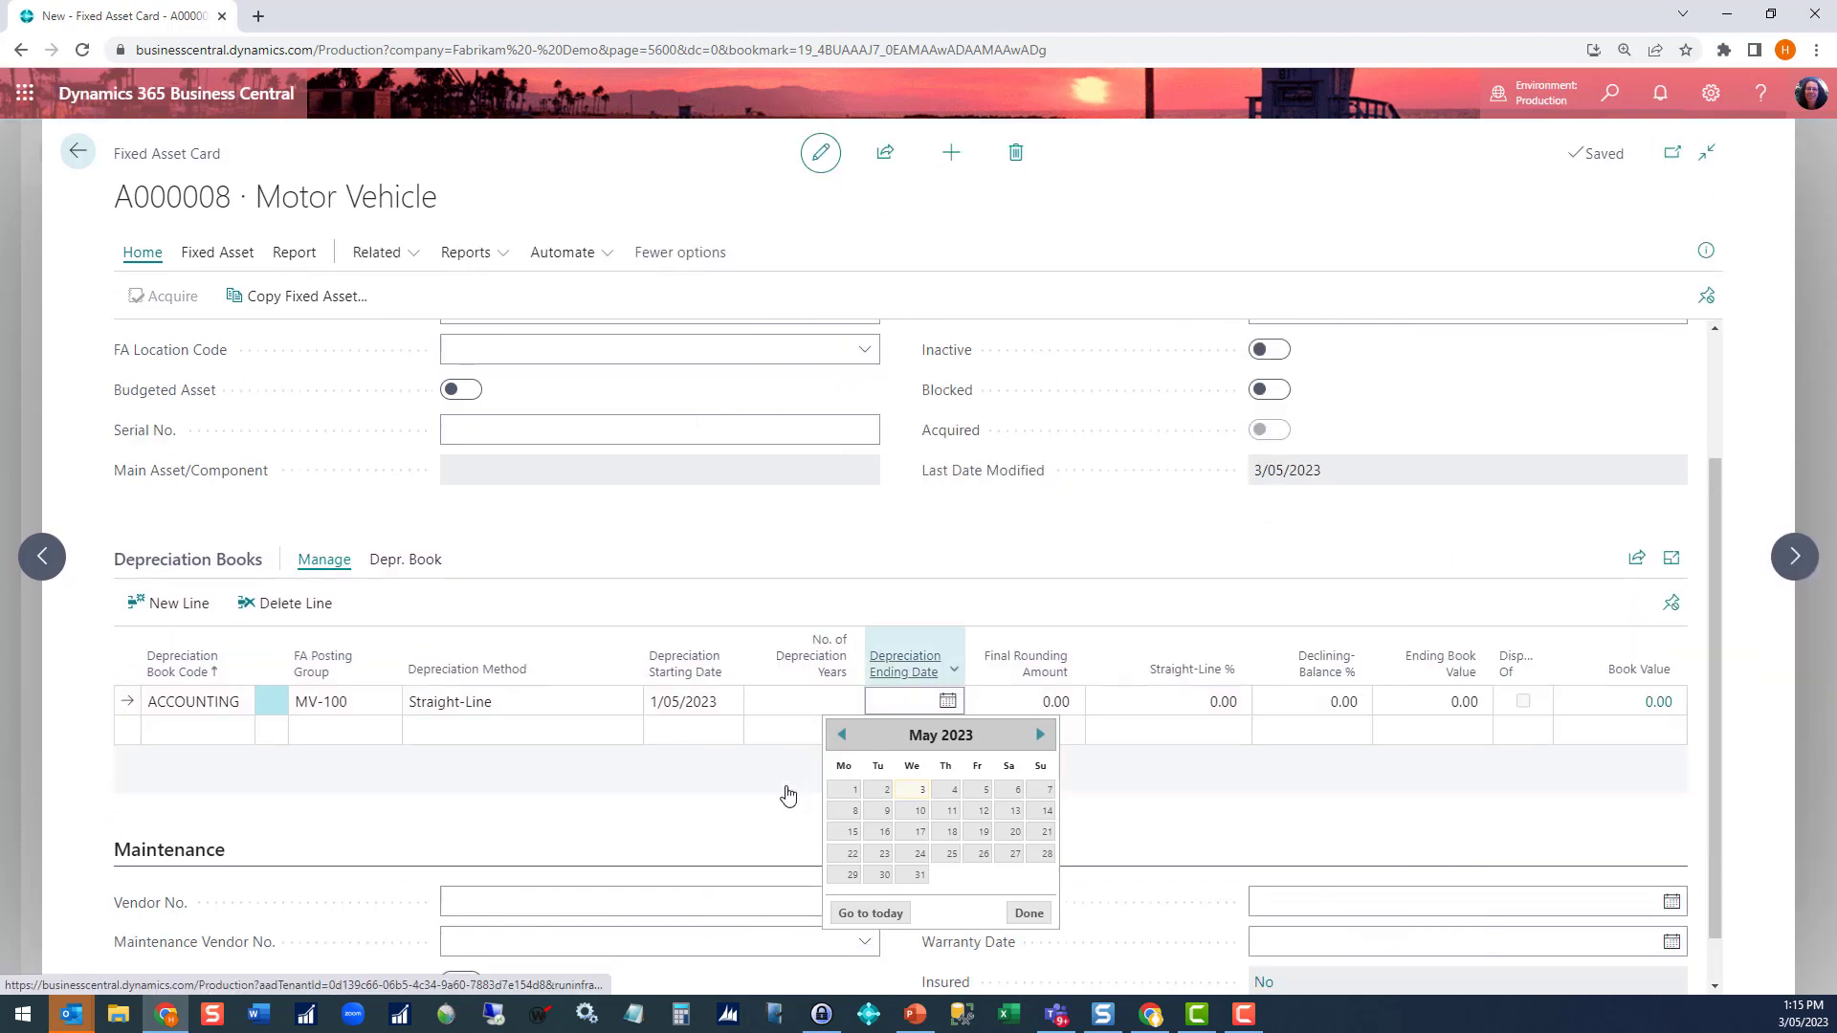
Enter a 25% straight-line rate on the ACCOUNTING line and start a second book line.
click(826, 694)
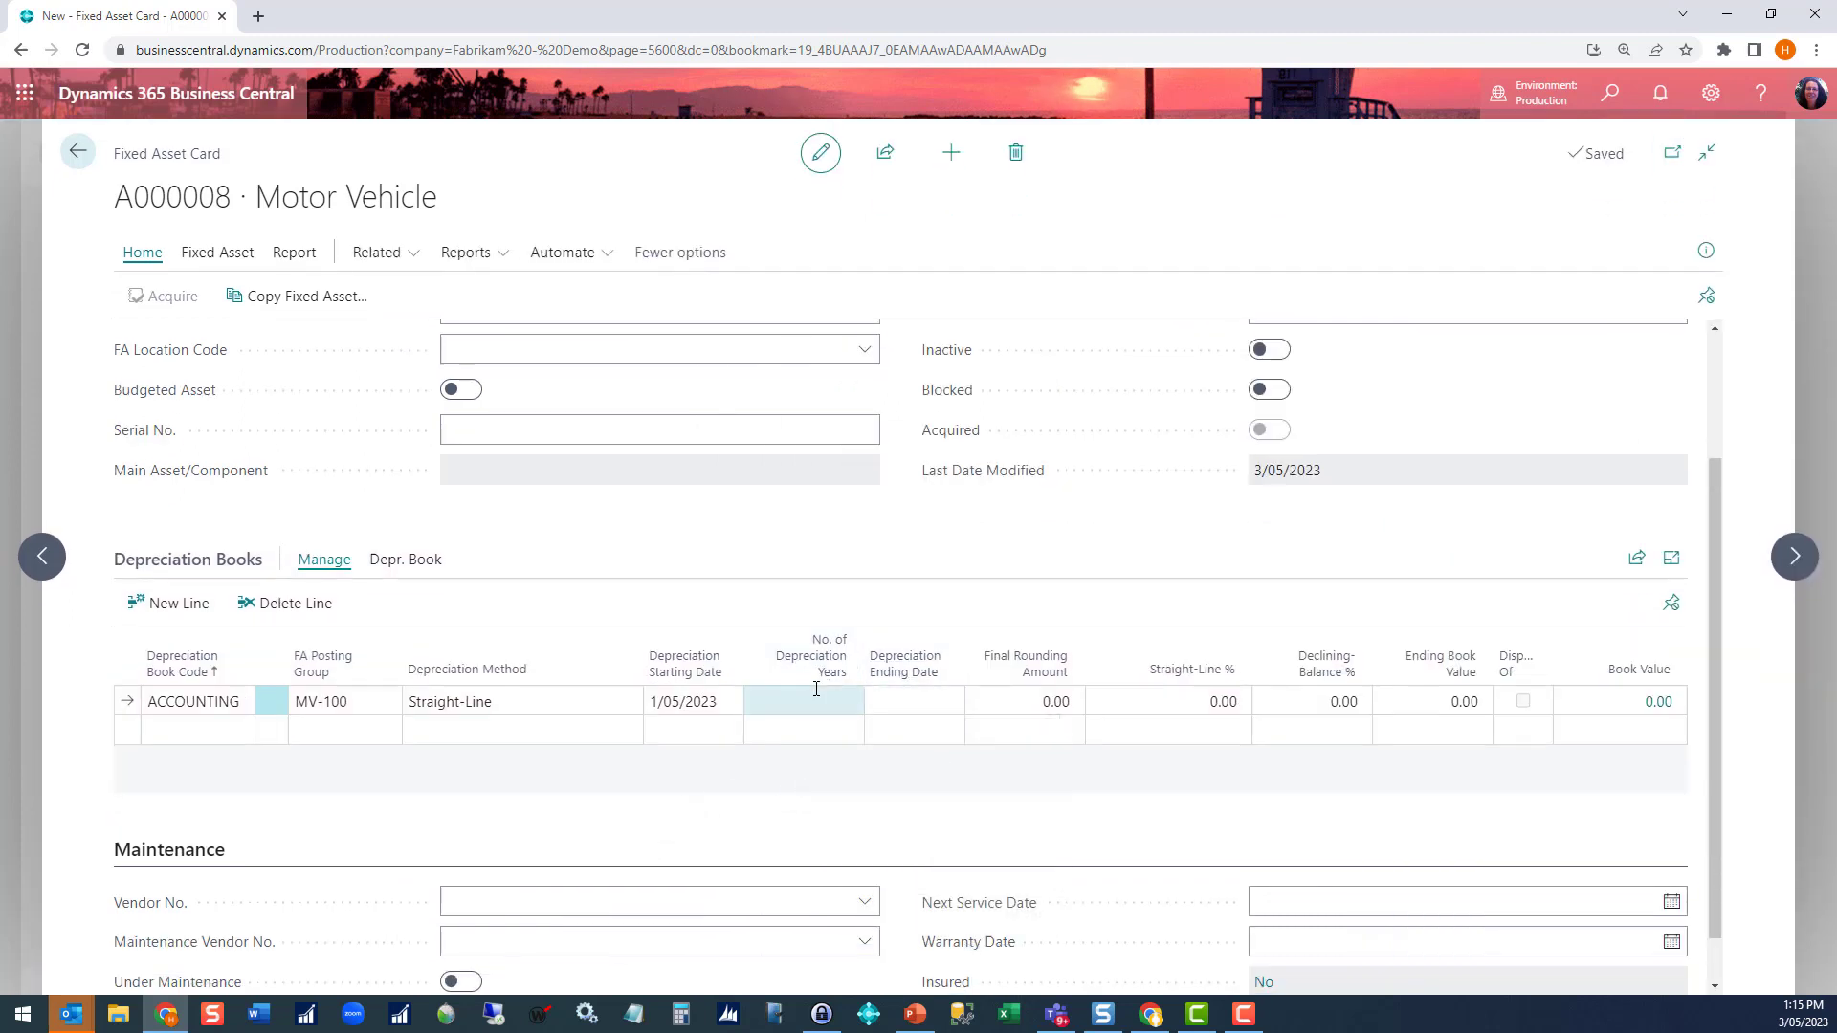
click(1246, 705)
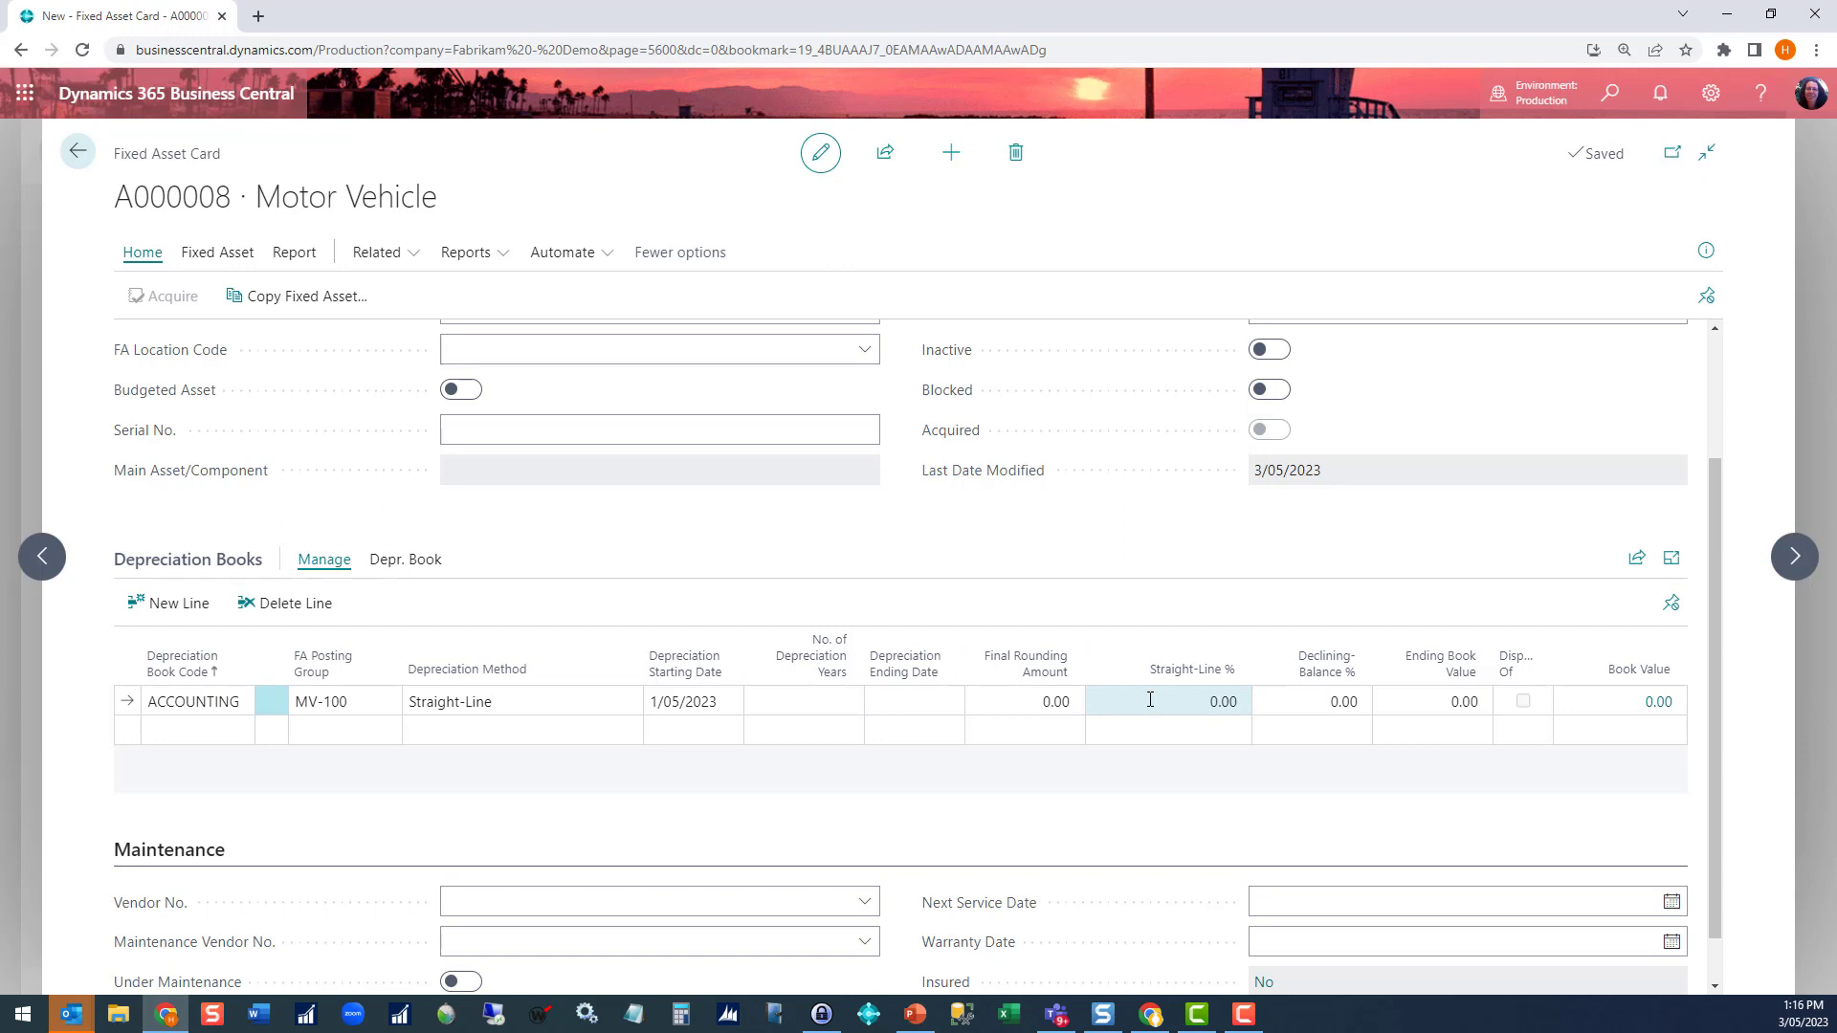
click(1122, 716)
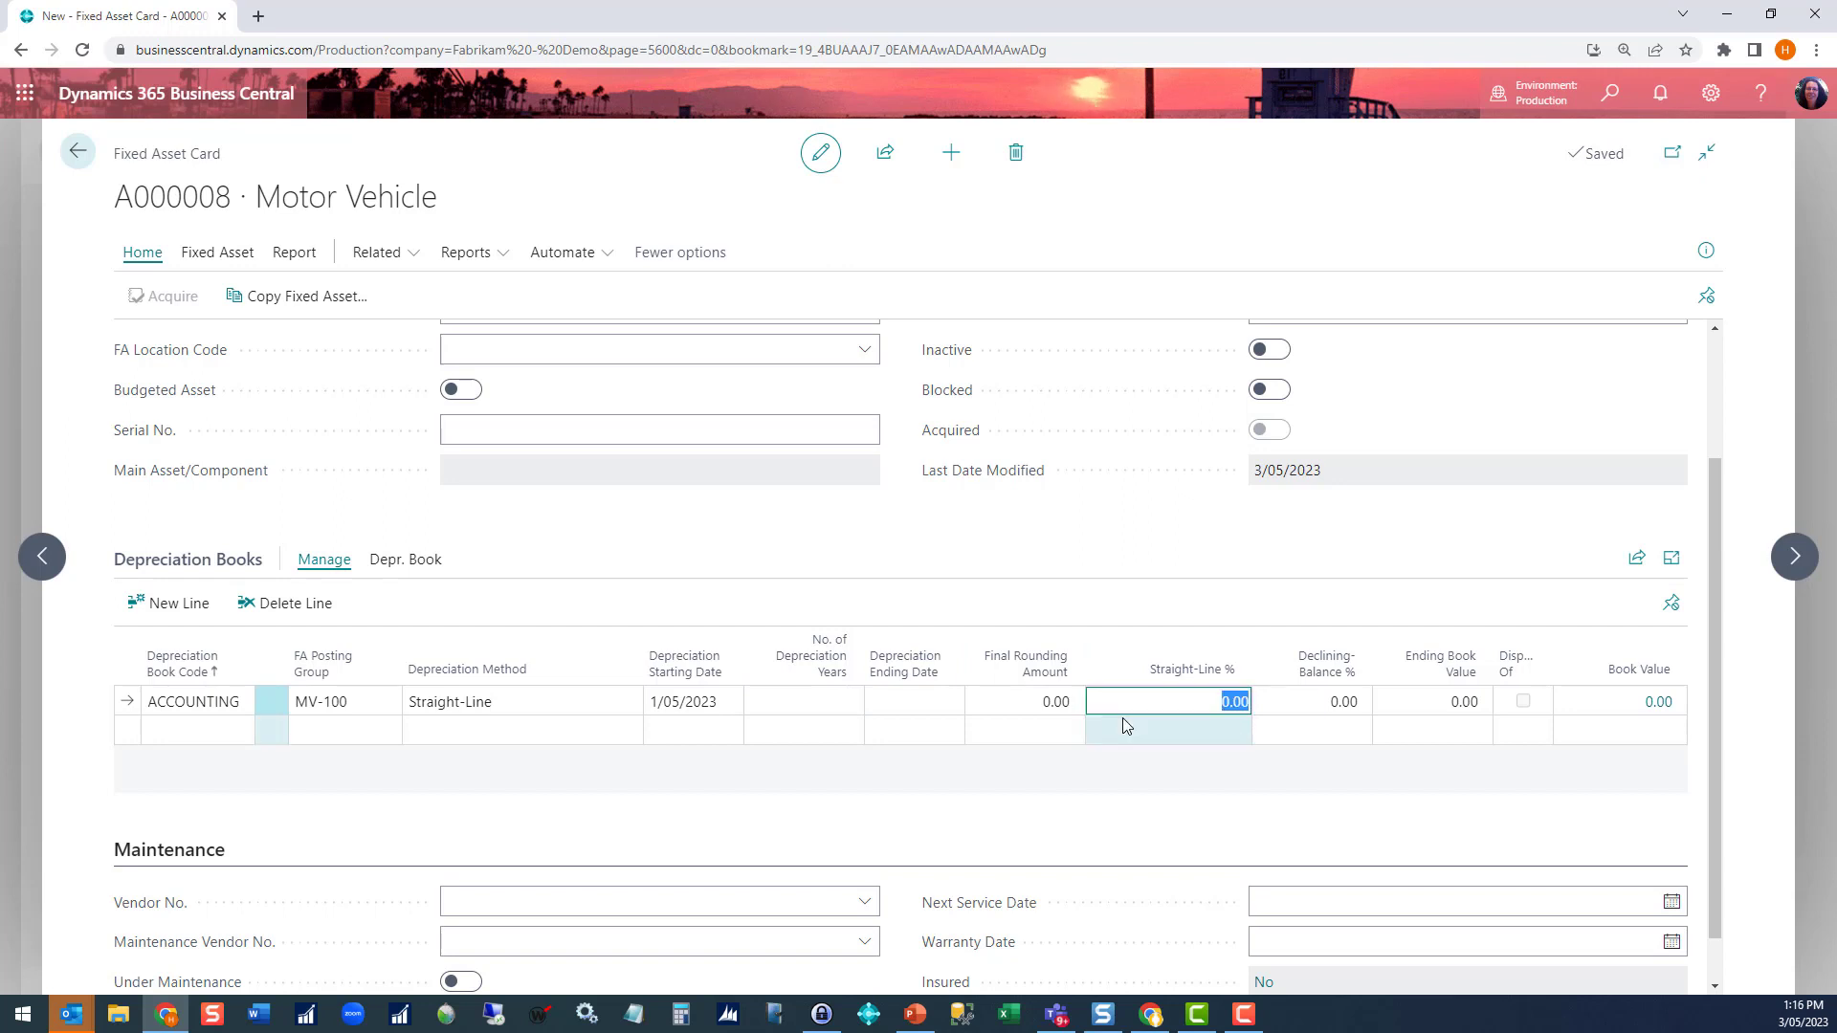
text(25)
key(Tab)
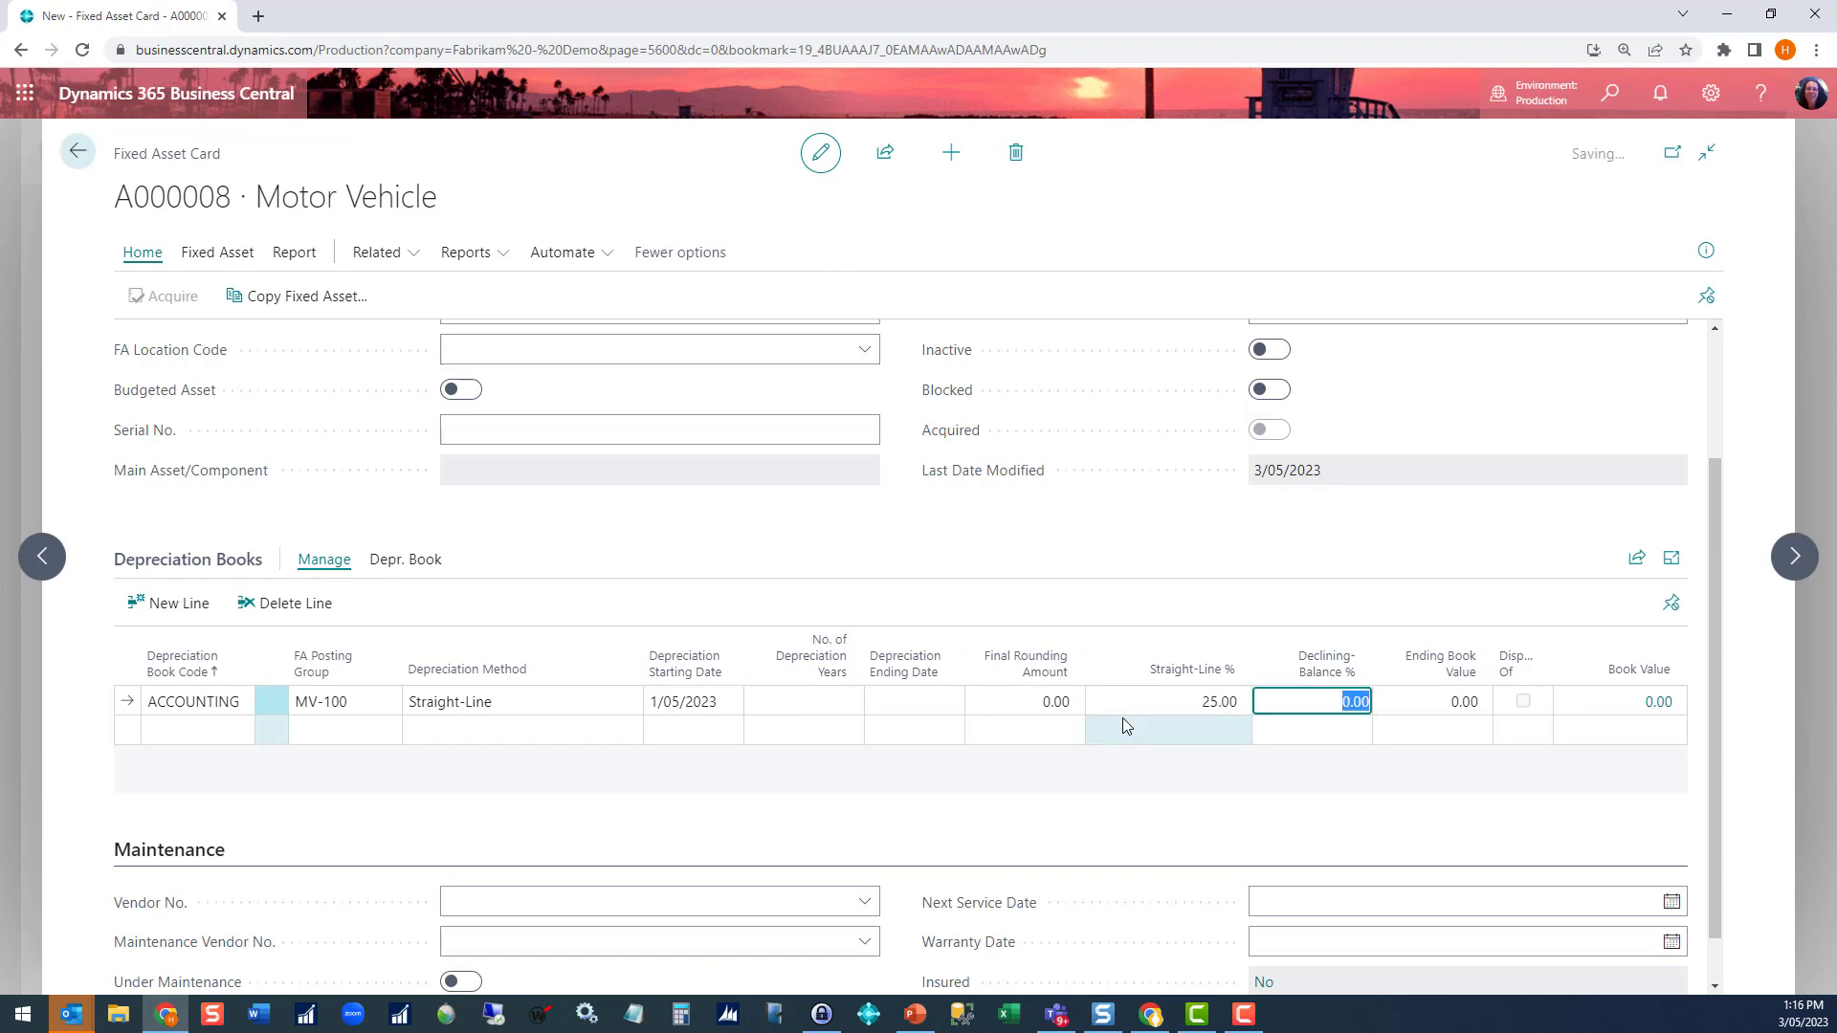
click(1122, 718)
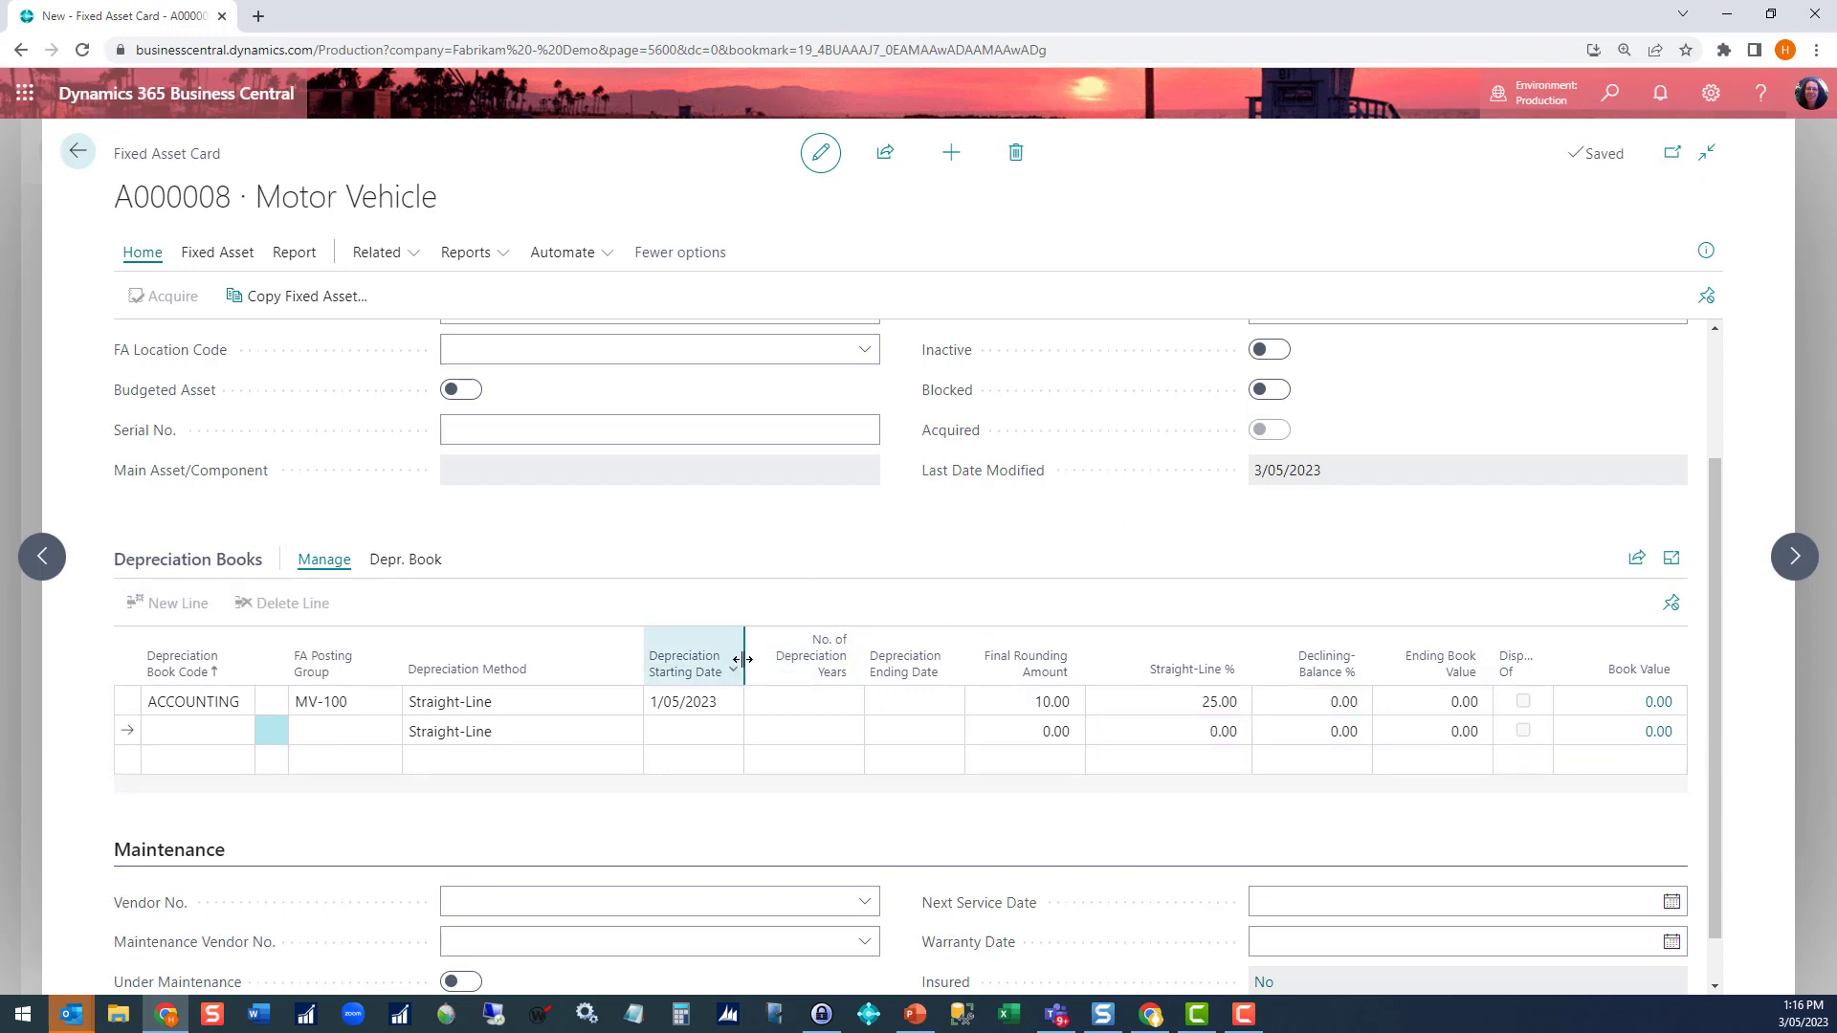
click(1108, 716)
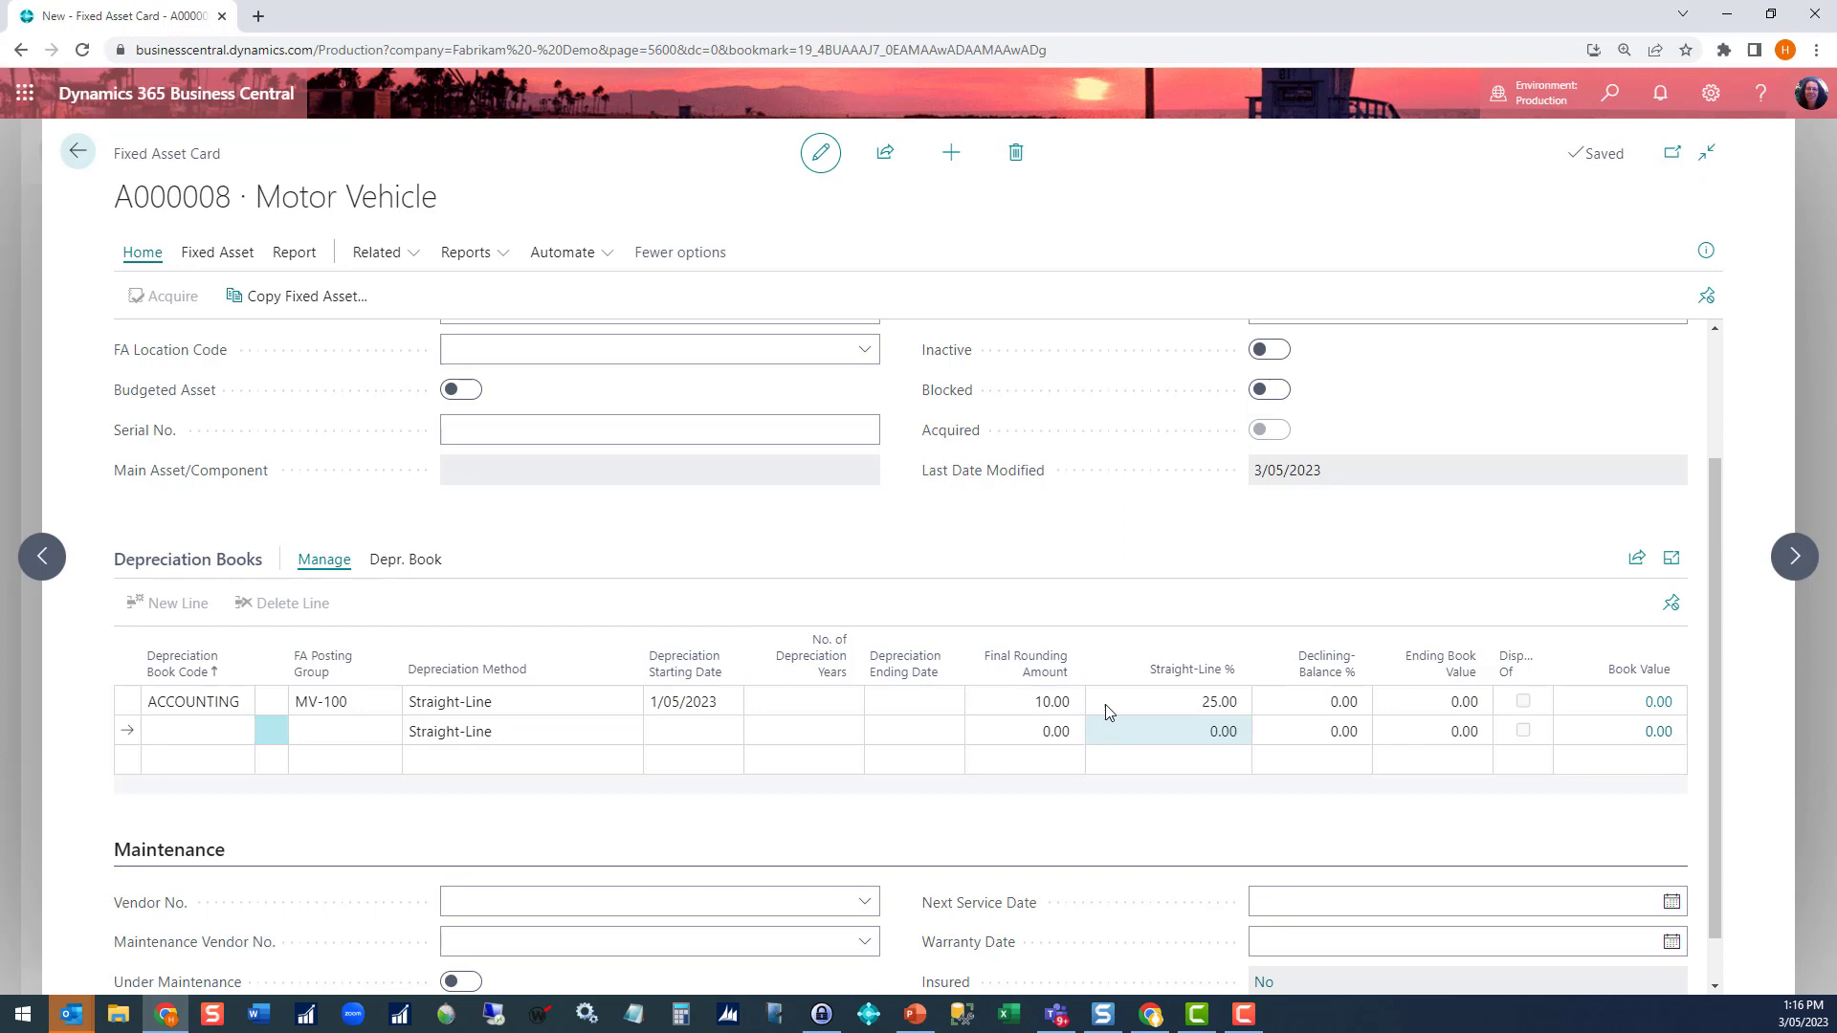
click(1003, 765)
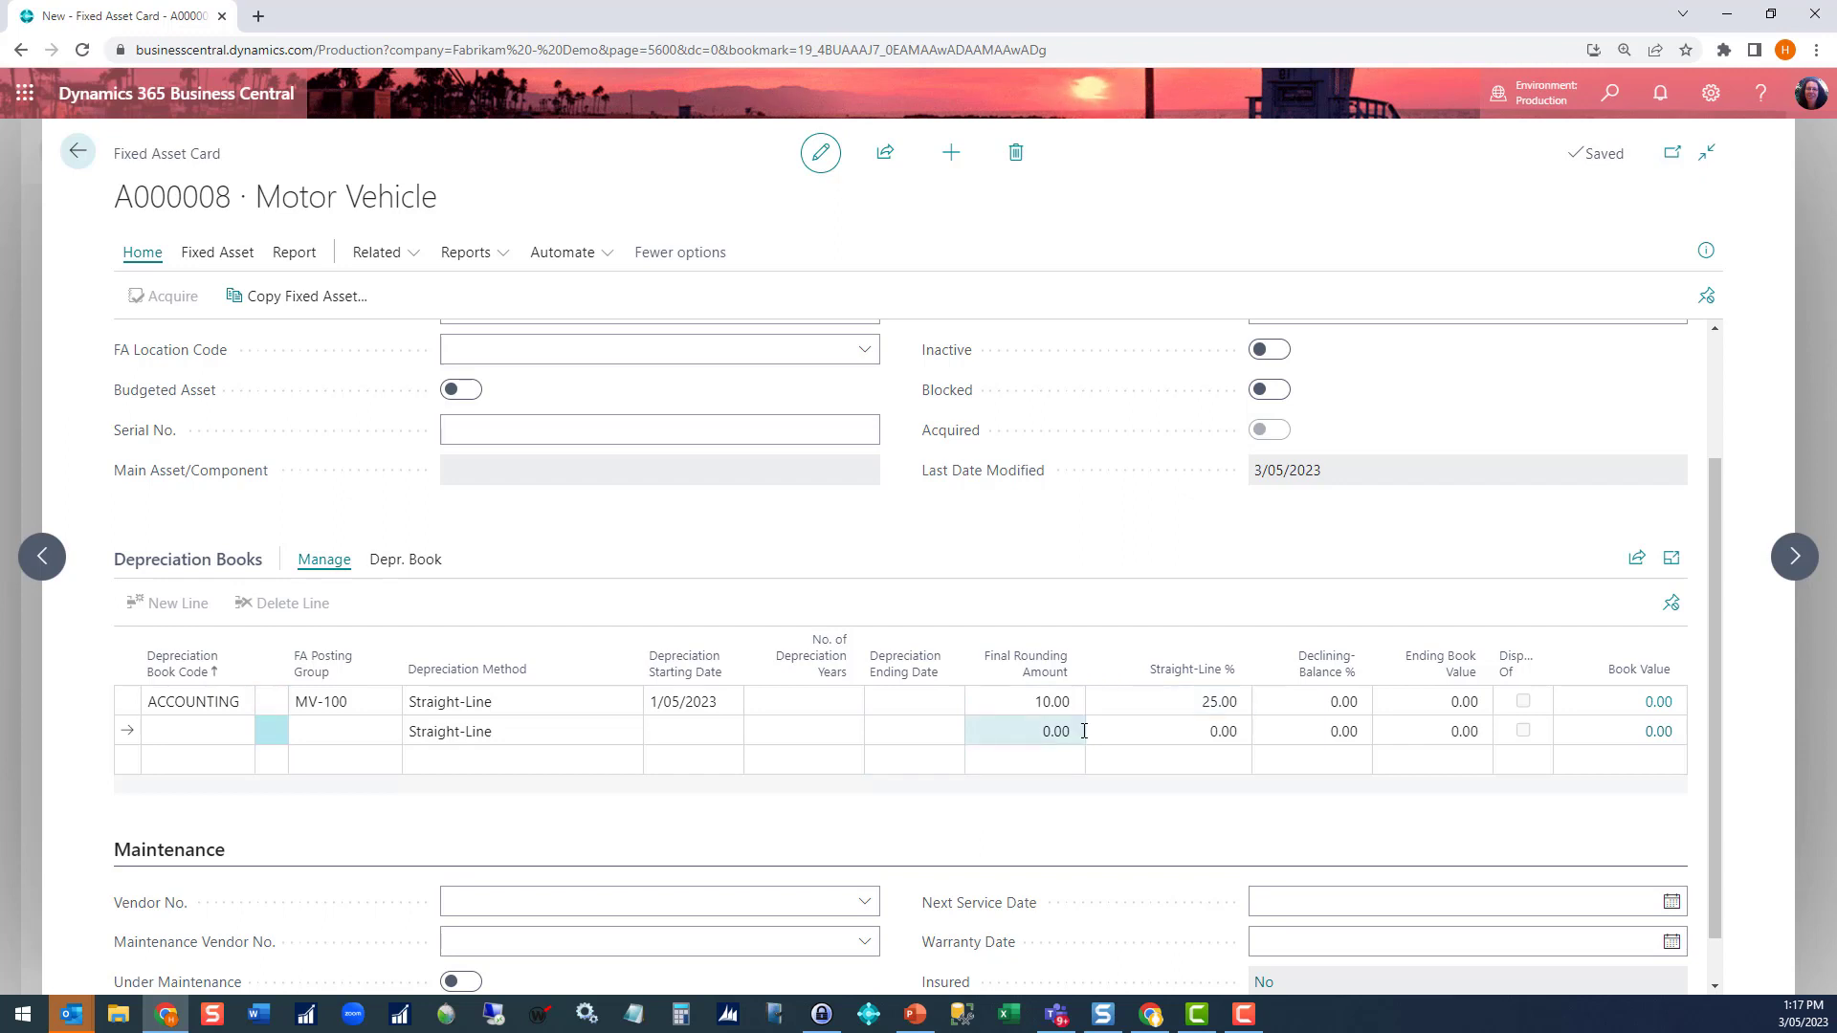
Add a TAXATION book line with posting group MV-100 and Declining-Balance 1 method.
click(244, 735)
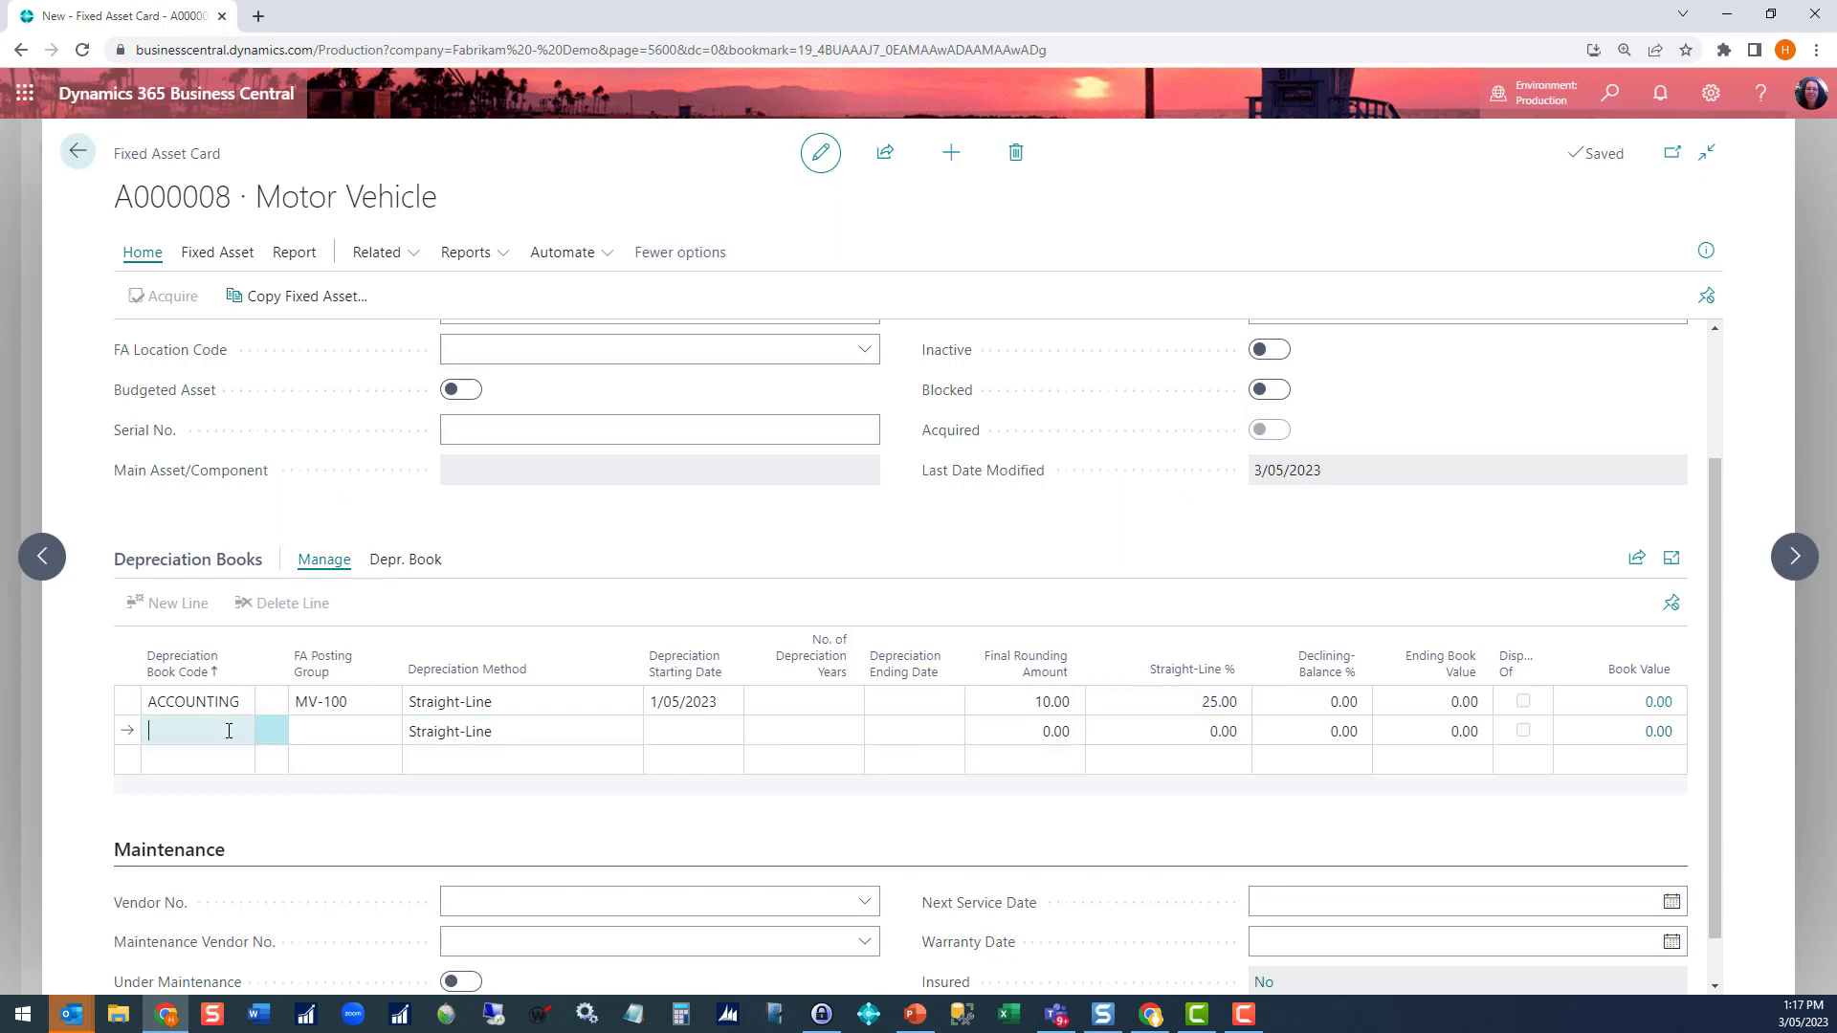
click(230, 849)
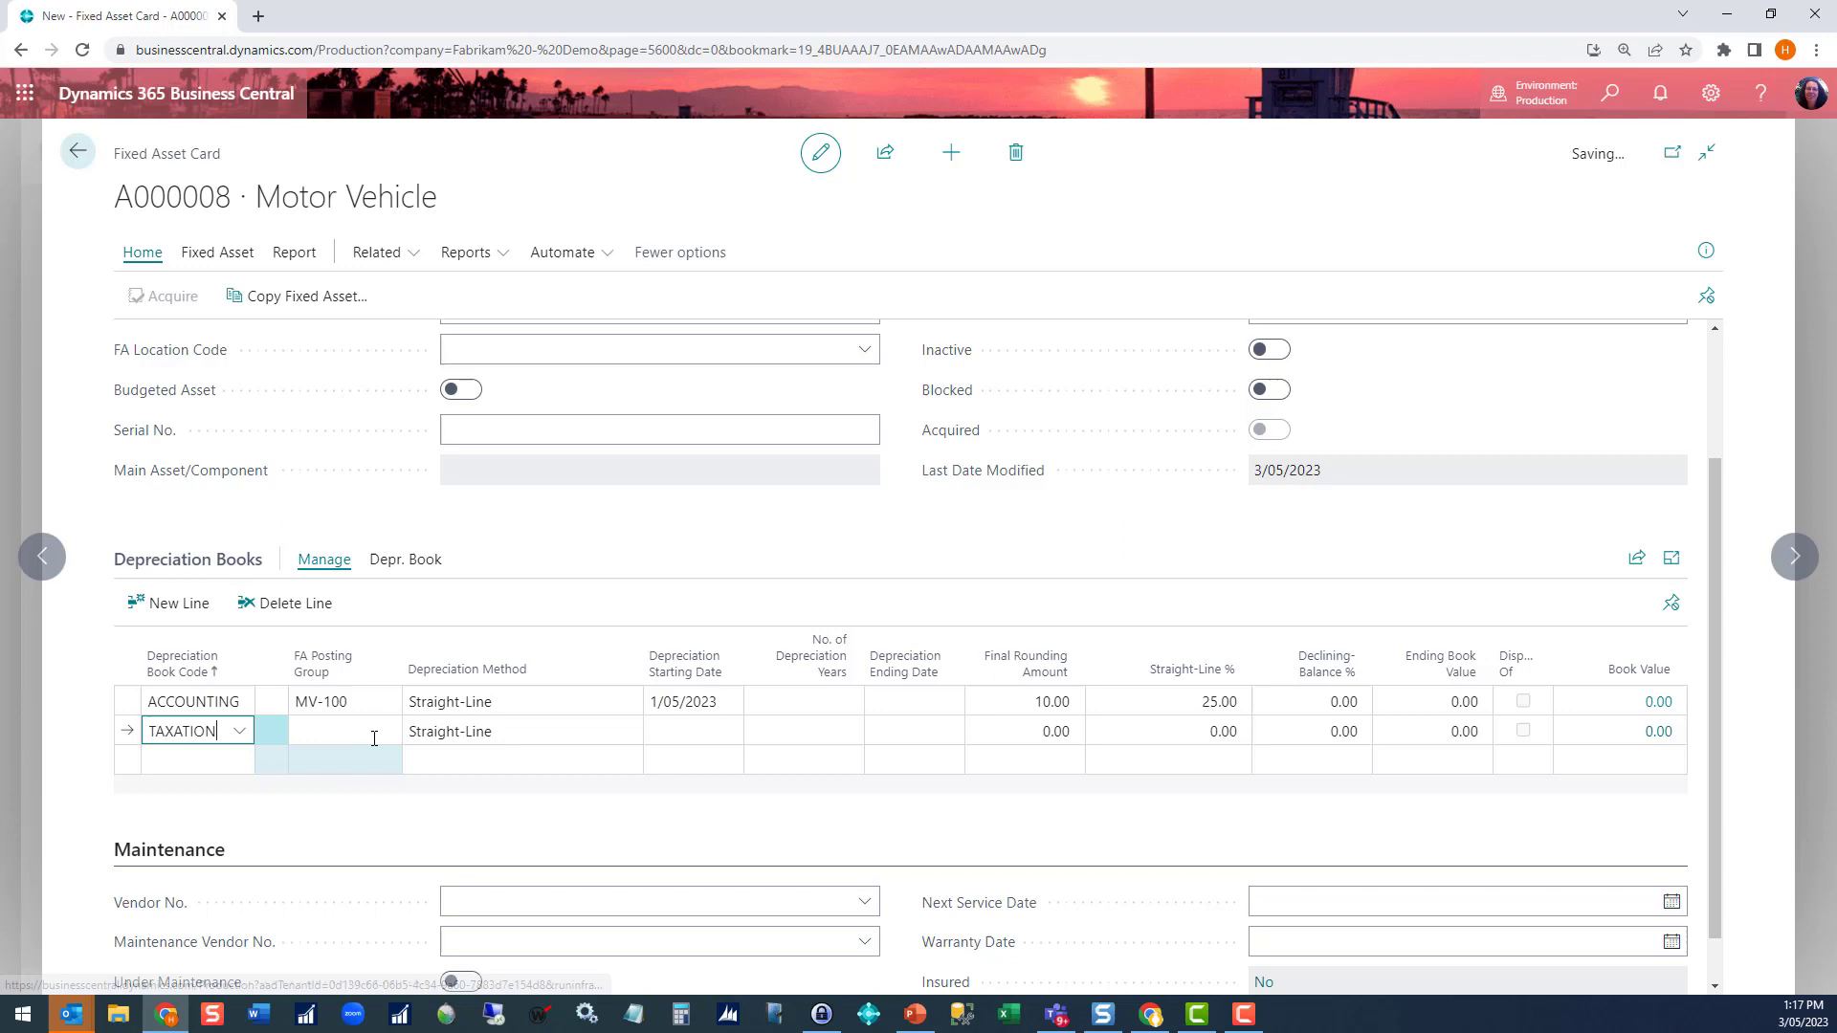
click(381, 732)
text(mv)
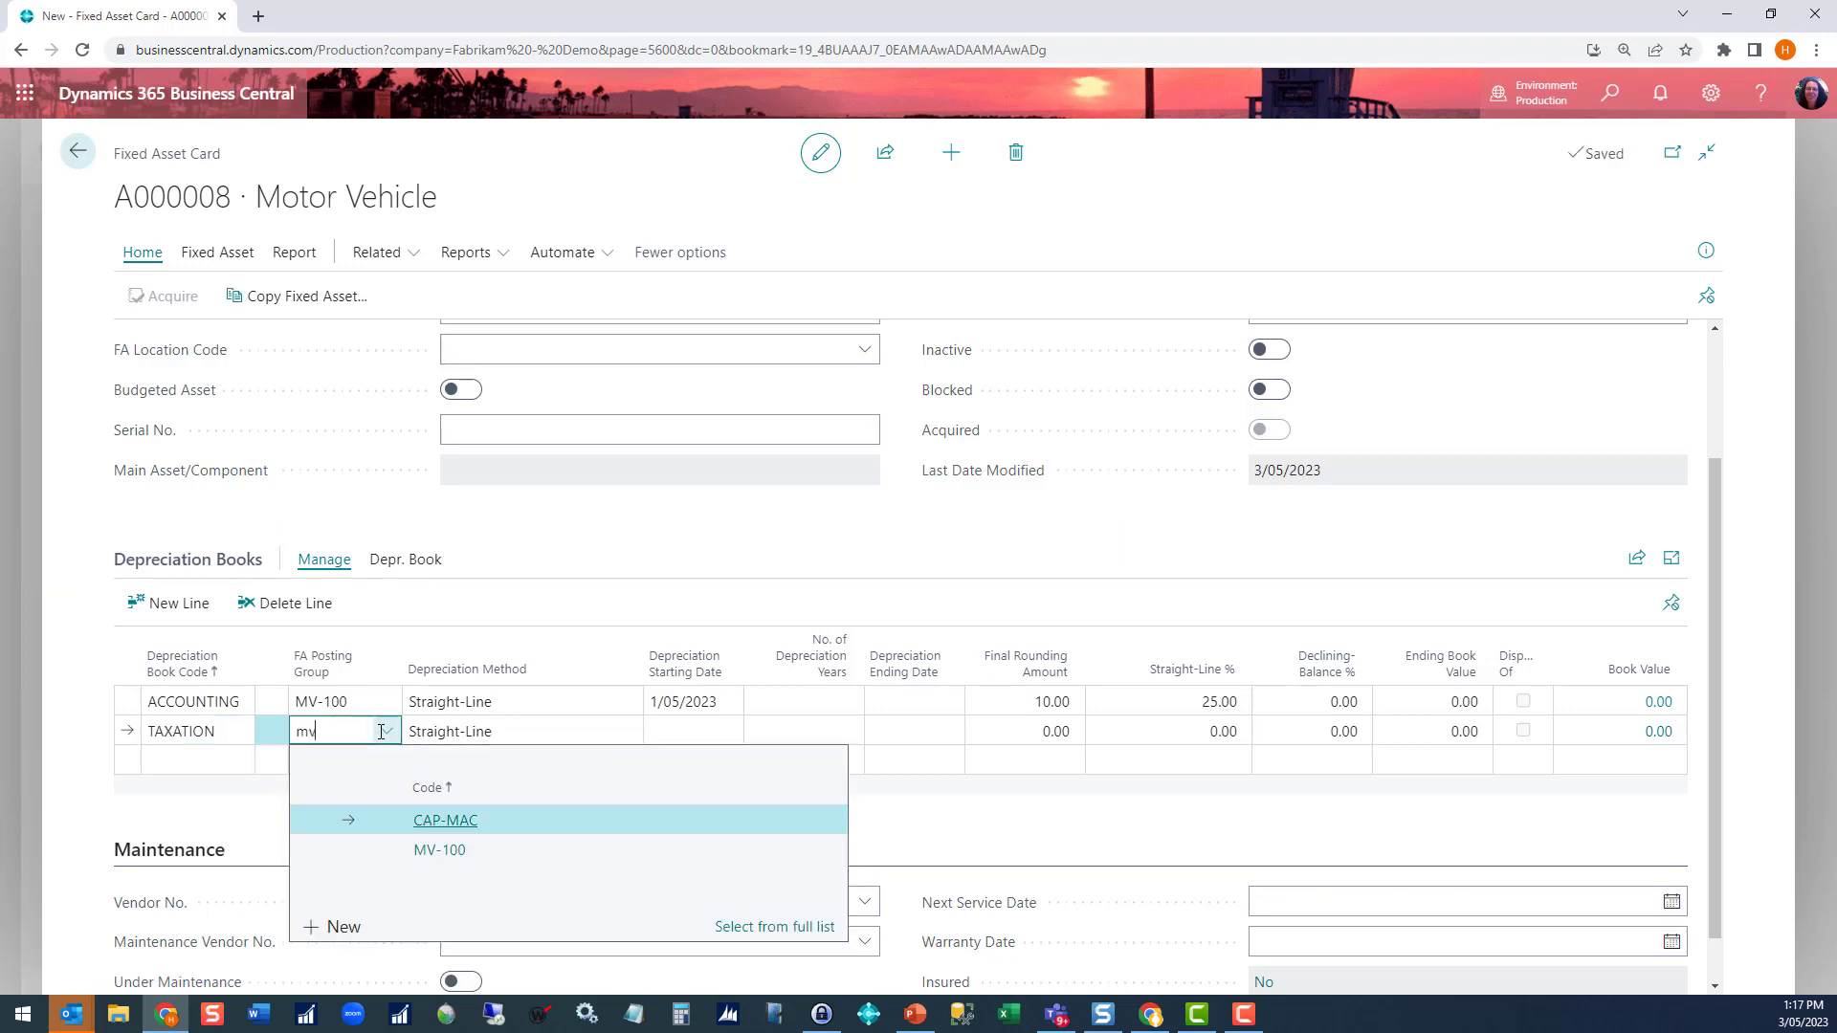
text(-100)
key(Tab)
click(632, 731)
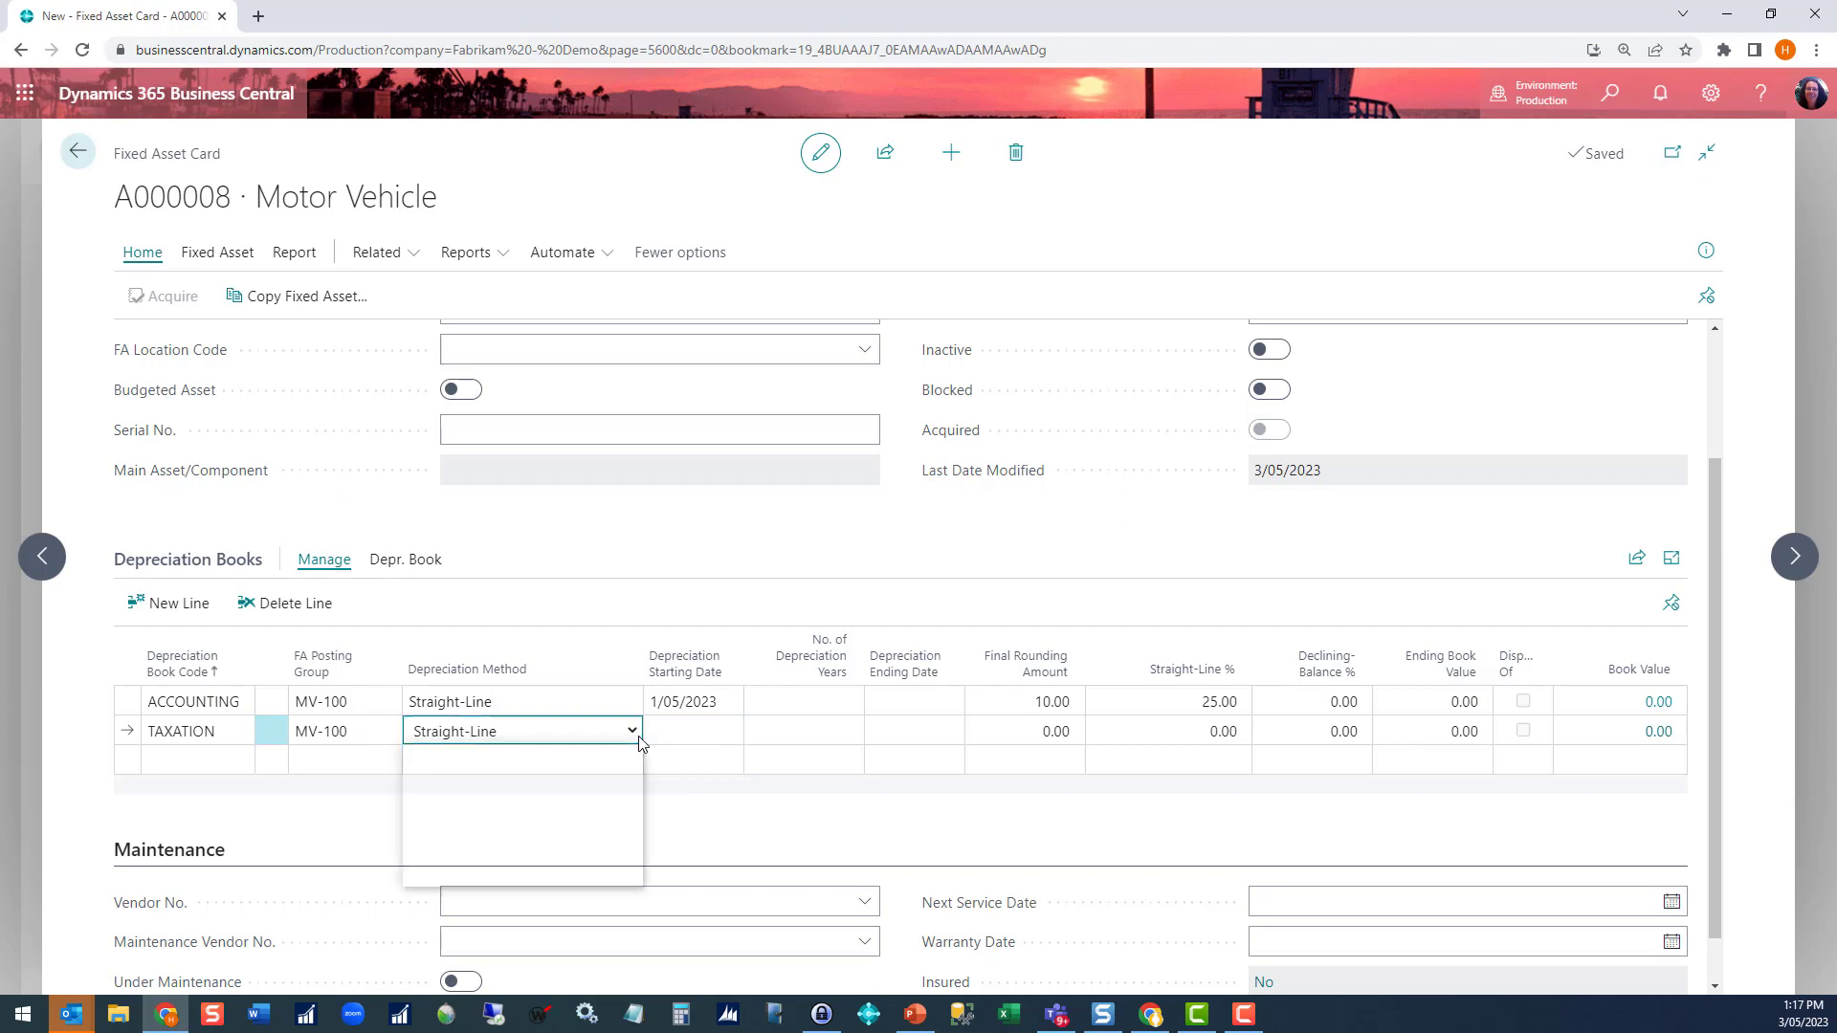
click(534, 776)
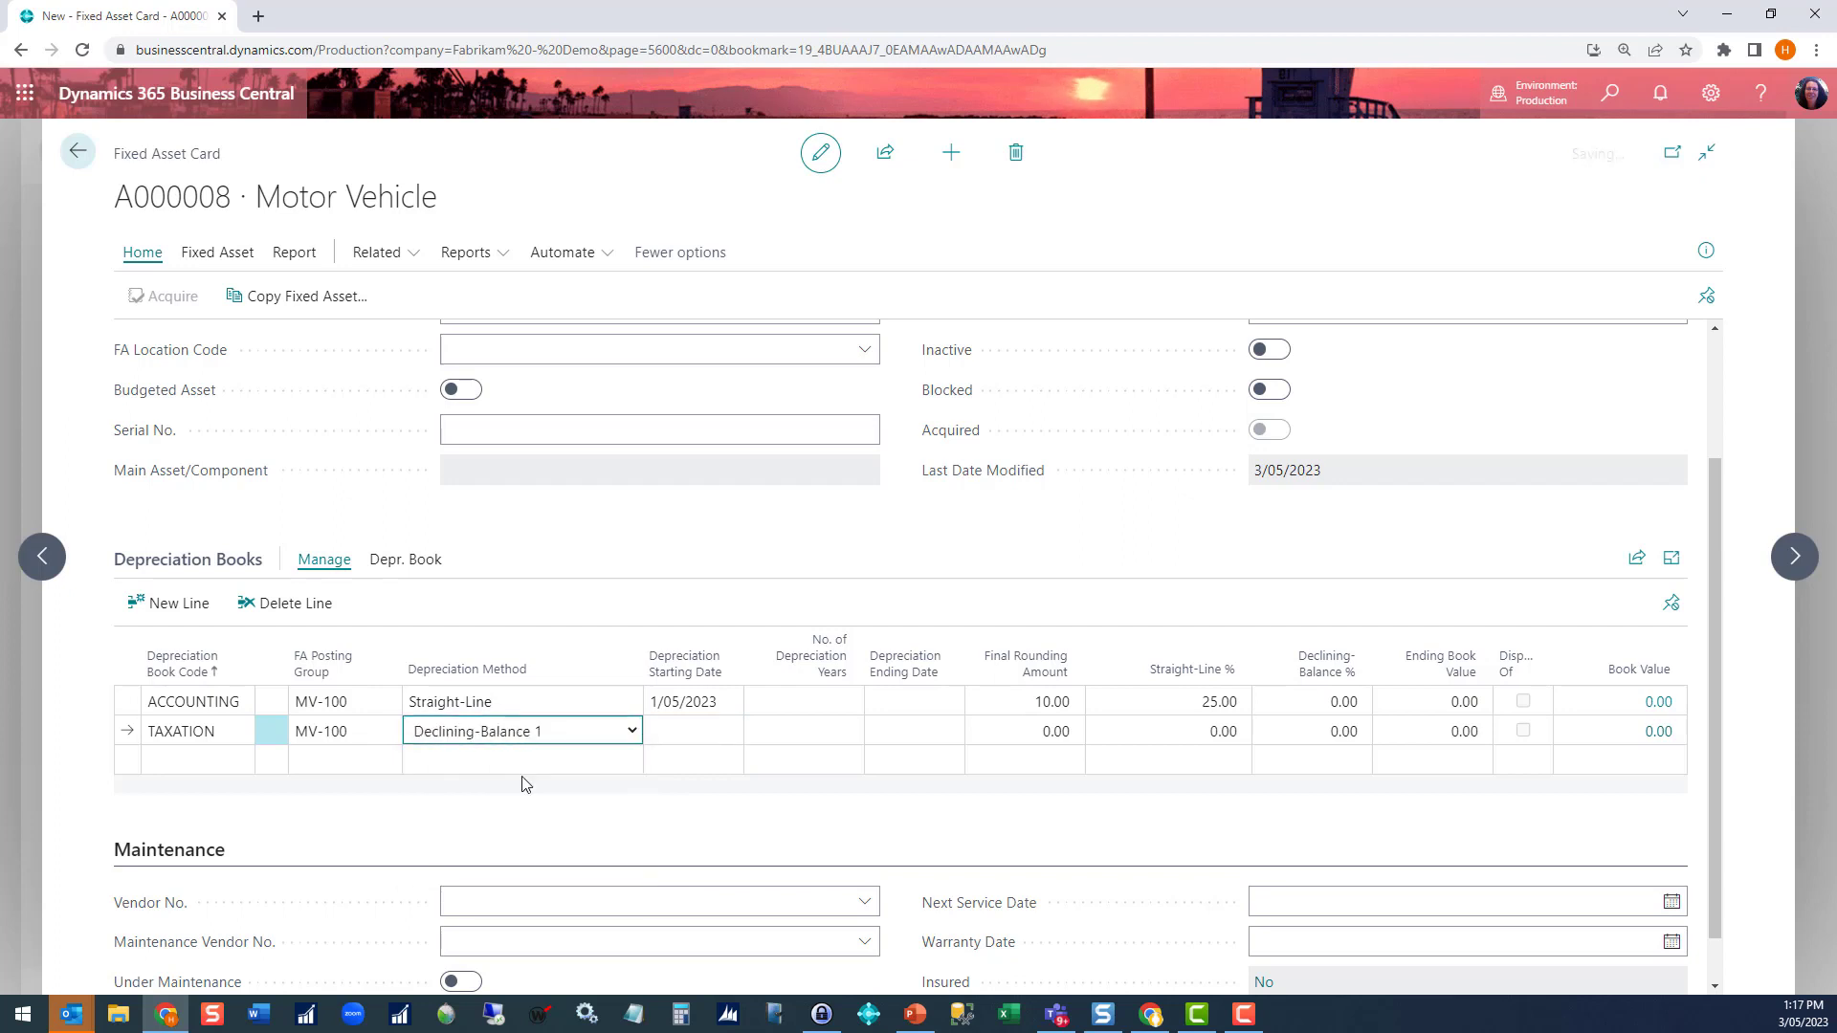
key(Tab)
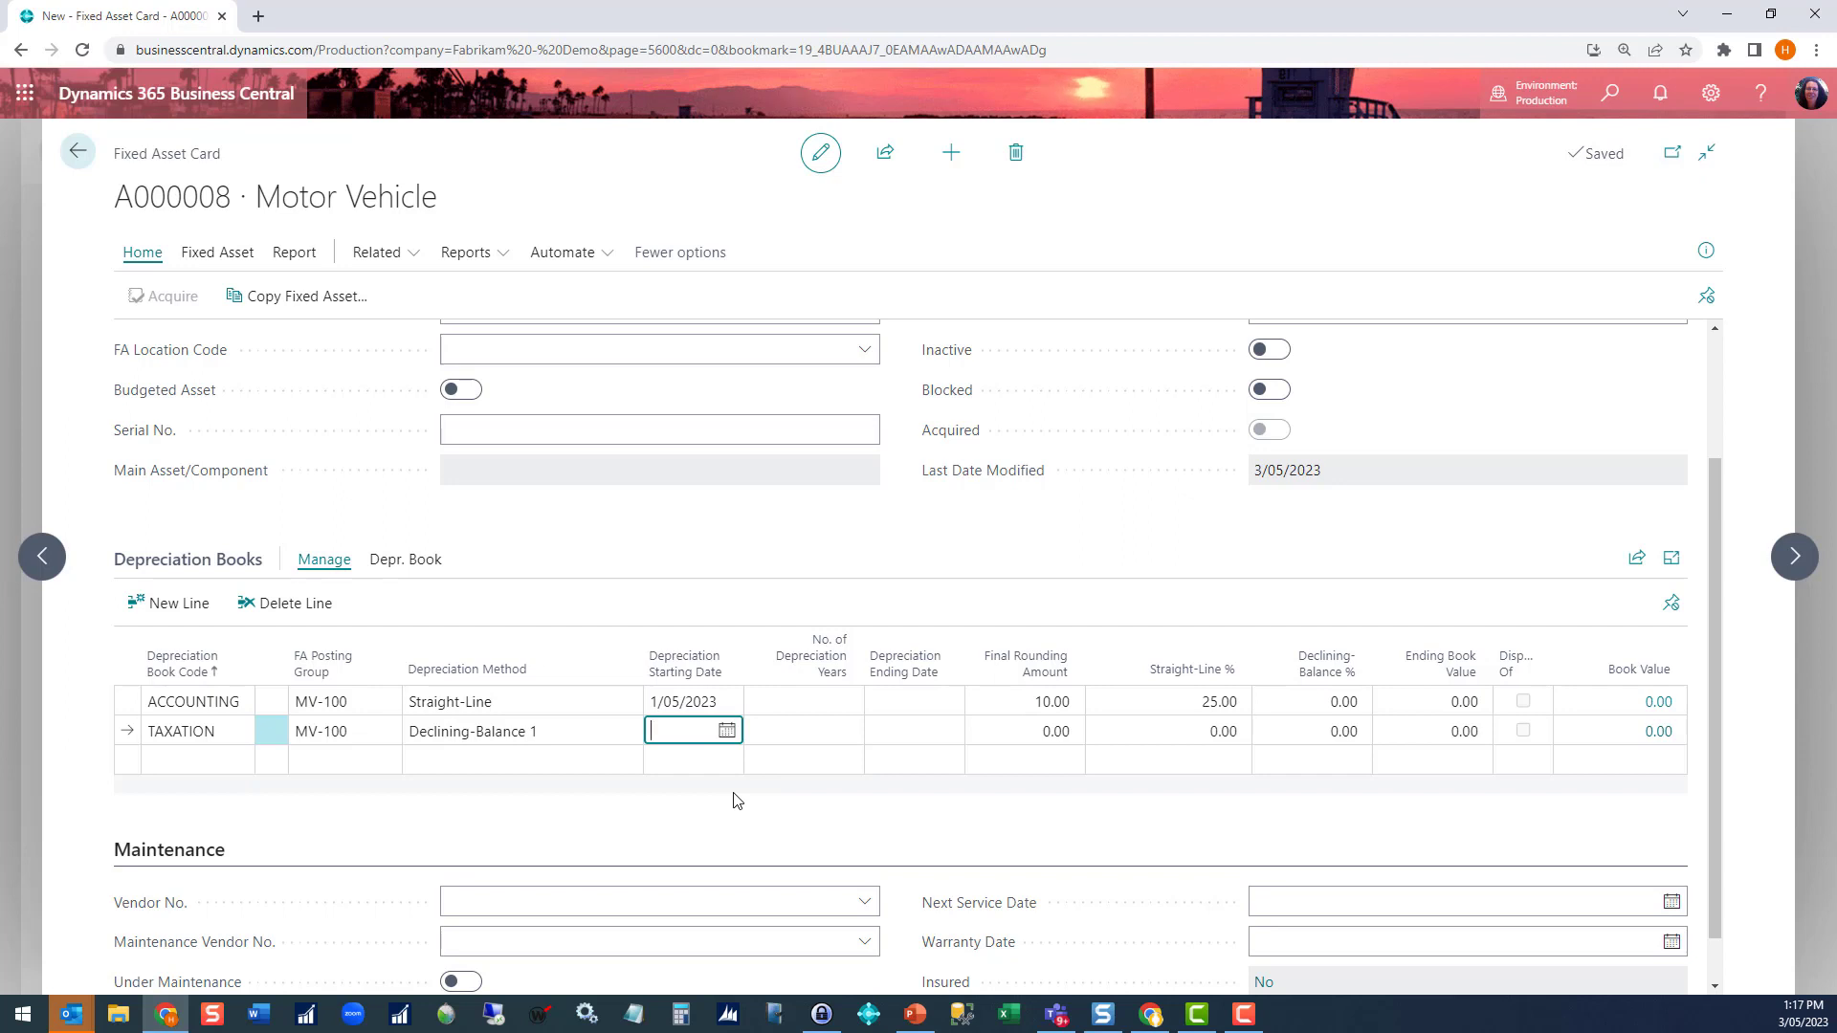
Give TAXATION start date 1/05/2023, a 33.33% declining-balance rate and 10.00 final rounding.
key(F8)
key(Tab)
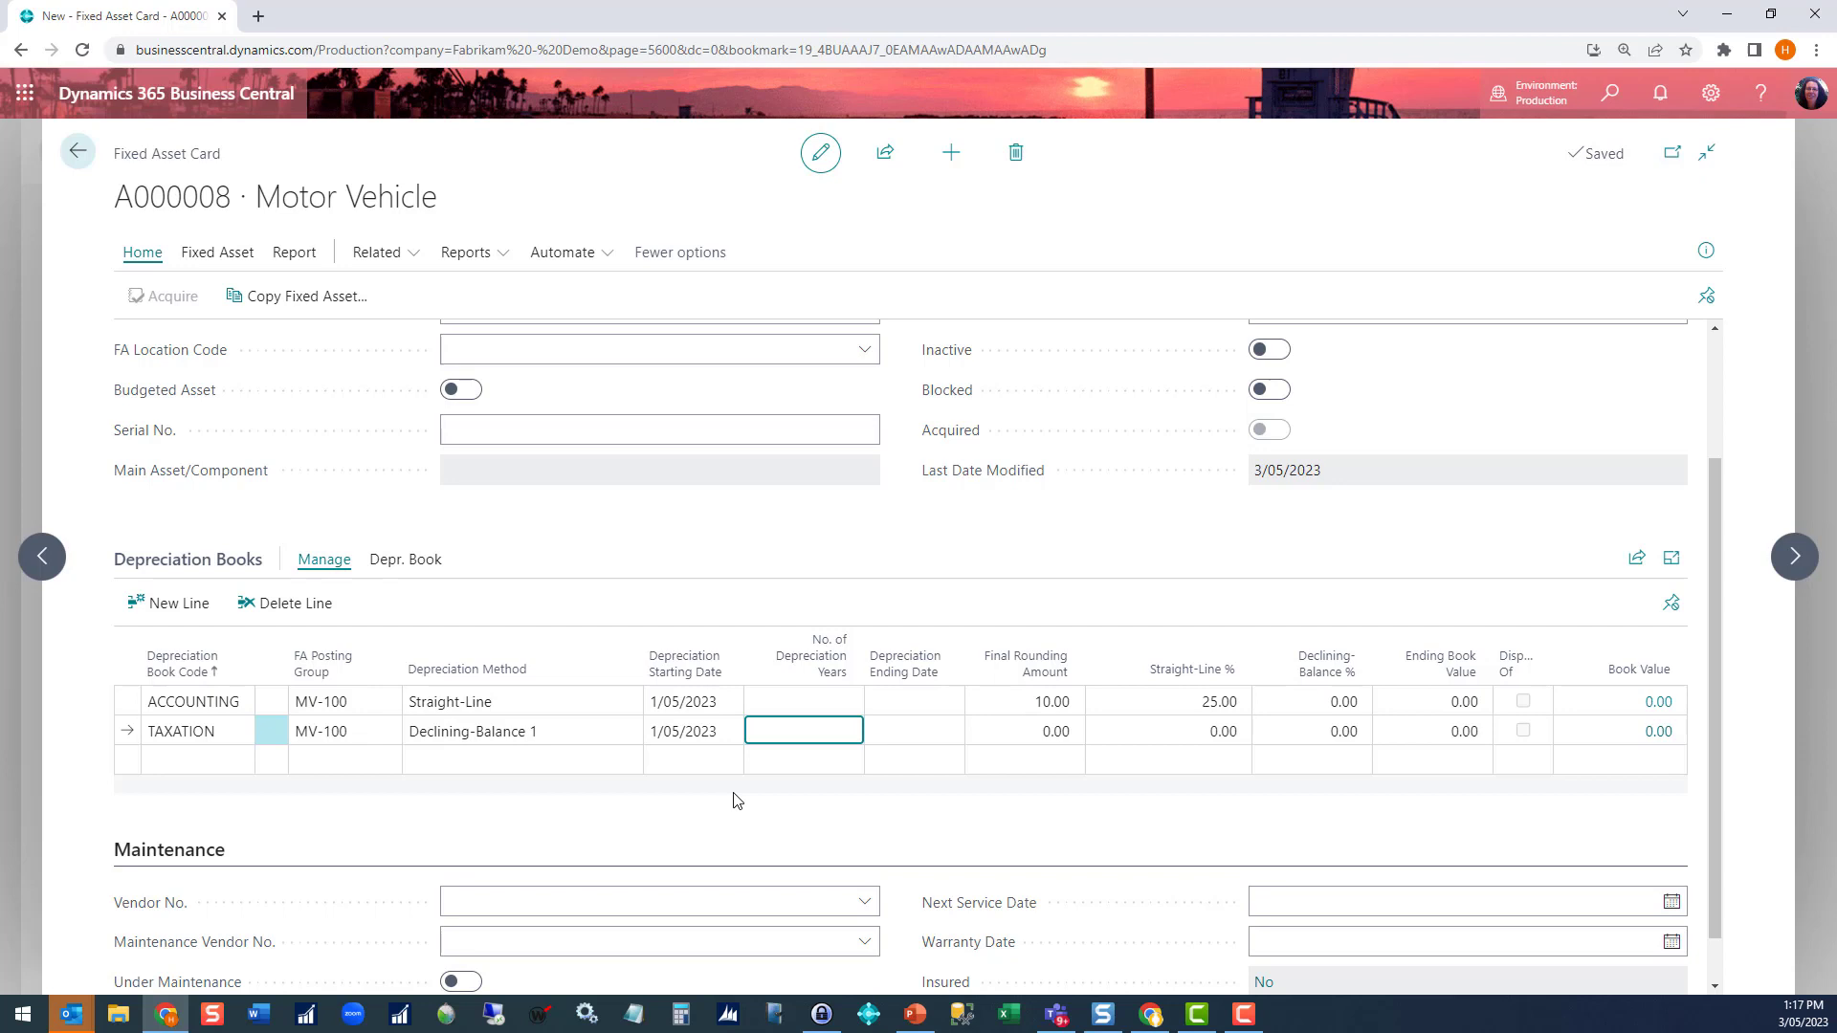
key(Tab)
key(Tab)
key(Tab)
key(Tab)
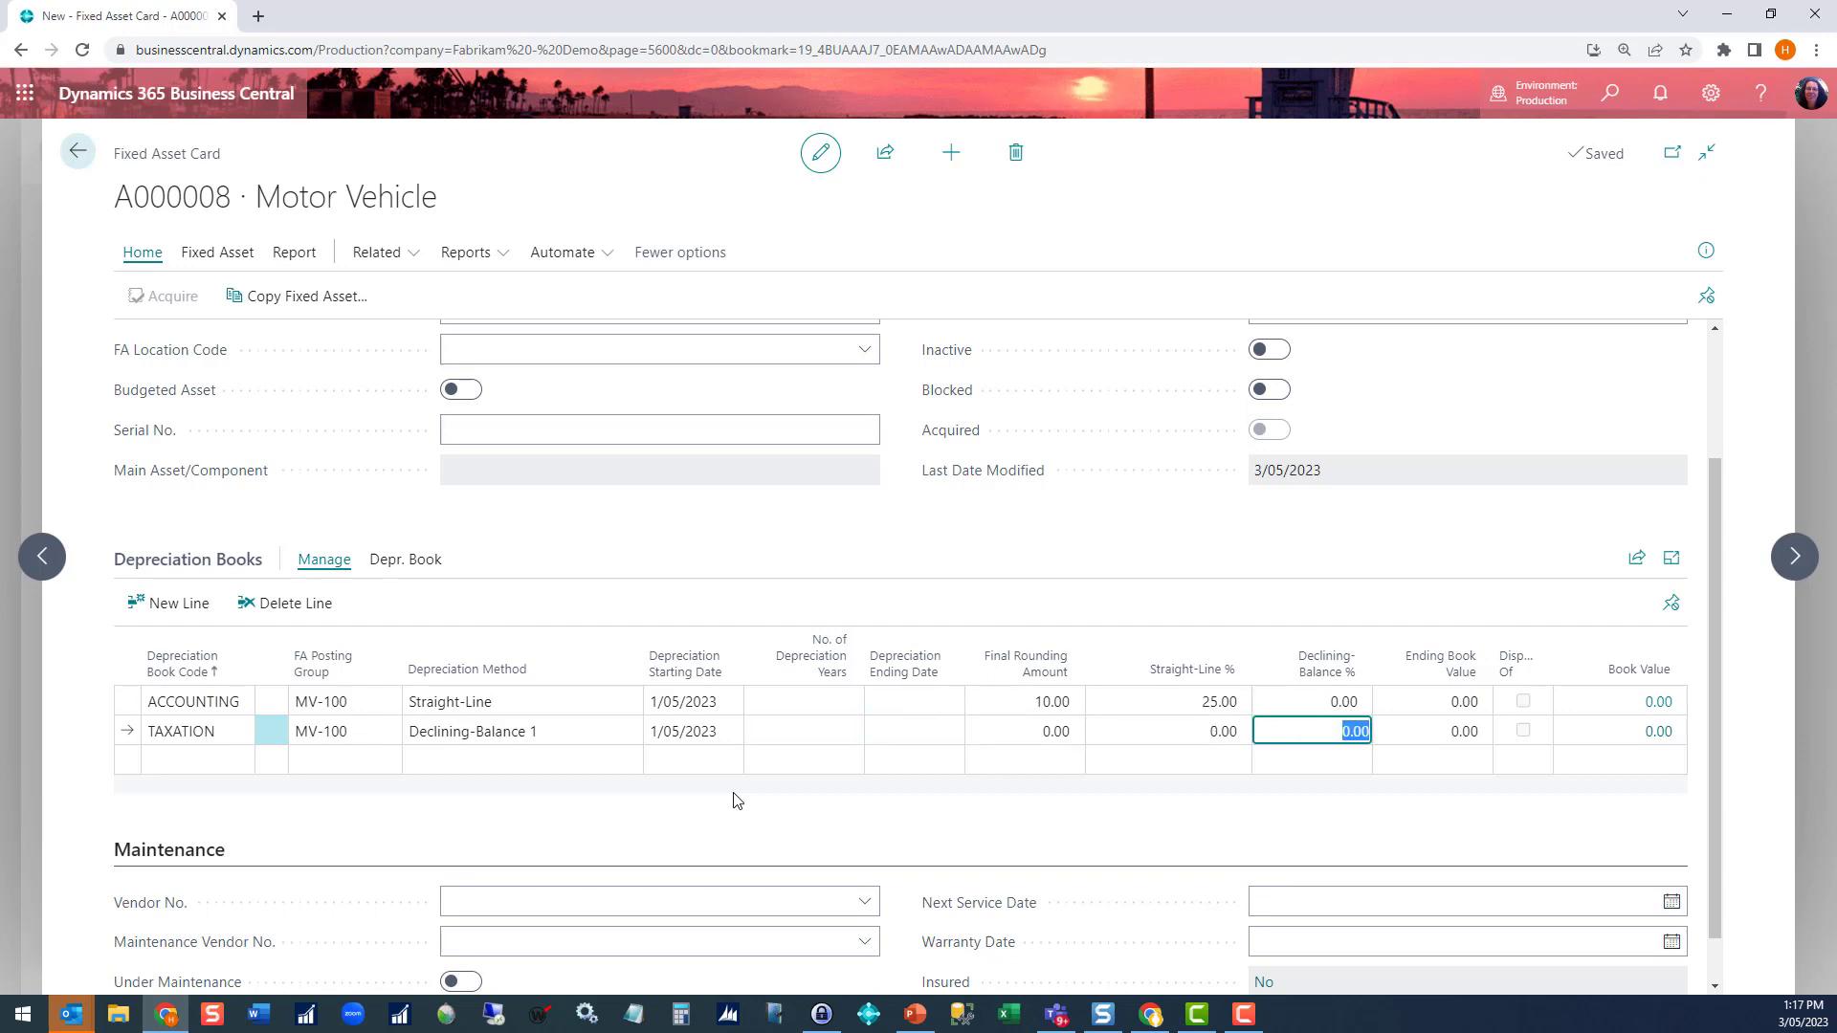
text(33.33)
key(Tab)
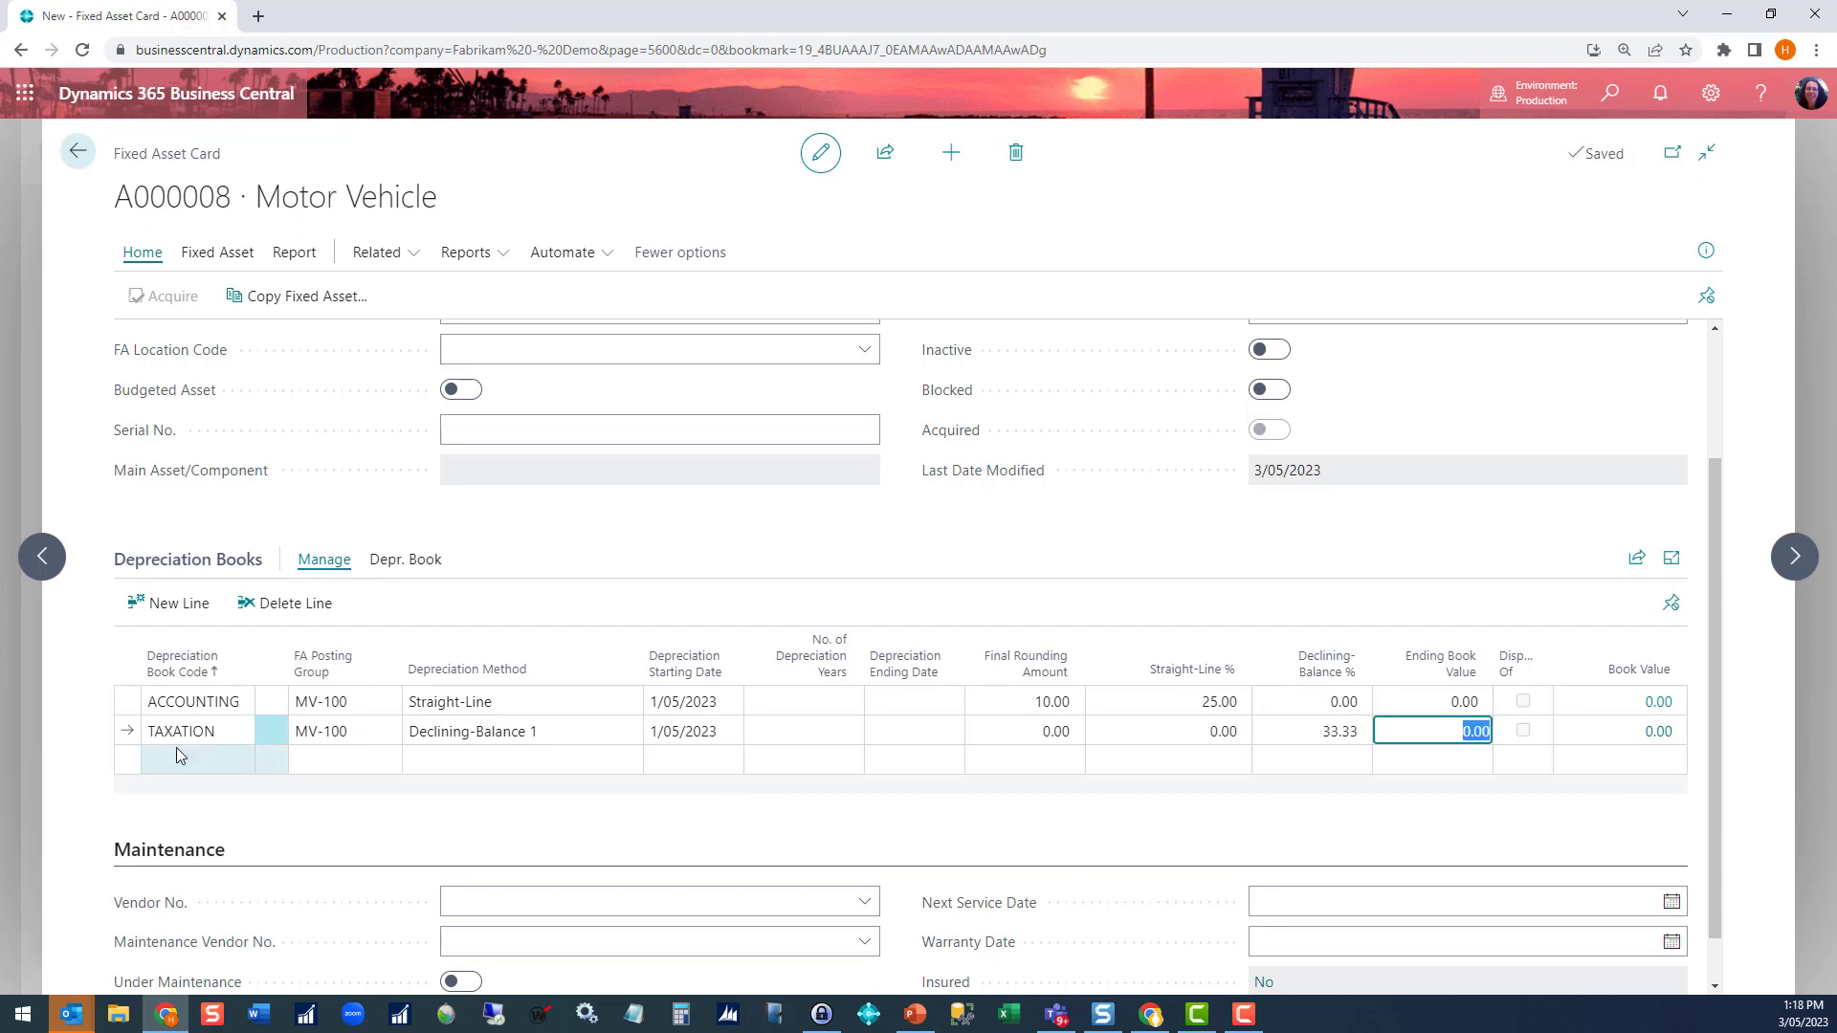
click(1050, 732)
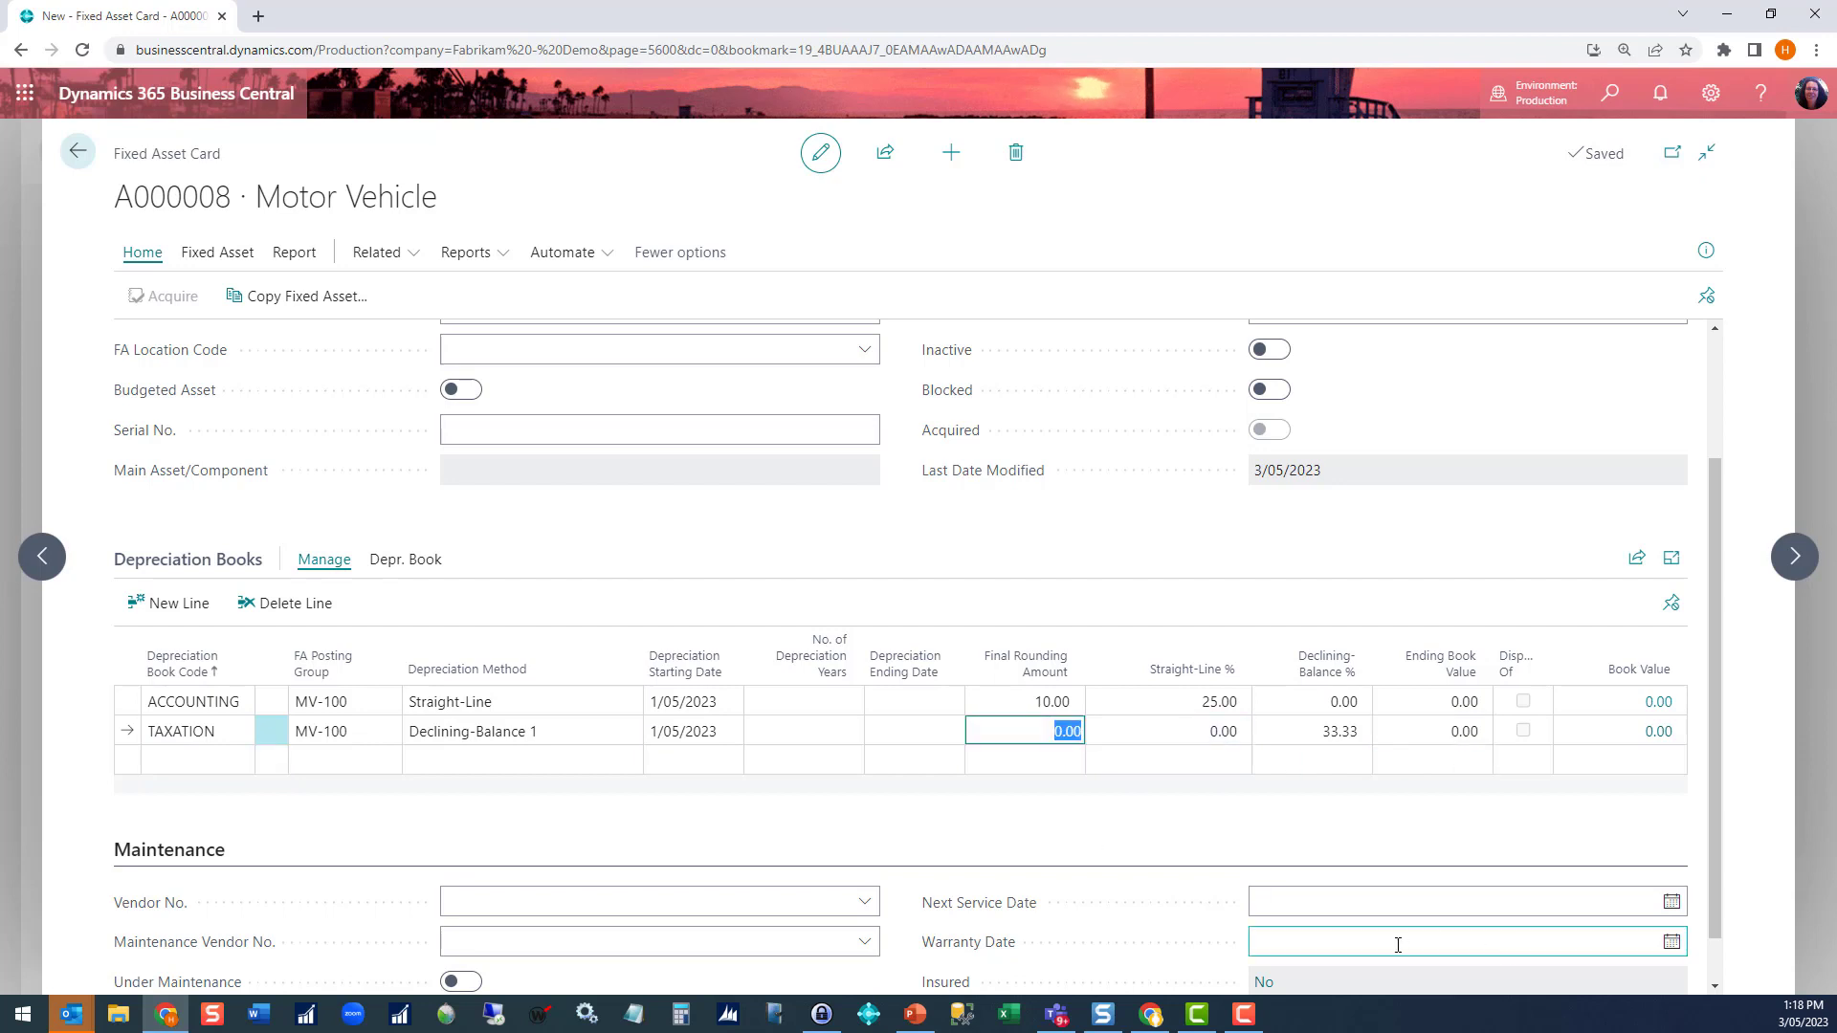
text(10.00)
key(Tab)
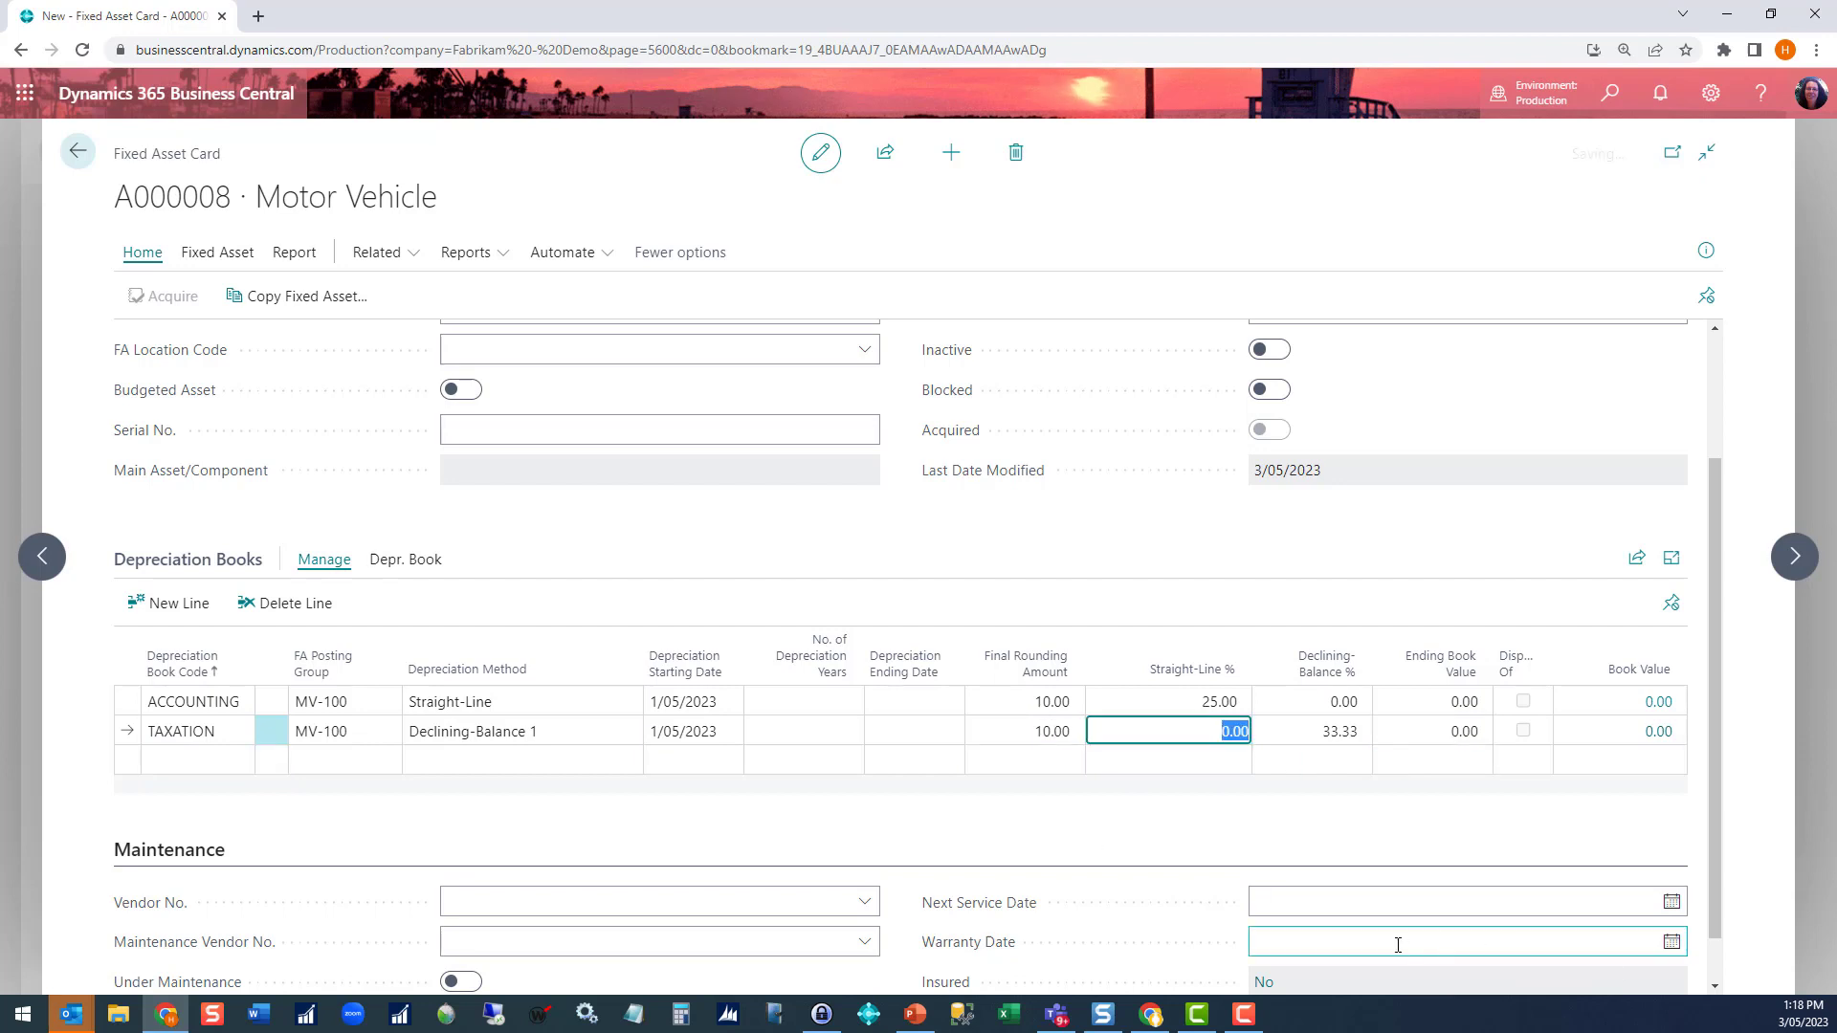
Review both books' straight-line rates and close the Motor Vehicle card.
scroll(1125, 868, up, 1)
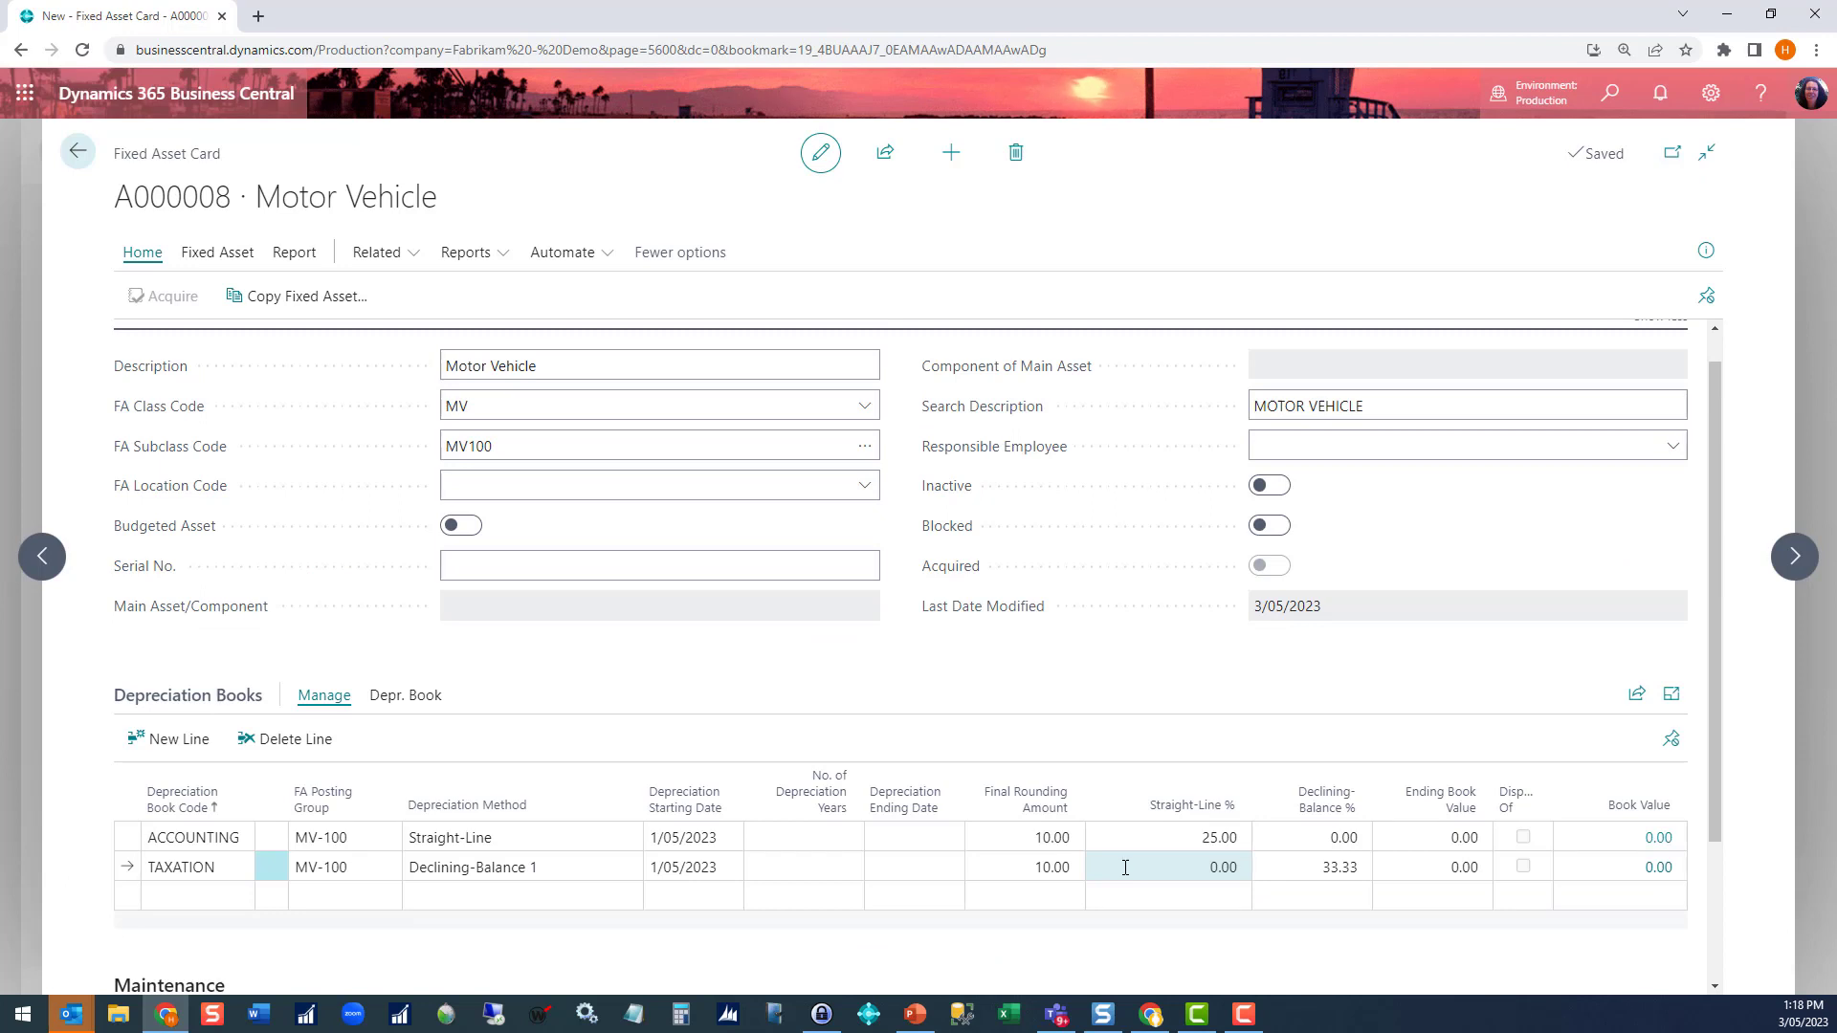
click(1158, 845)
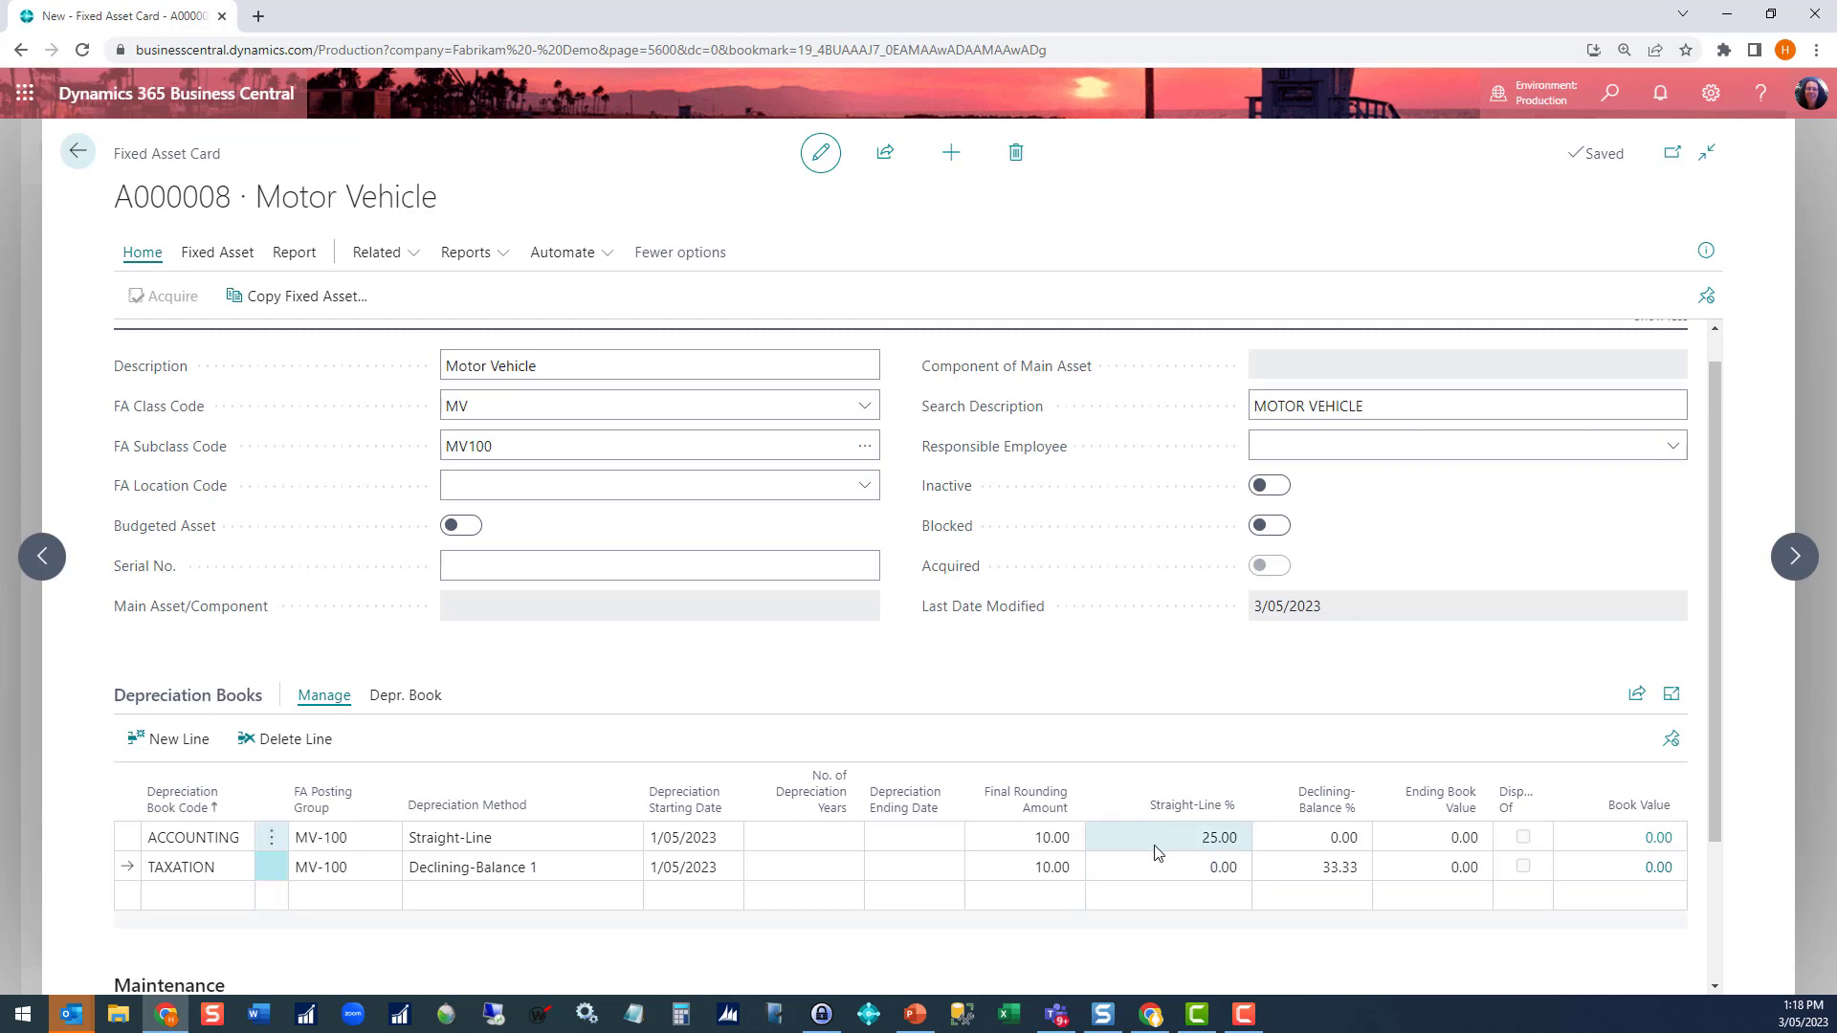
click(1167, 899)
click(1151, 870)
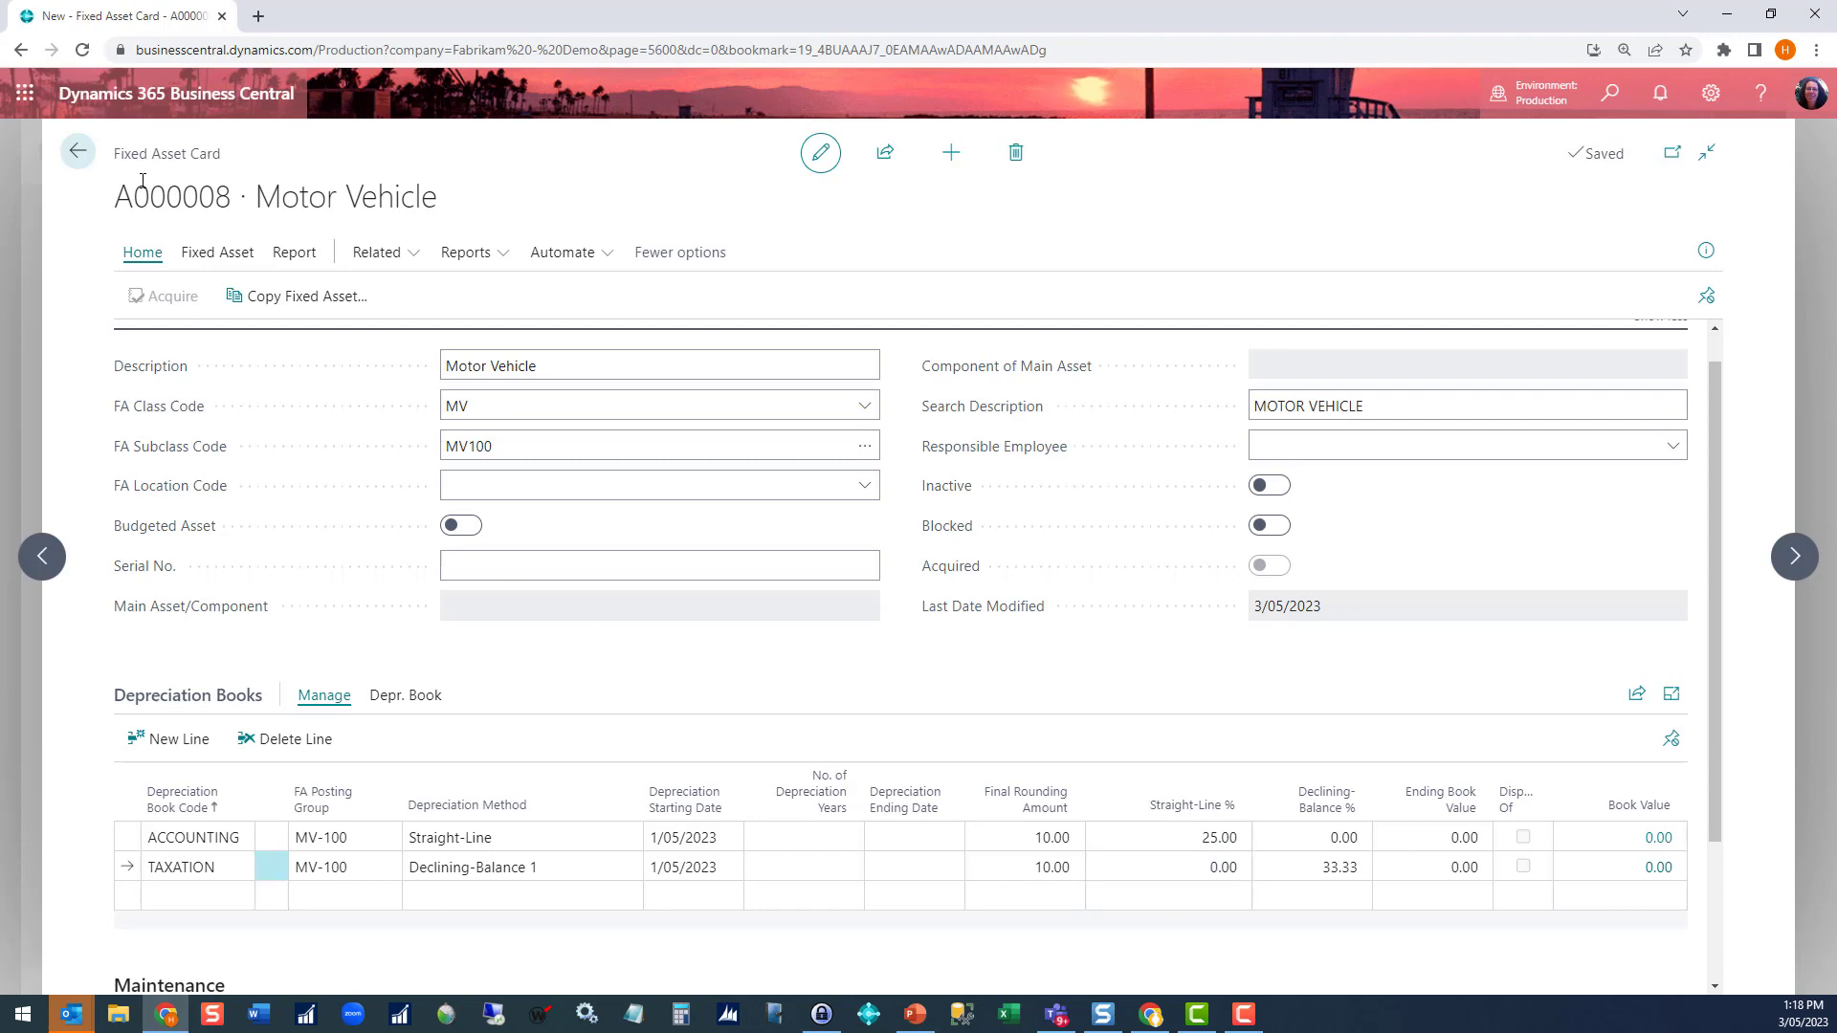
click(78, 151)
From the home page, search 'fix ass jou' and open Fixed Asset G/L Journals.
click(69, 153)
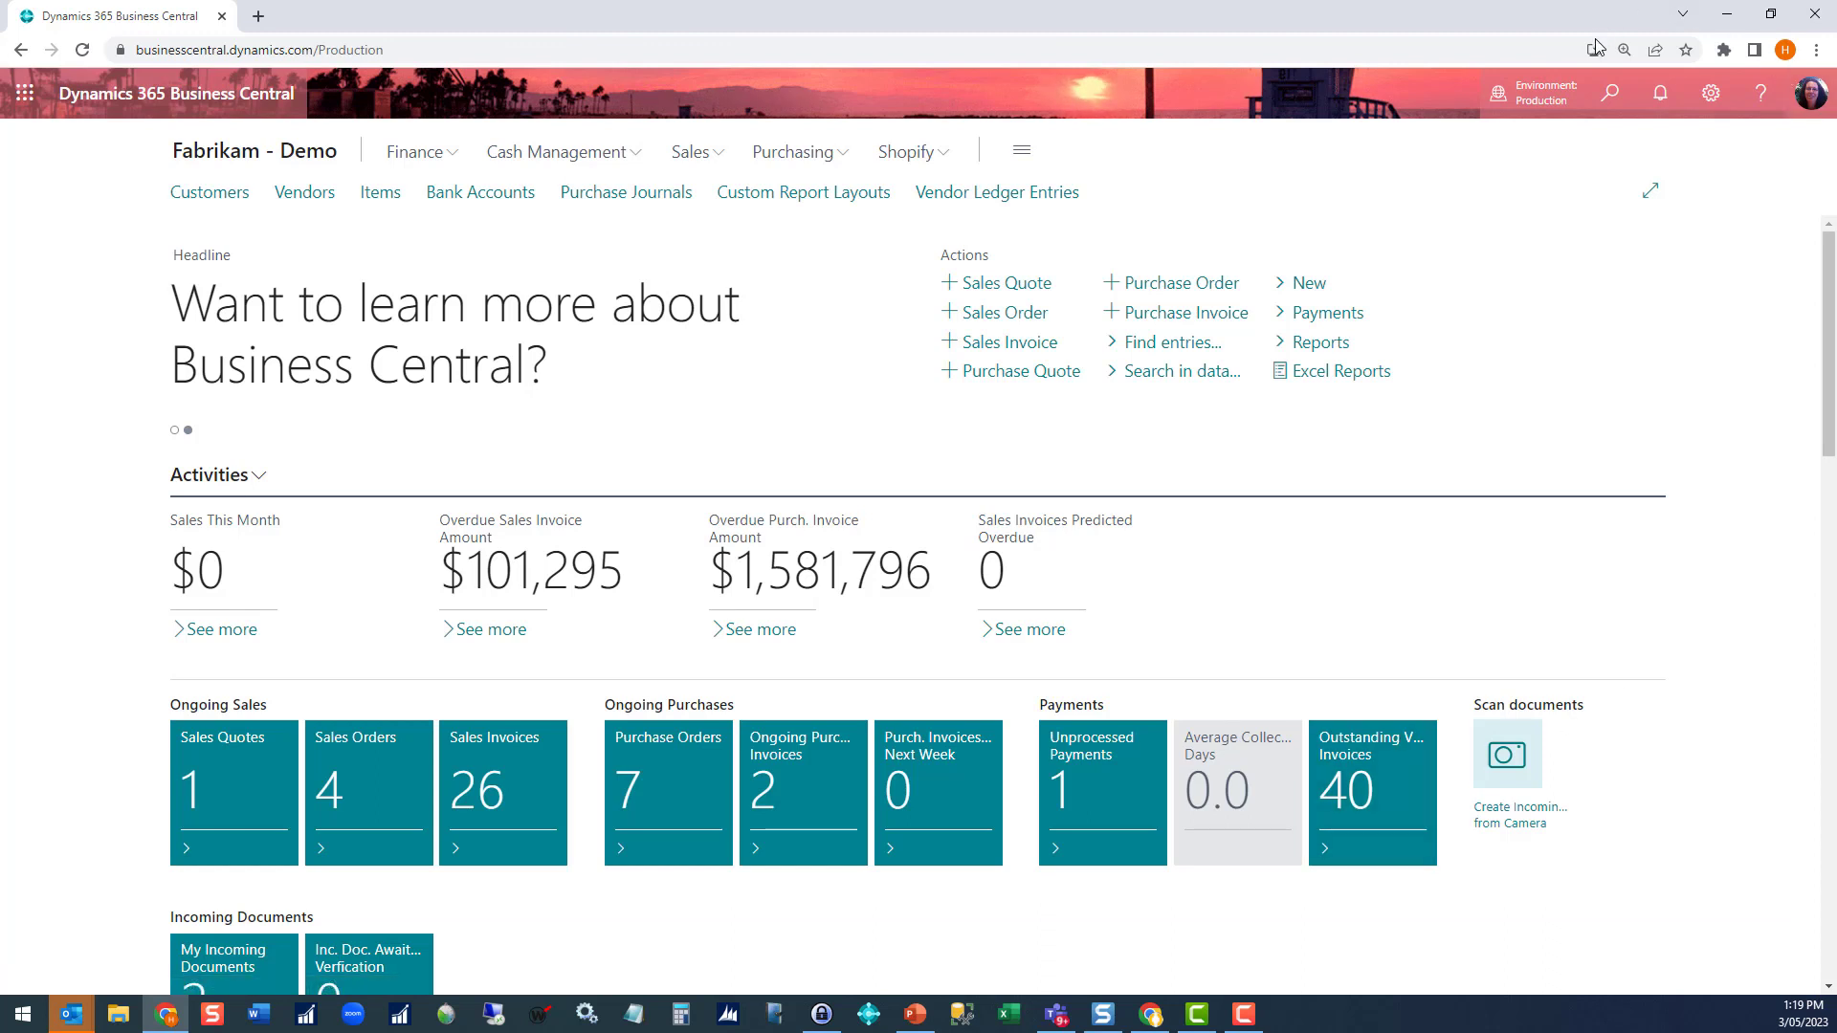
click(1612, 96)
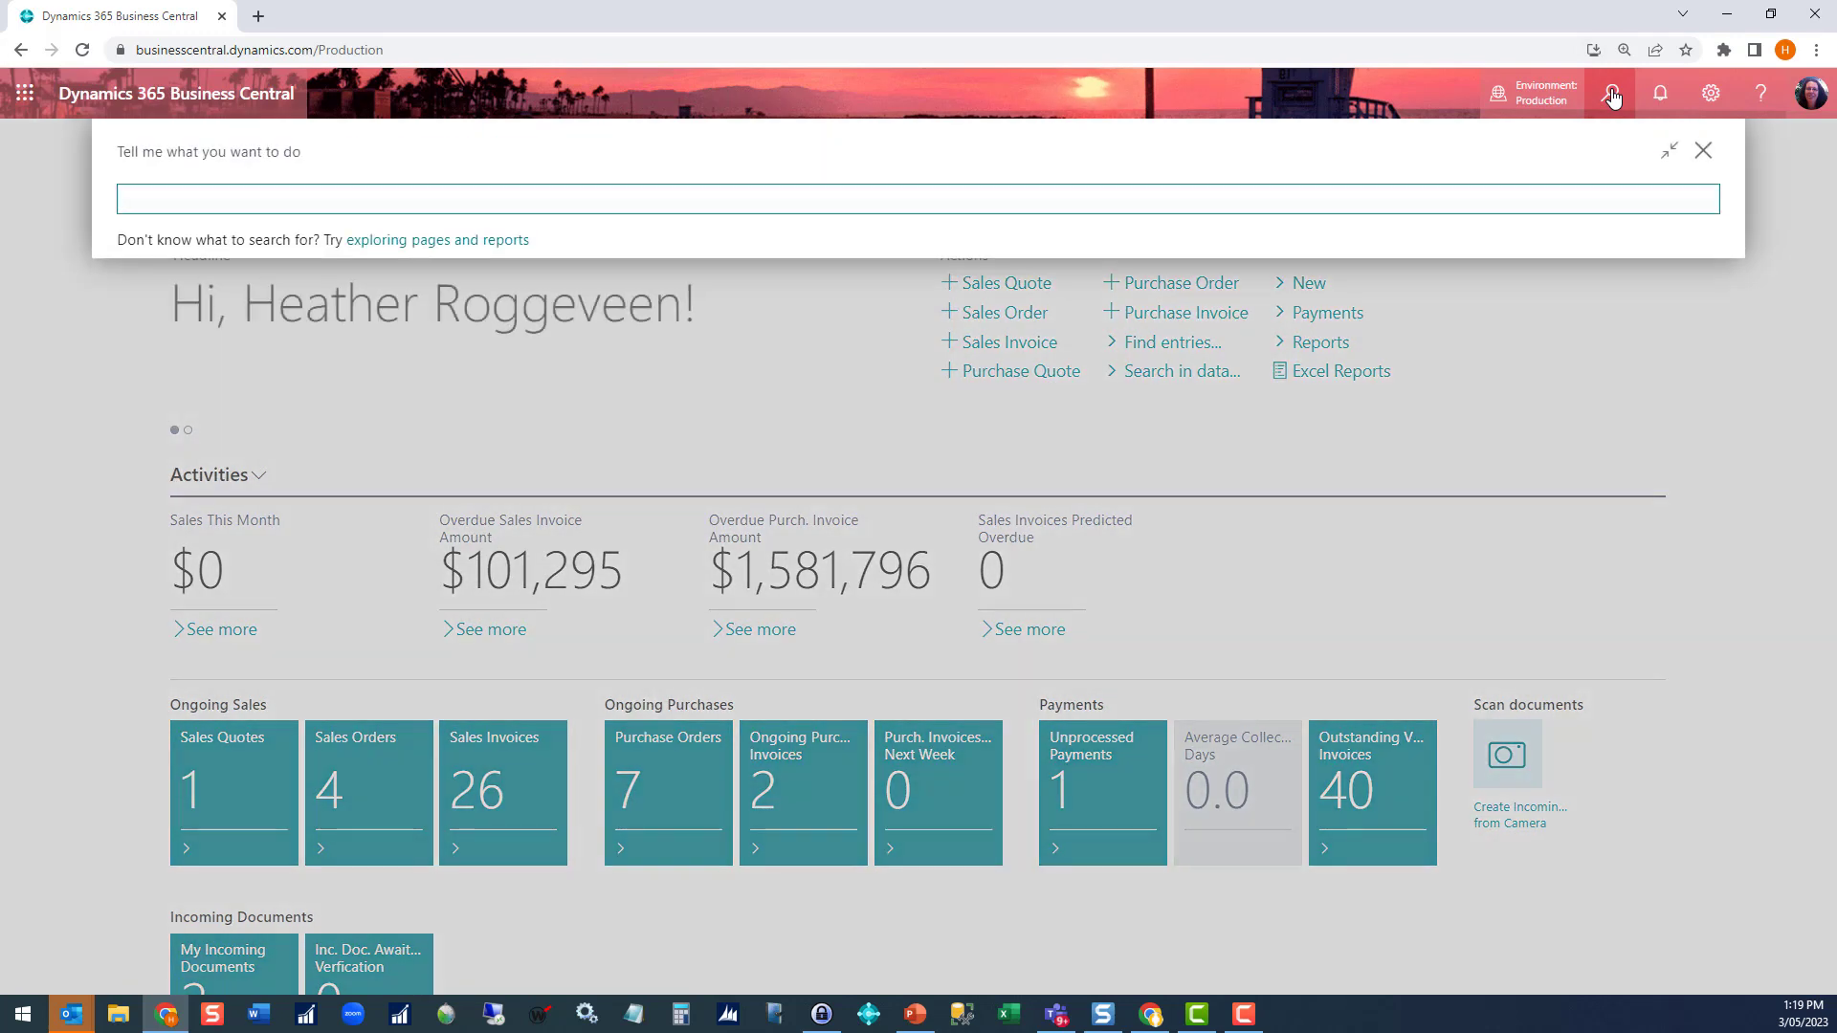
text(fix ass jou)
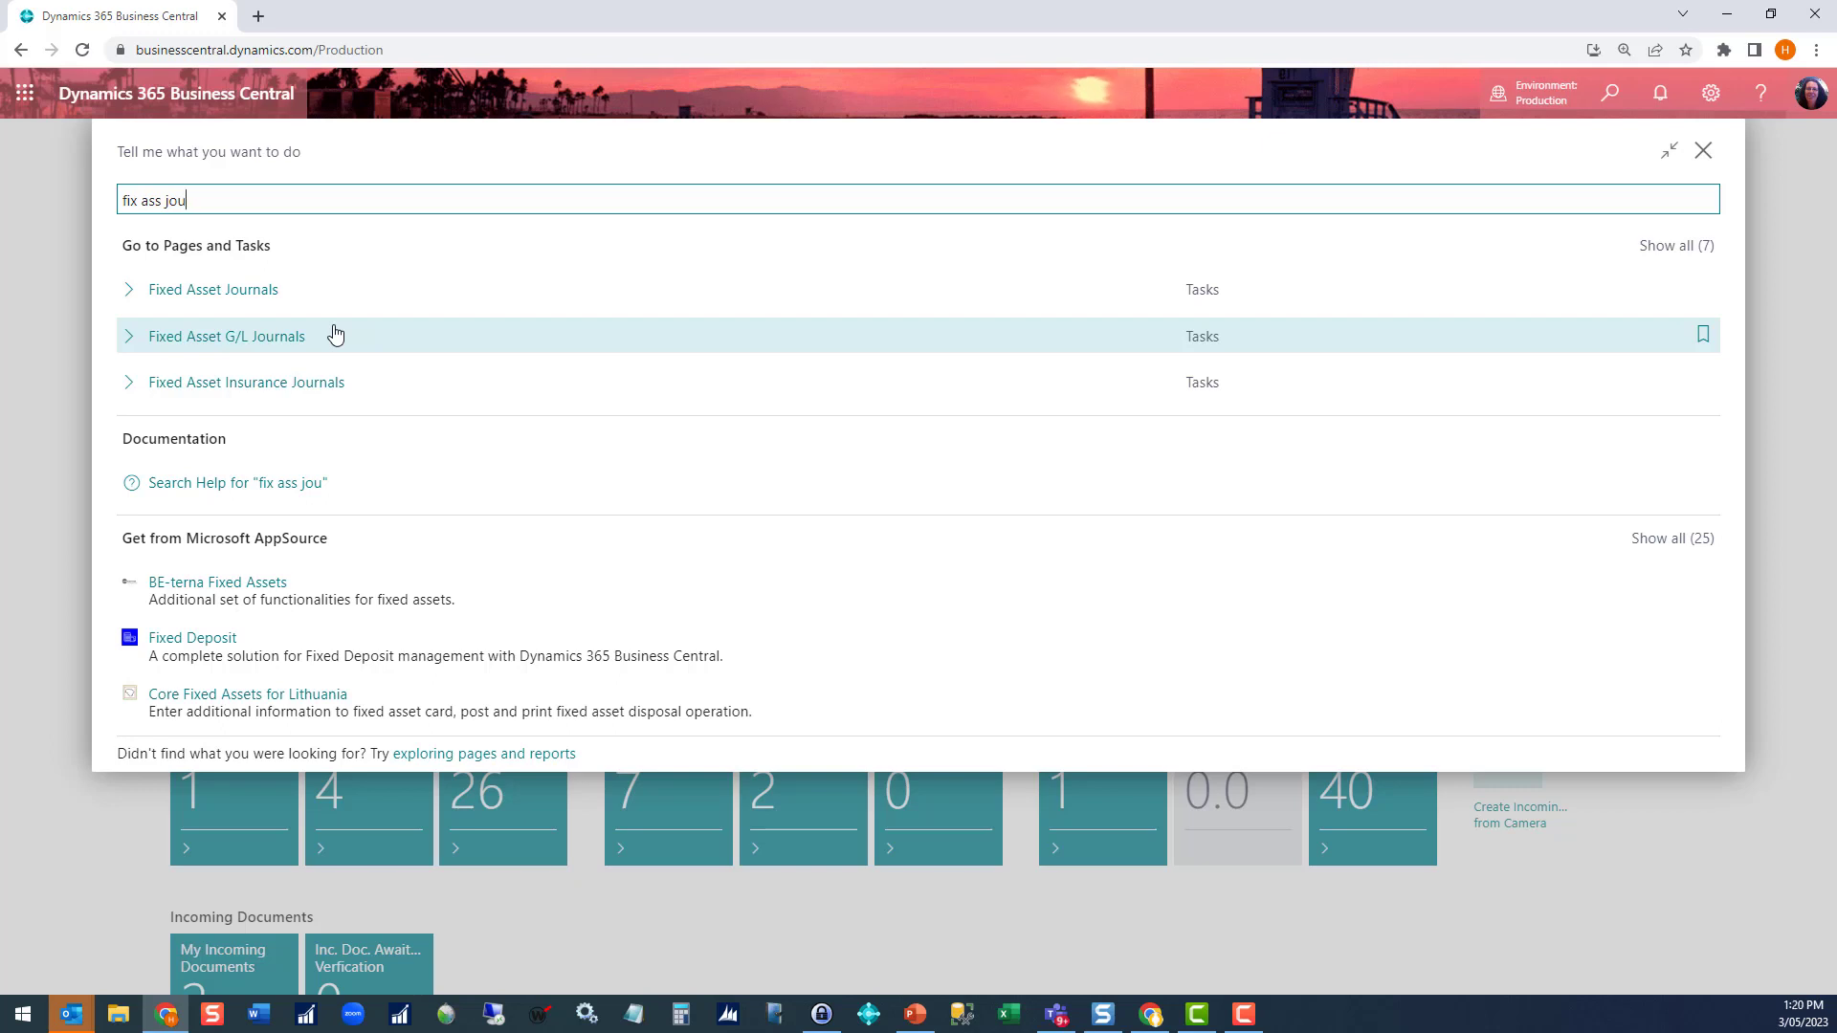
click(233, 349)
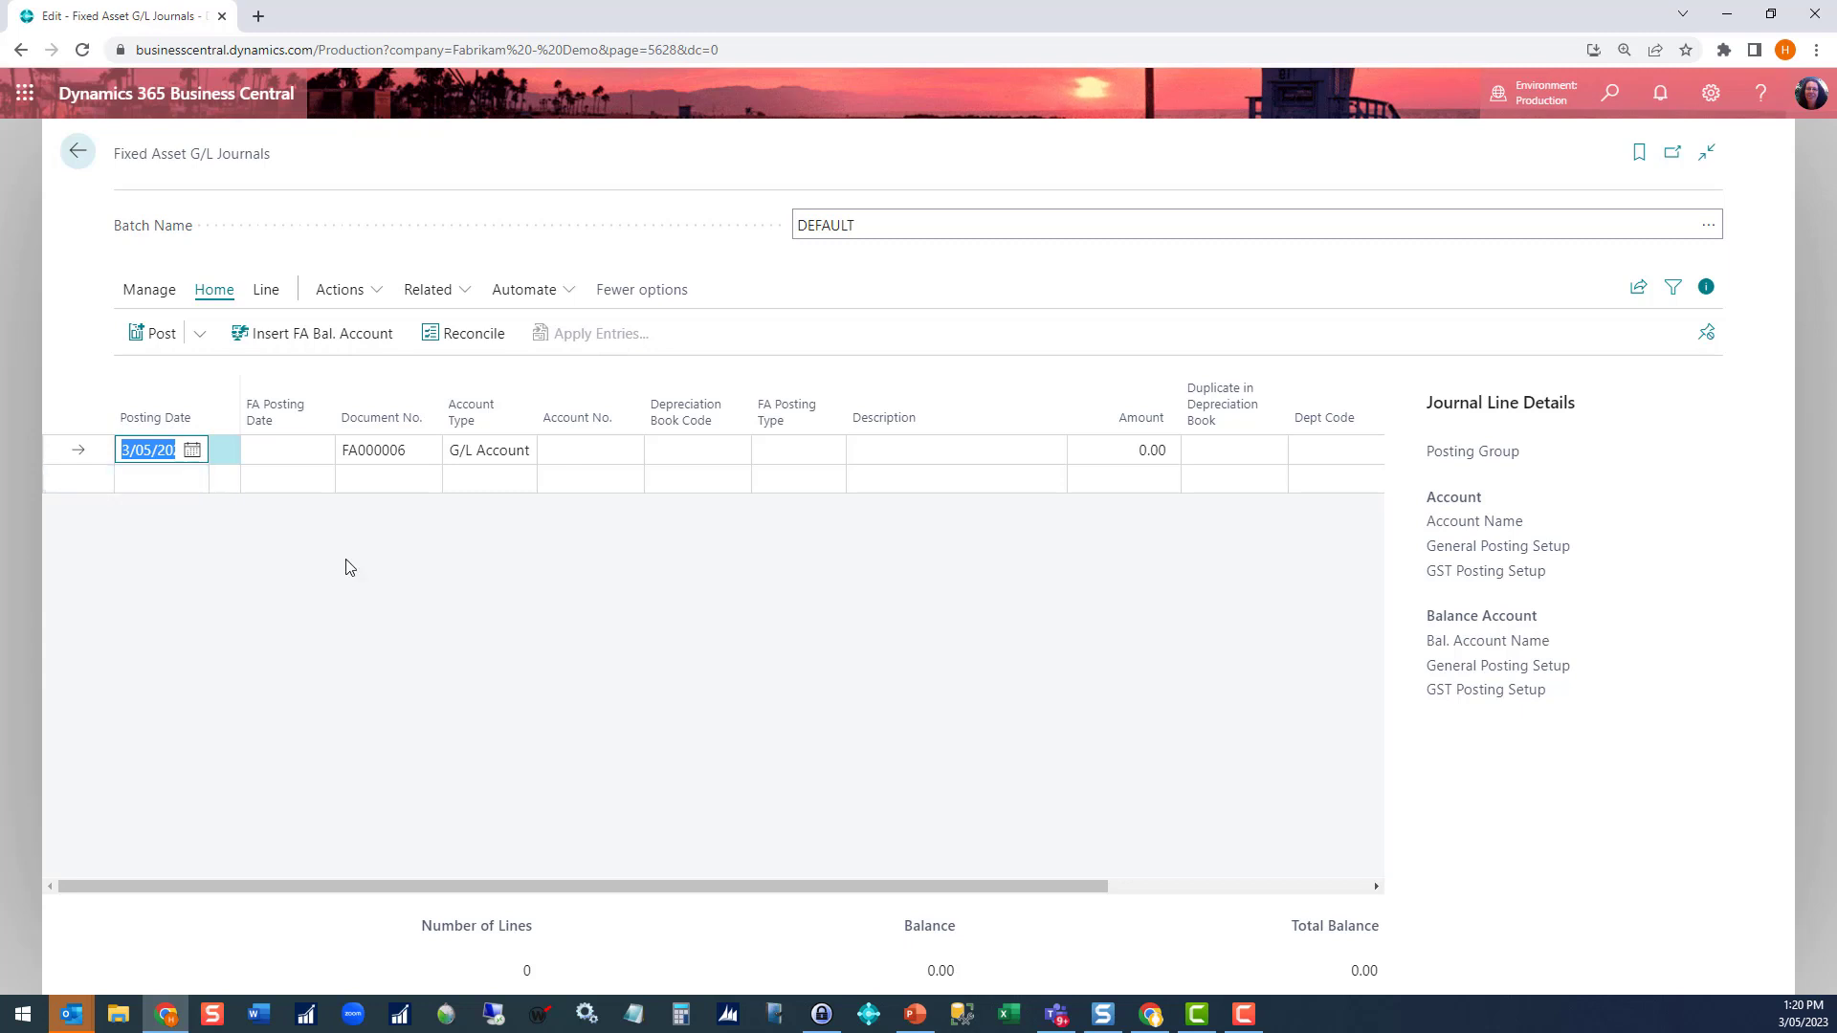
Set Posting Date and FA Posting Date to 1/05/2023 on the FA000006 journal line.
click(1709, 288)
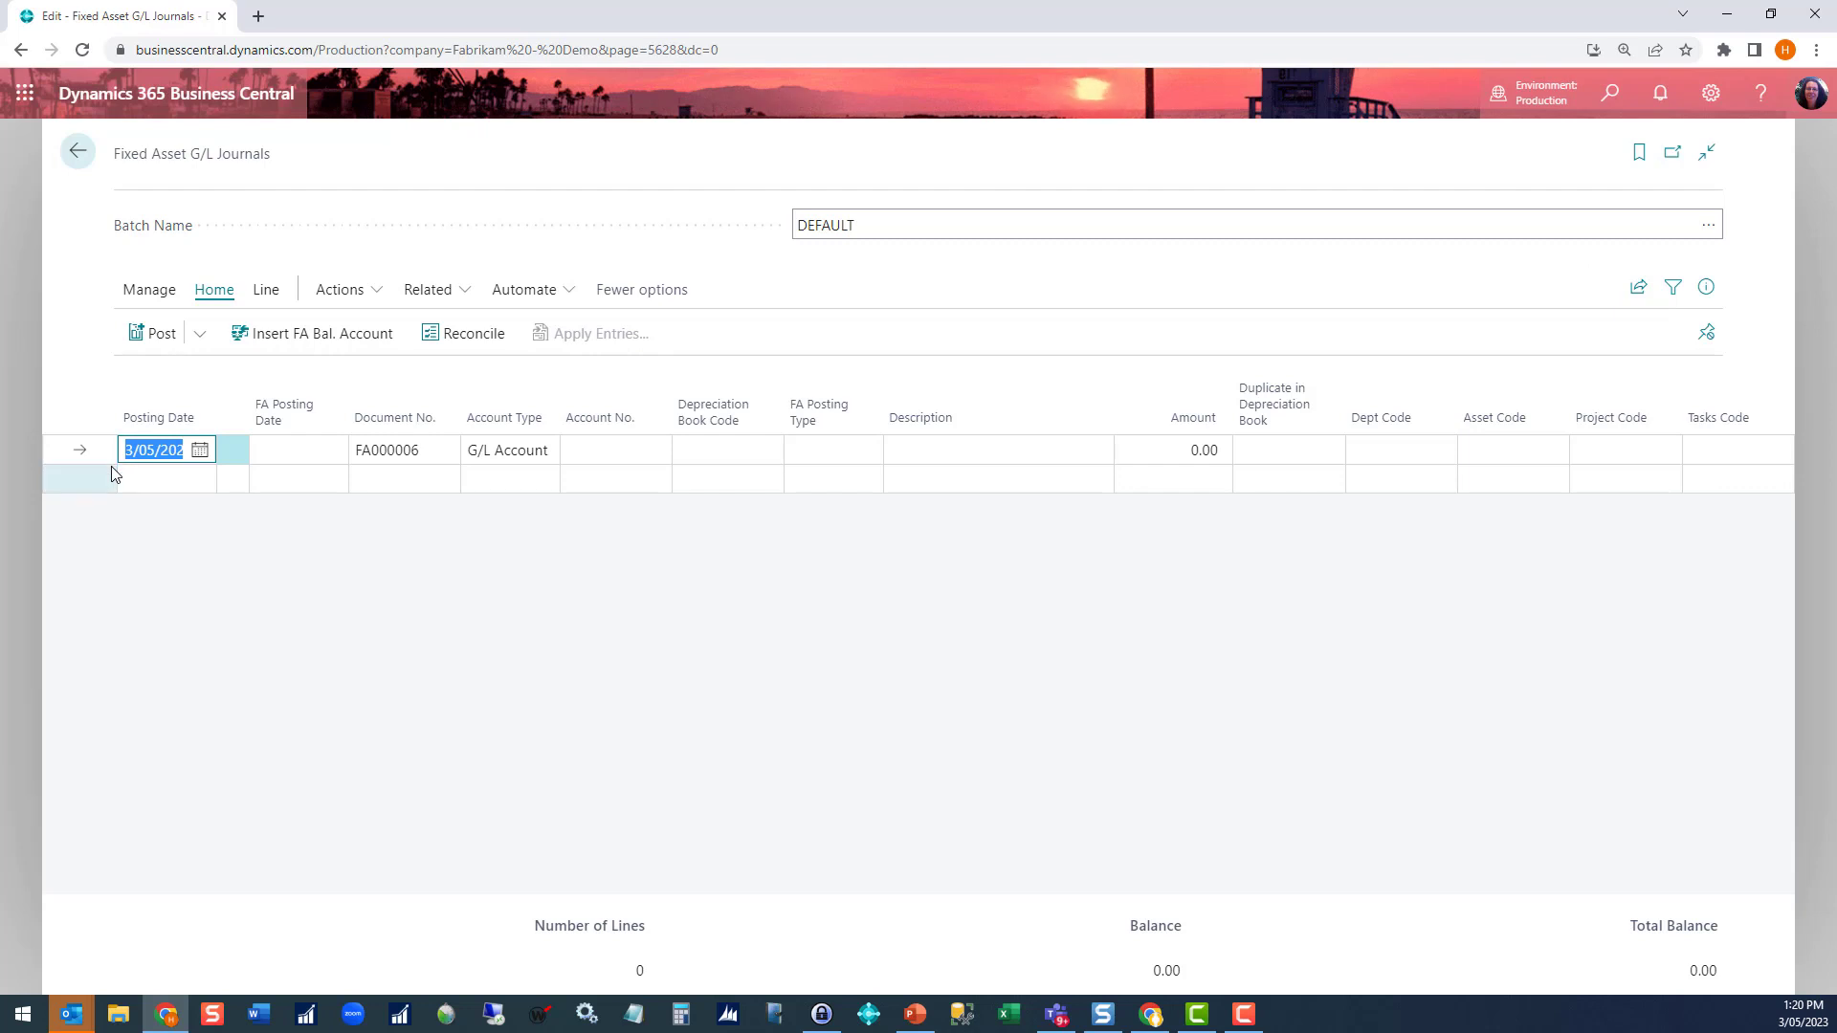
text(01052023)
key(Tab)
text(0)
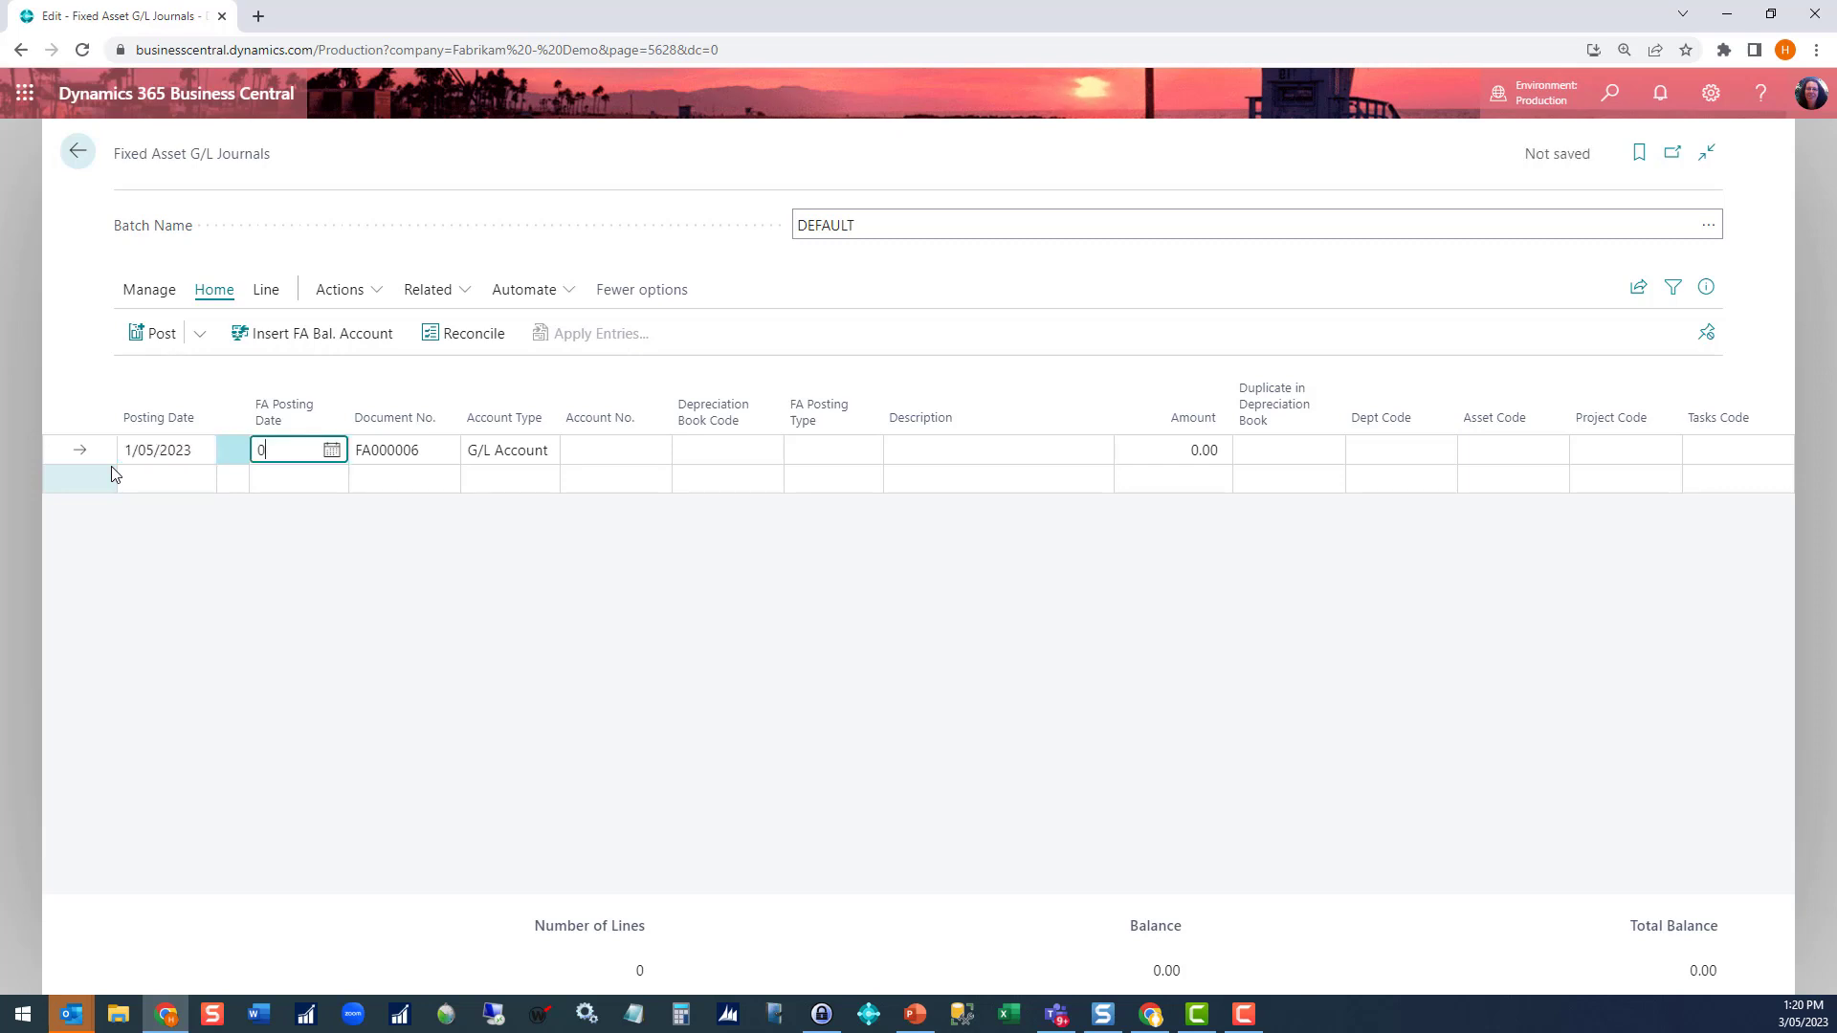
text(1052023)
key(Tab)
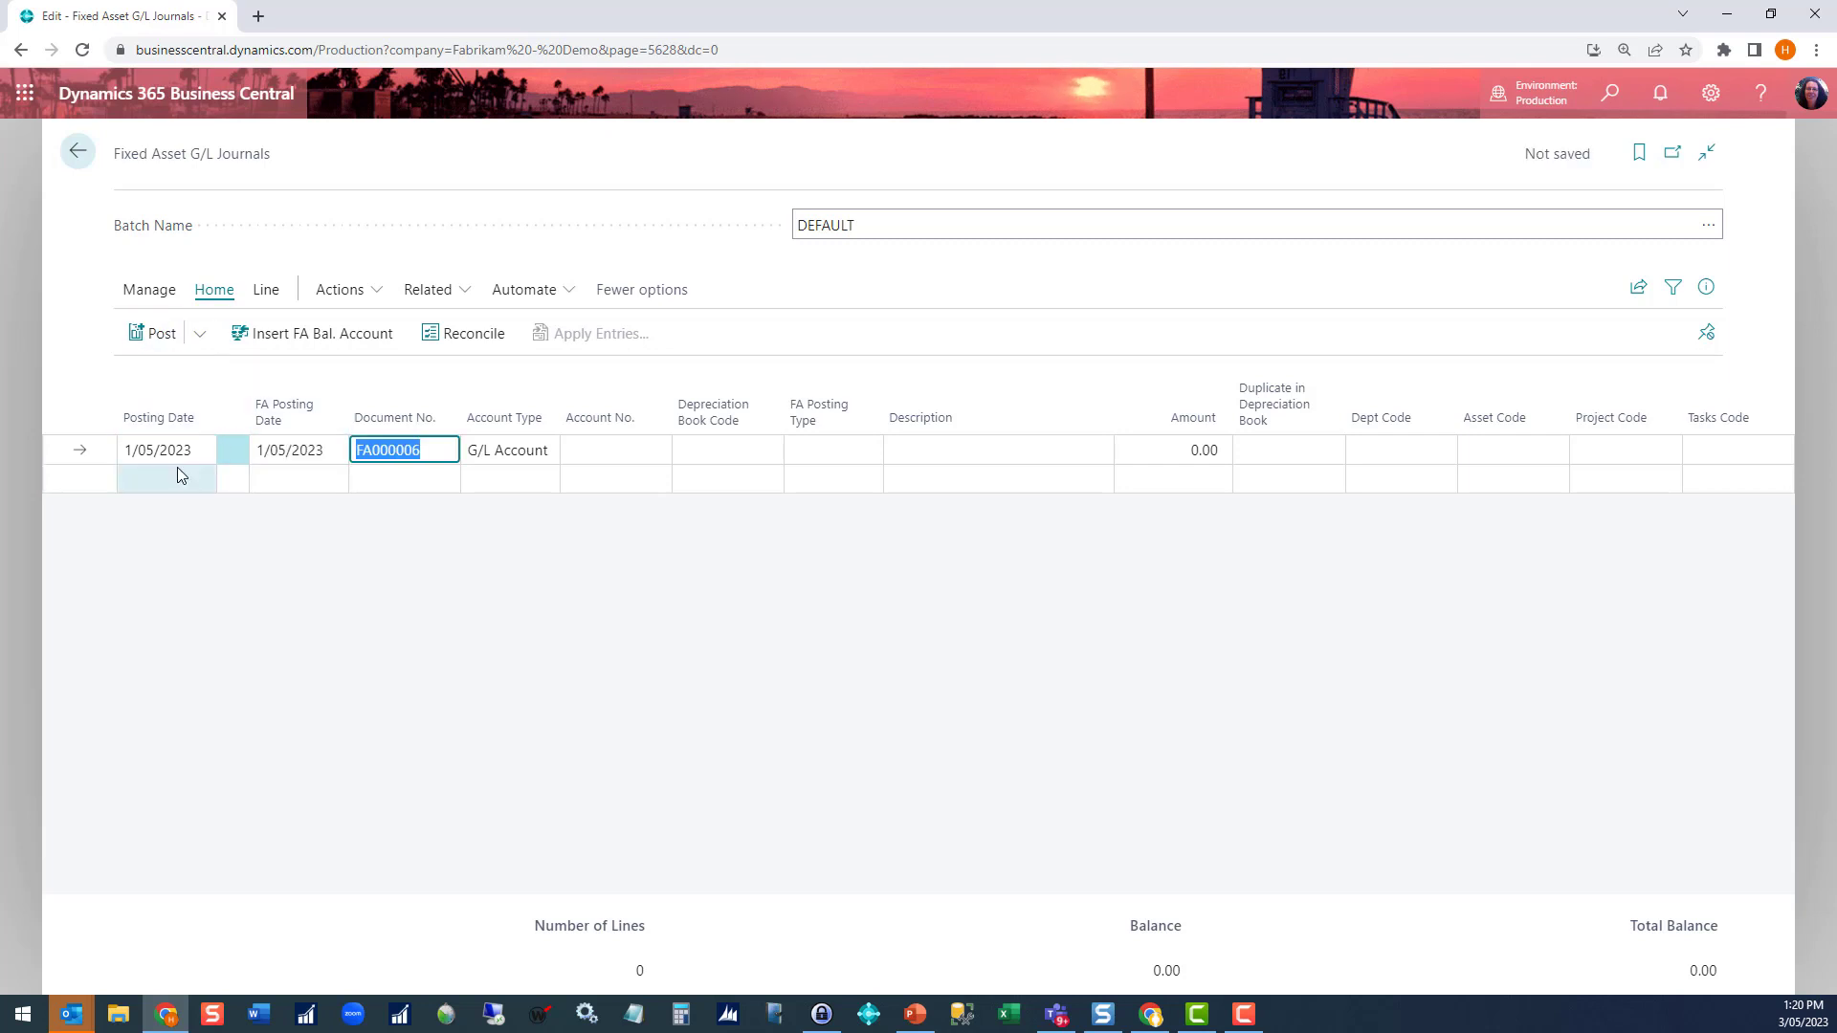
mouse_move(202, 430)
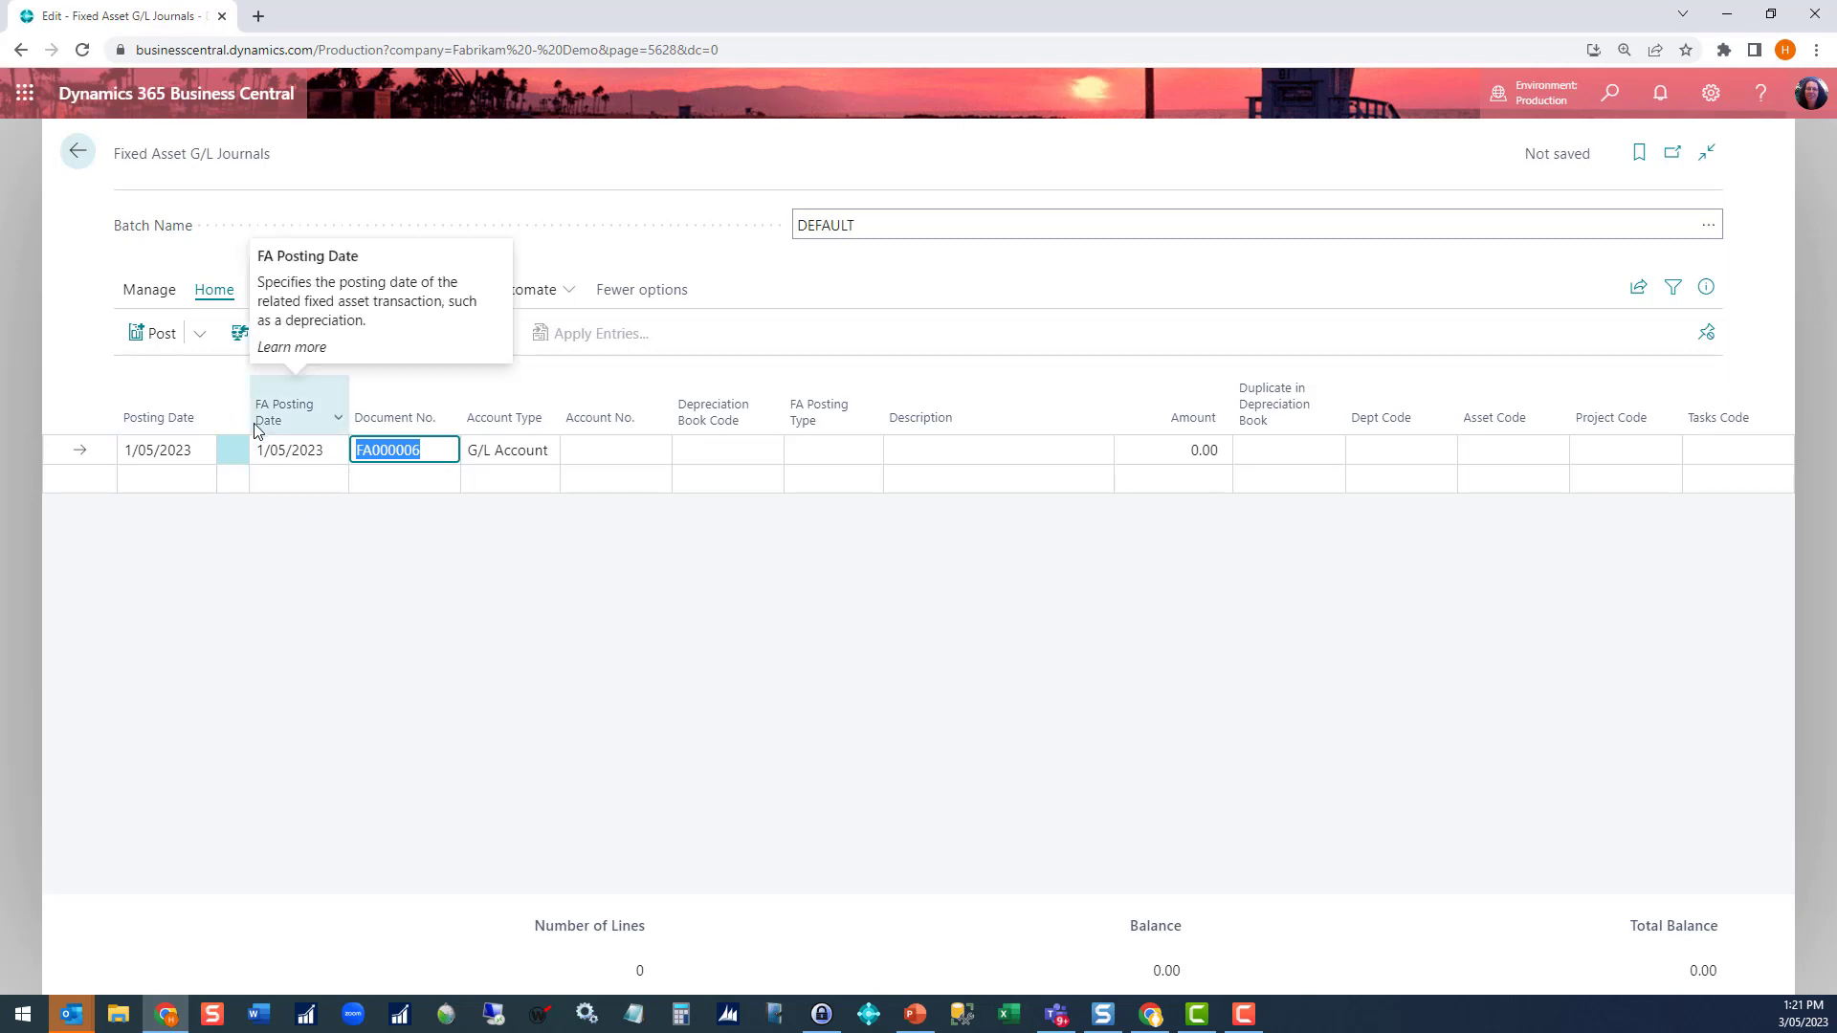
Make the line post to fixed asset A000008 Motor Vehicle.
key(Tab)
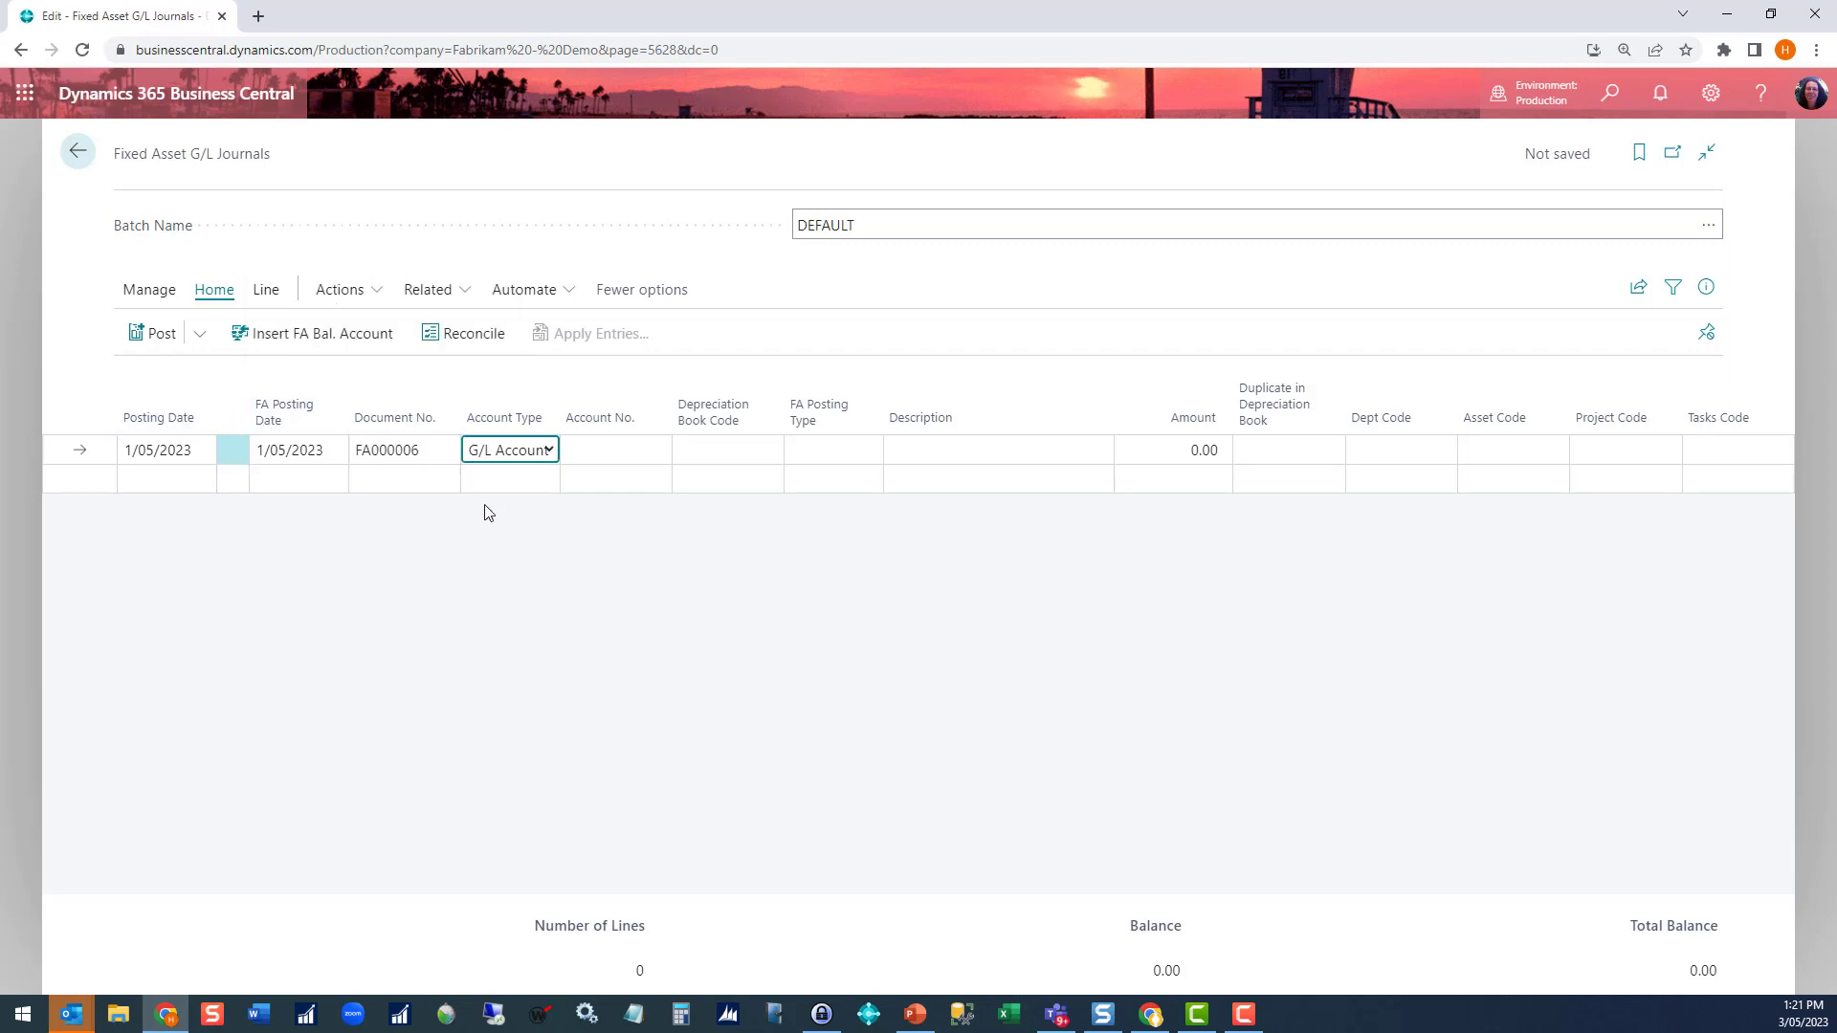
click(548, 456)
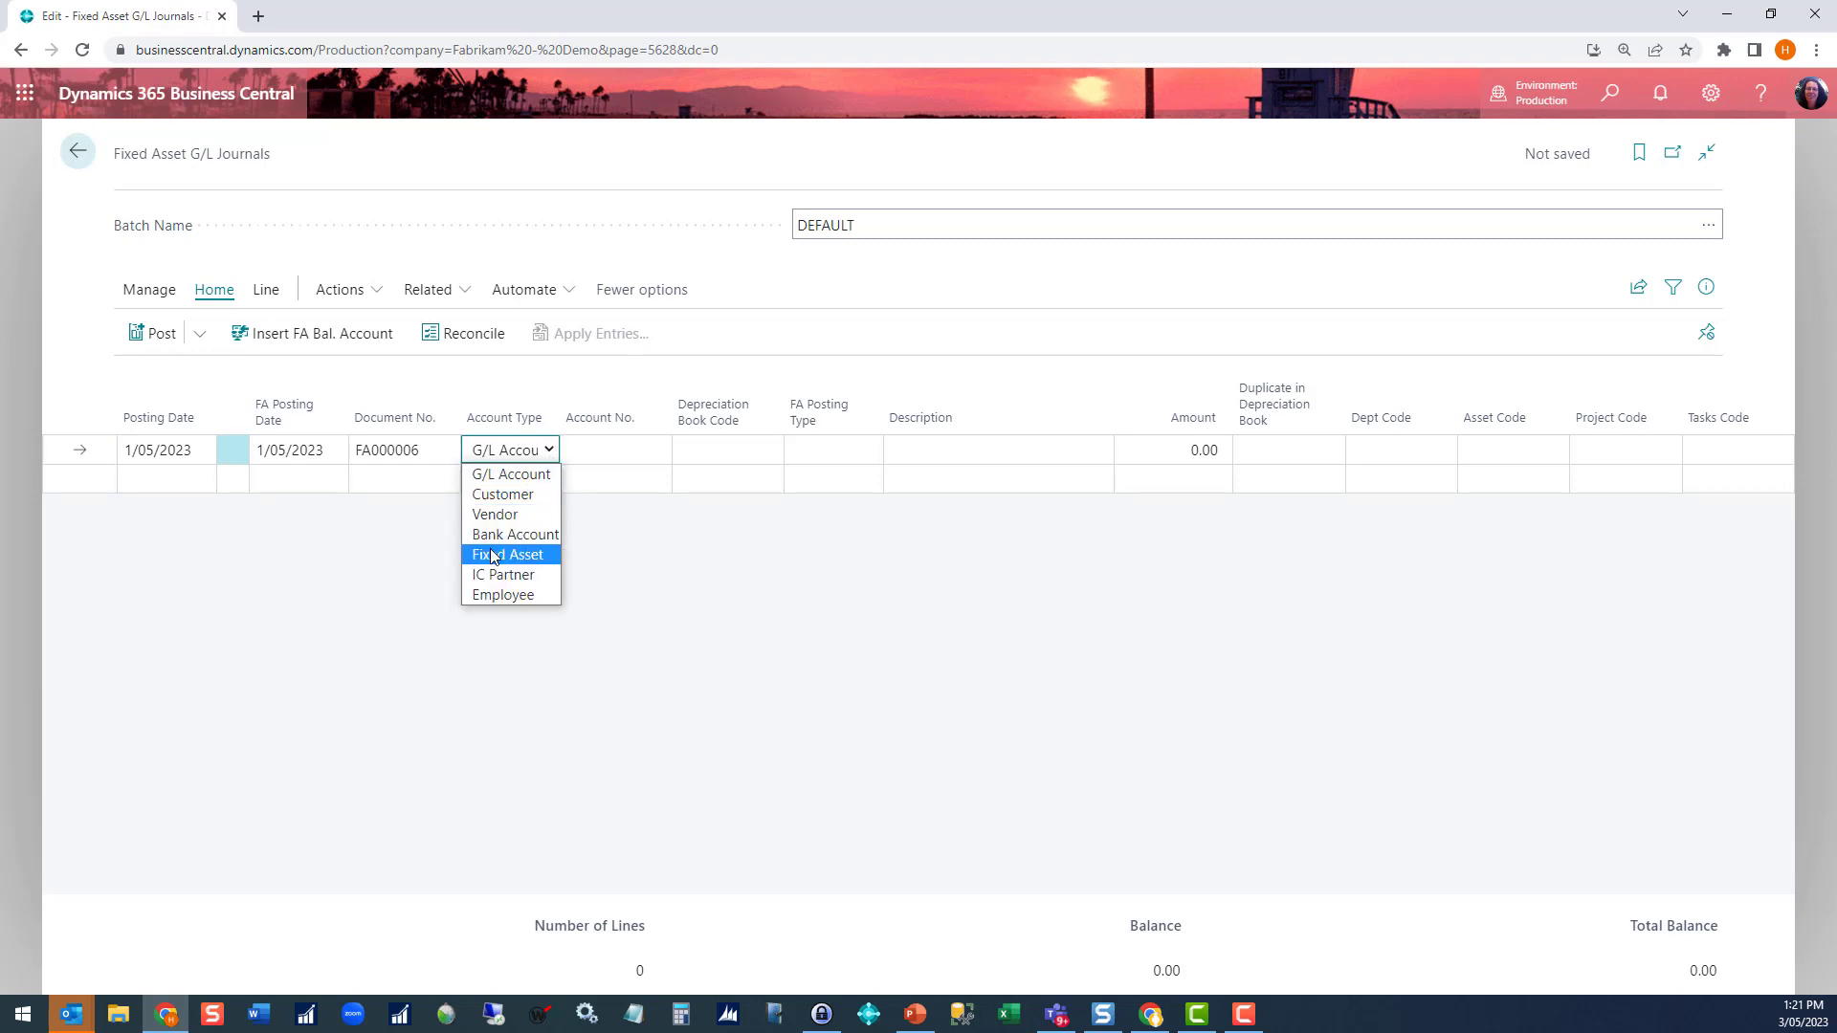
click(496, 557)
key(Tab)
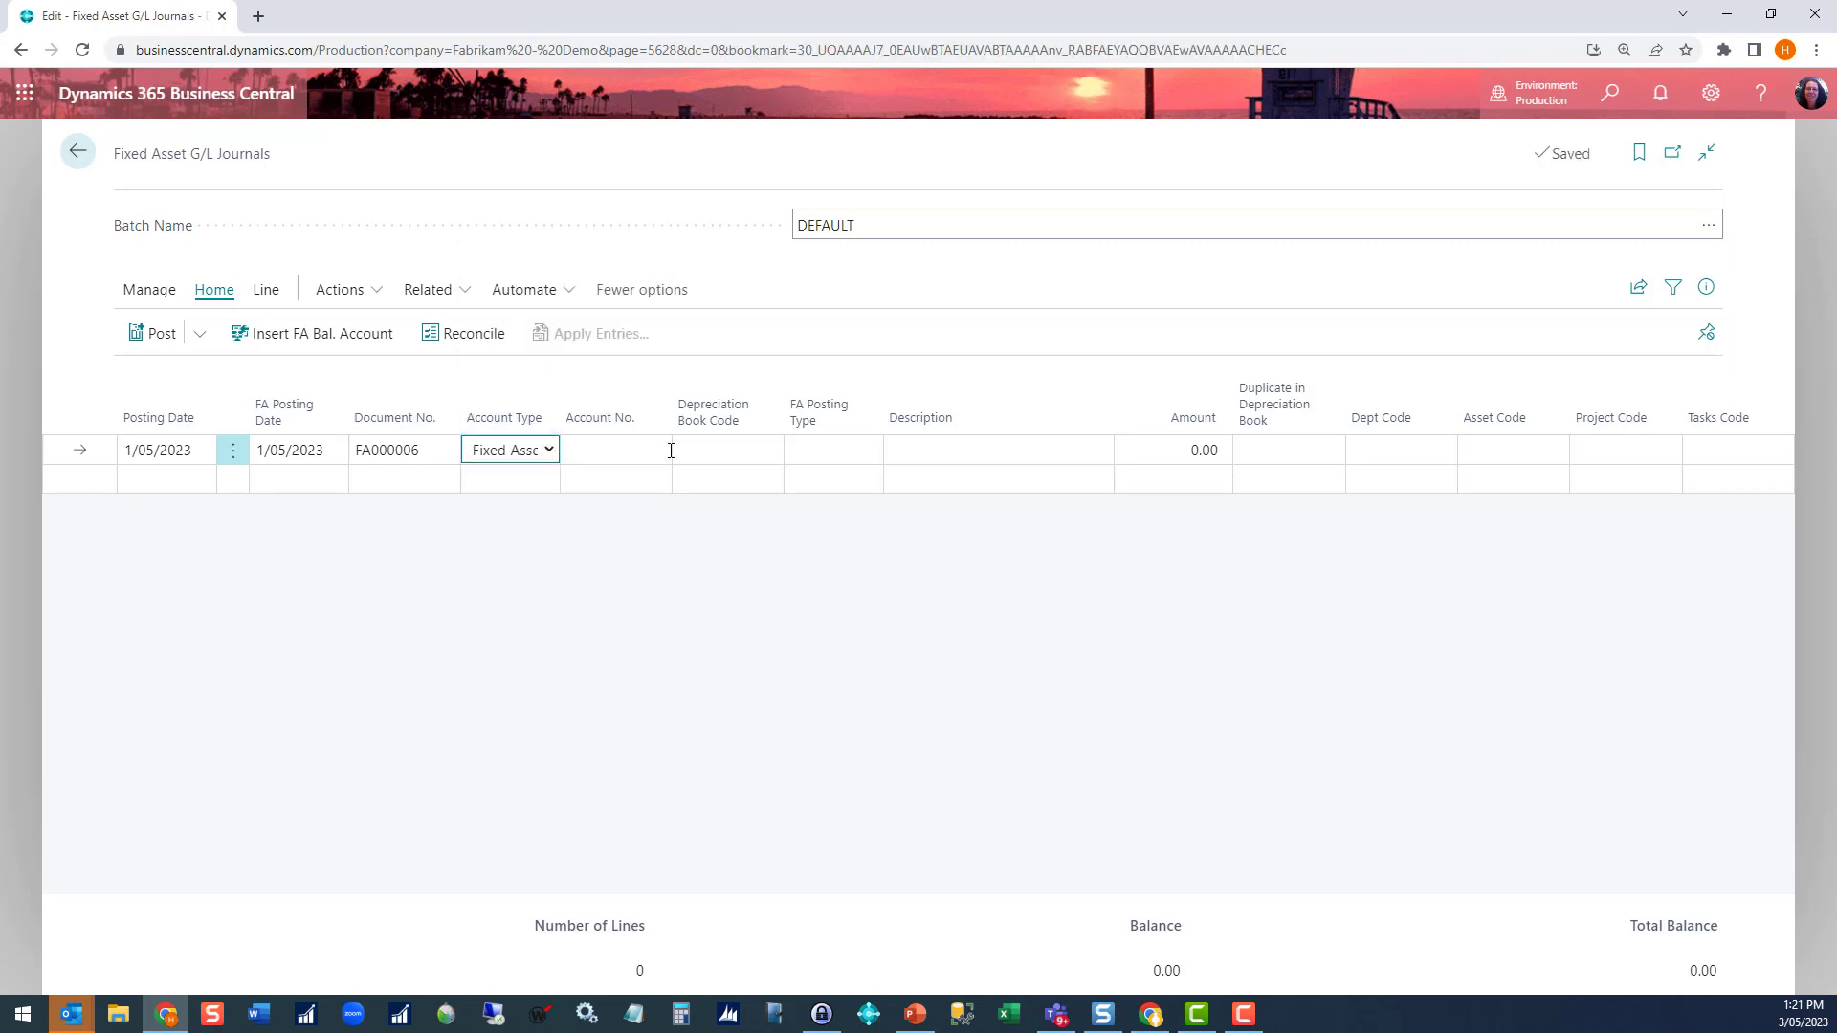
scroll(682, 574, down, 3)
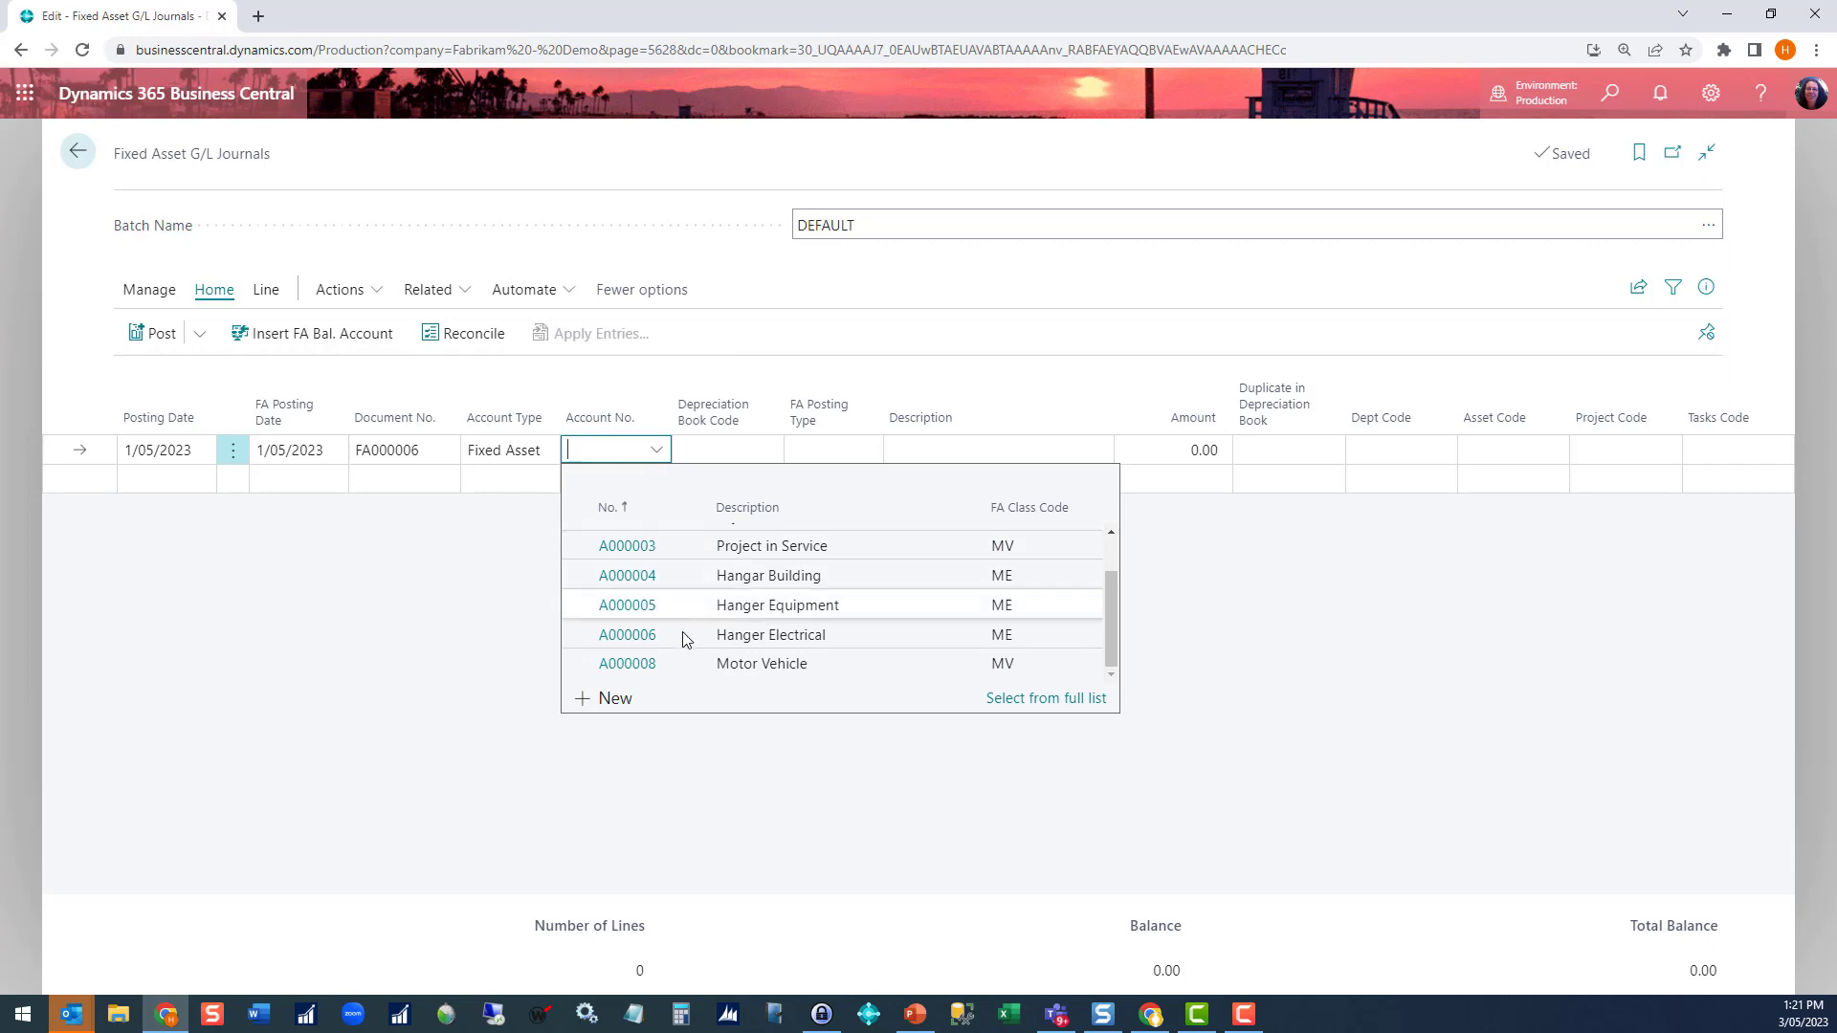
click(651, 663)
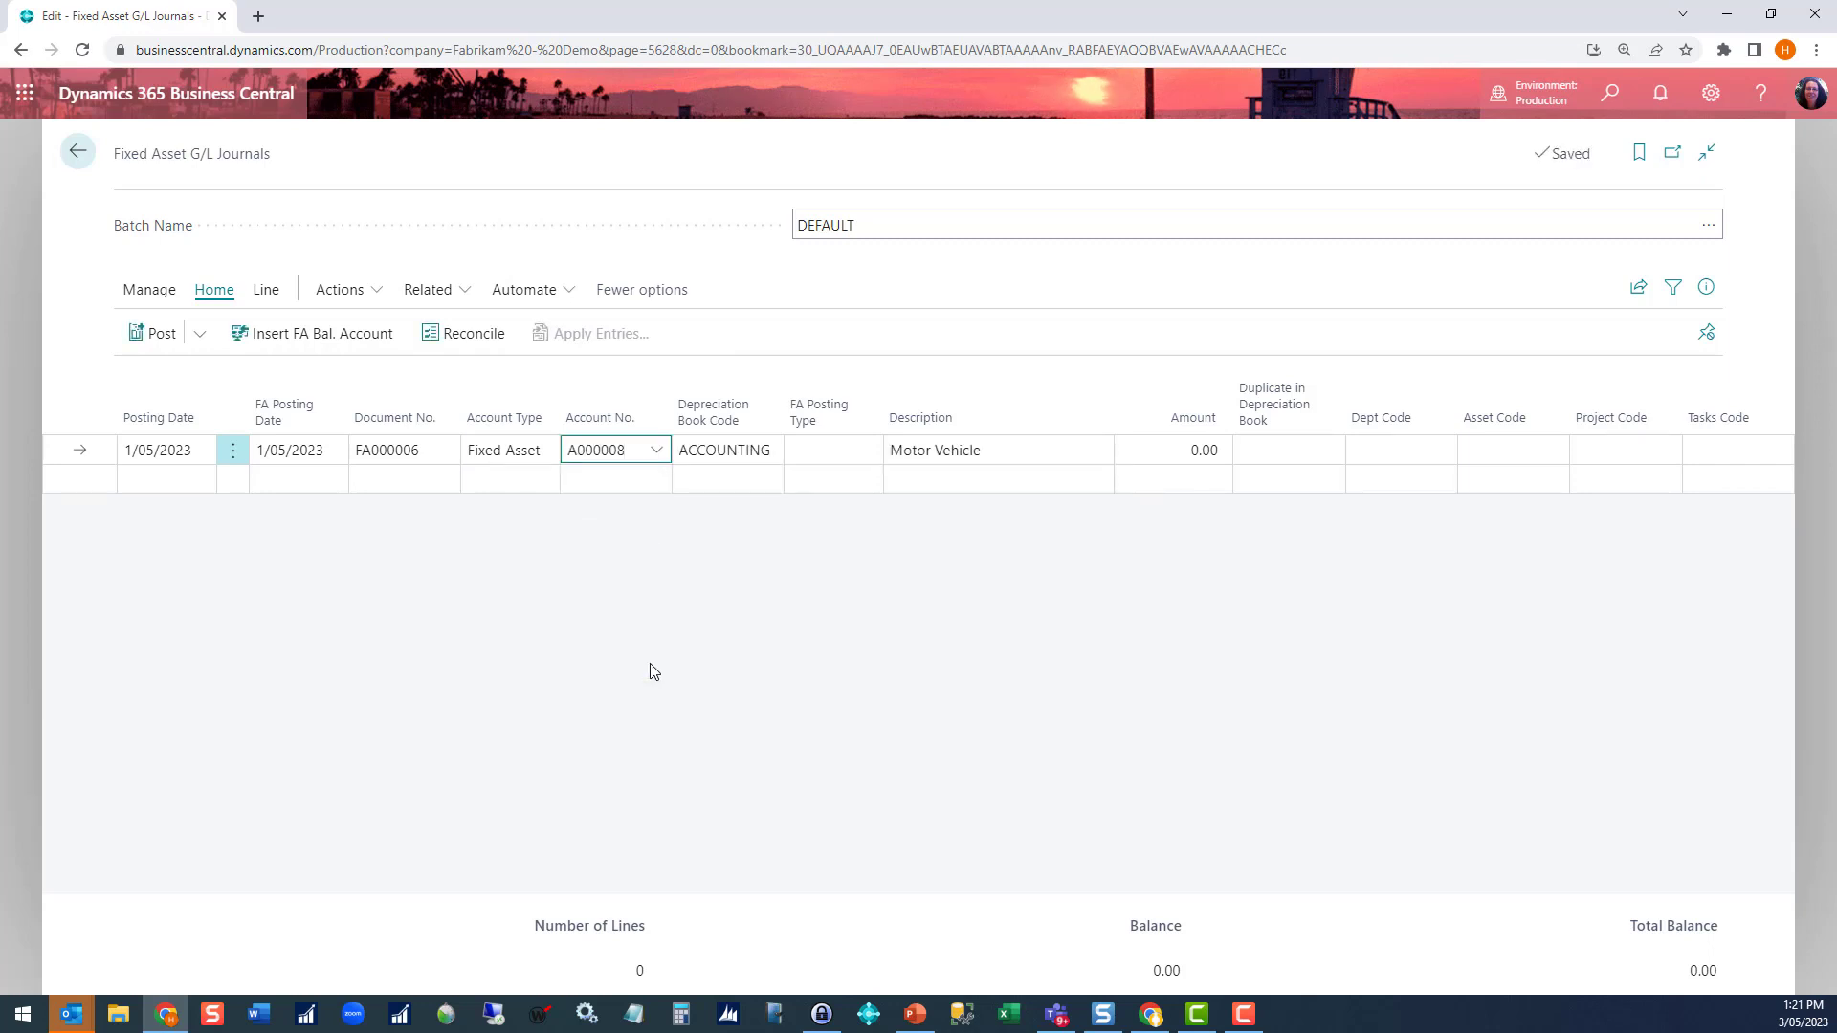
Keep the ACCOUNTING book and set Acquisition Cost with an amount of 15,000.00.
key(Tab)
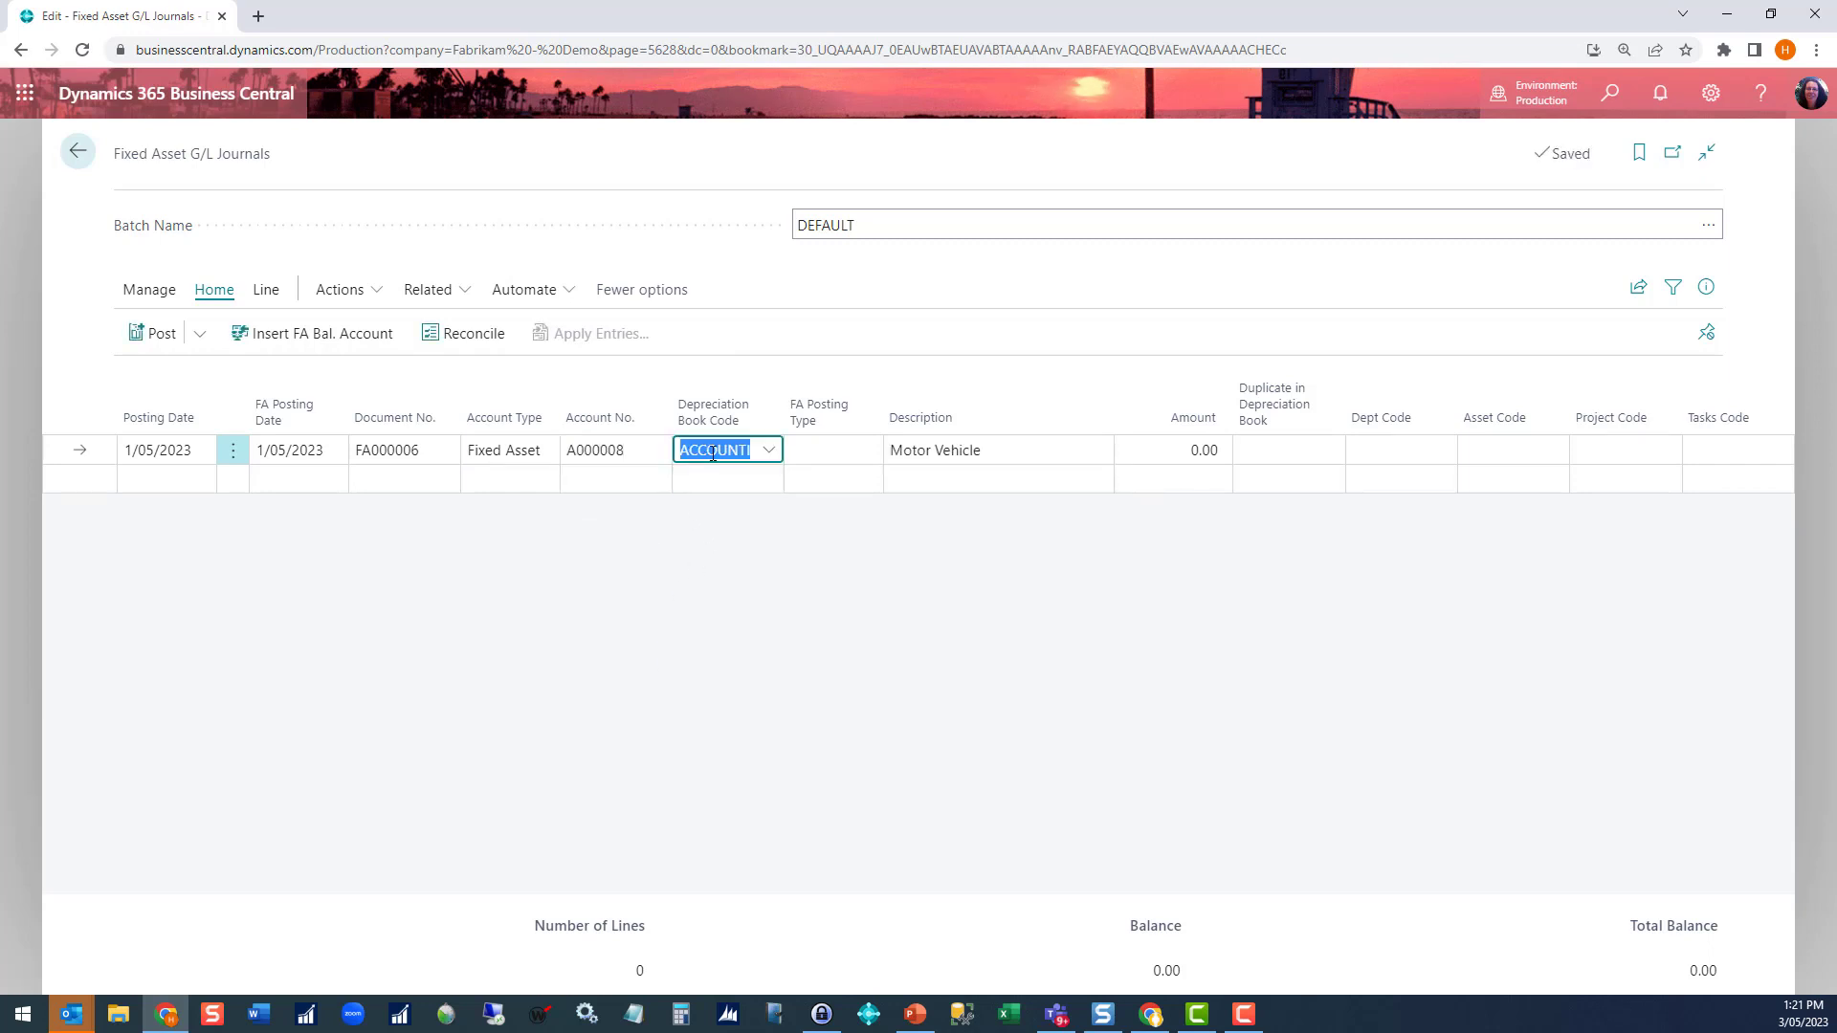
key(Tab)
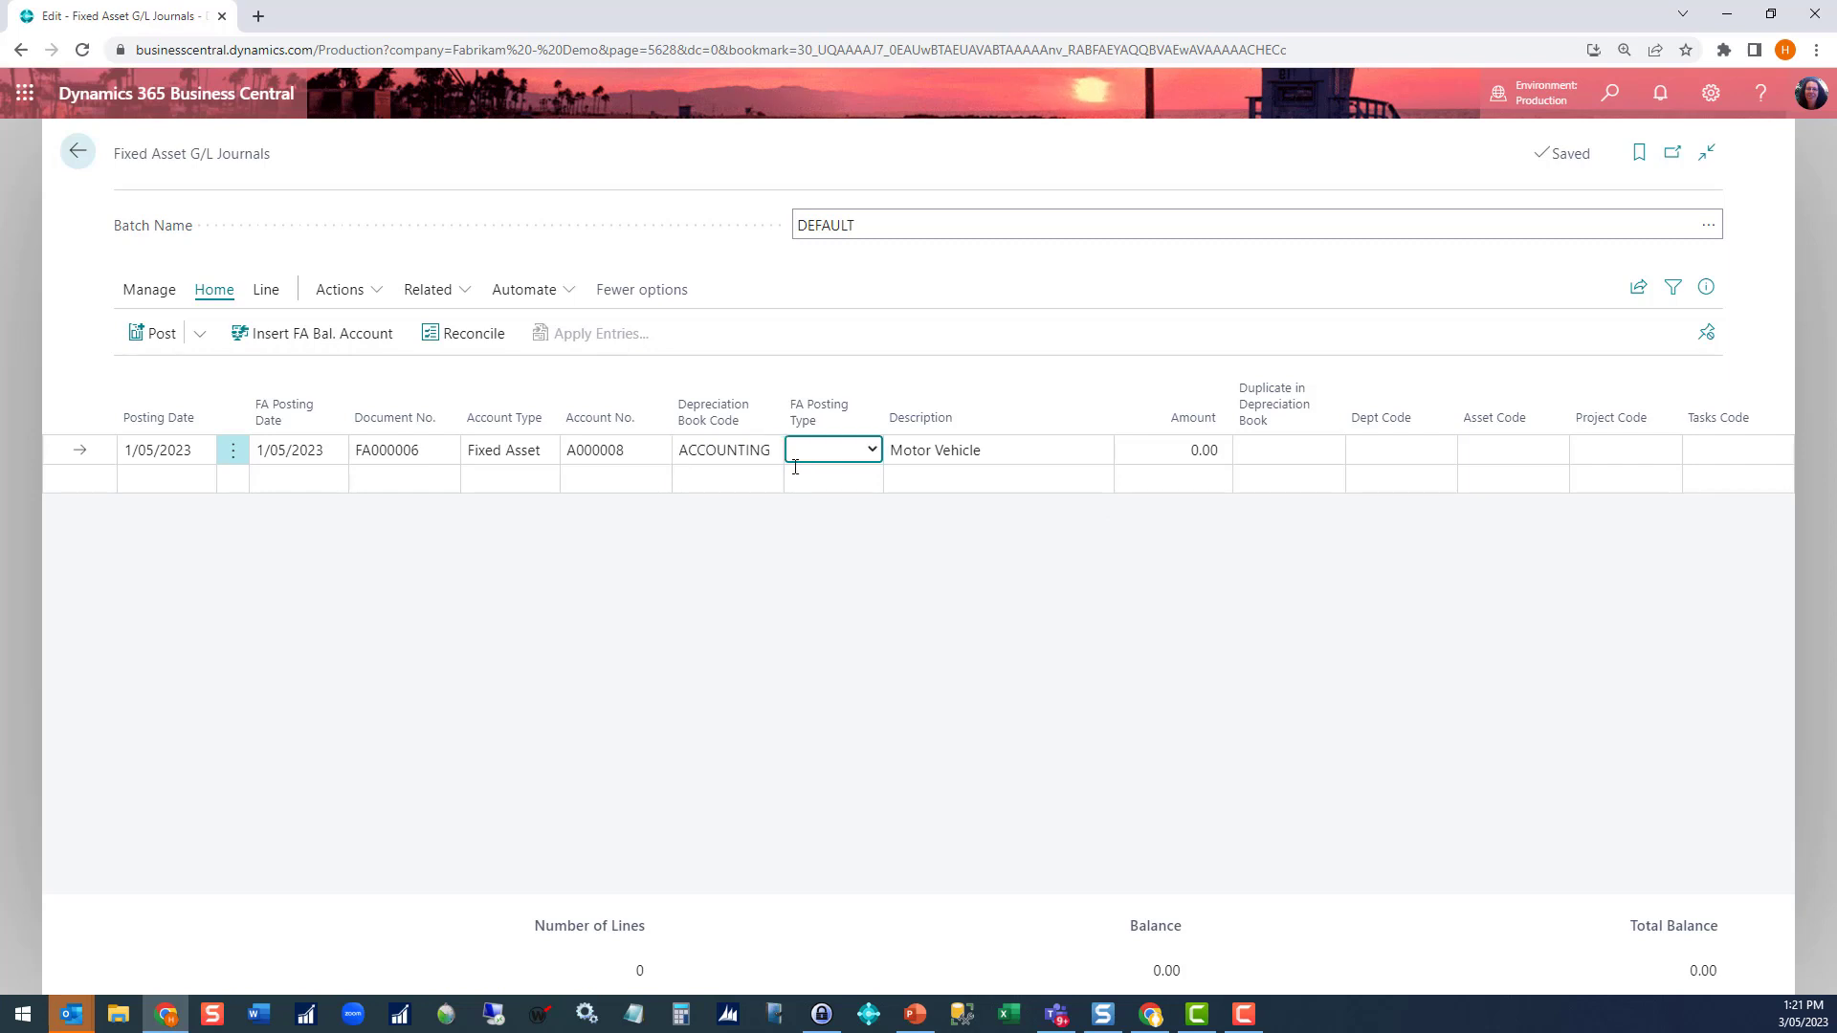
click(872, 452)
click(846, 500)
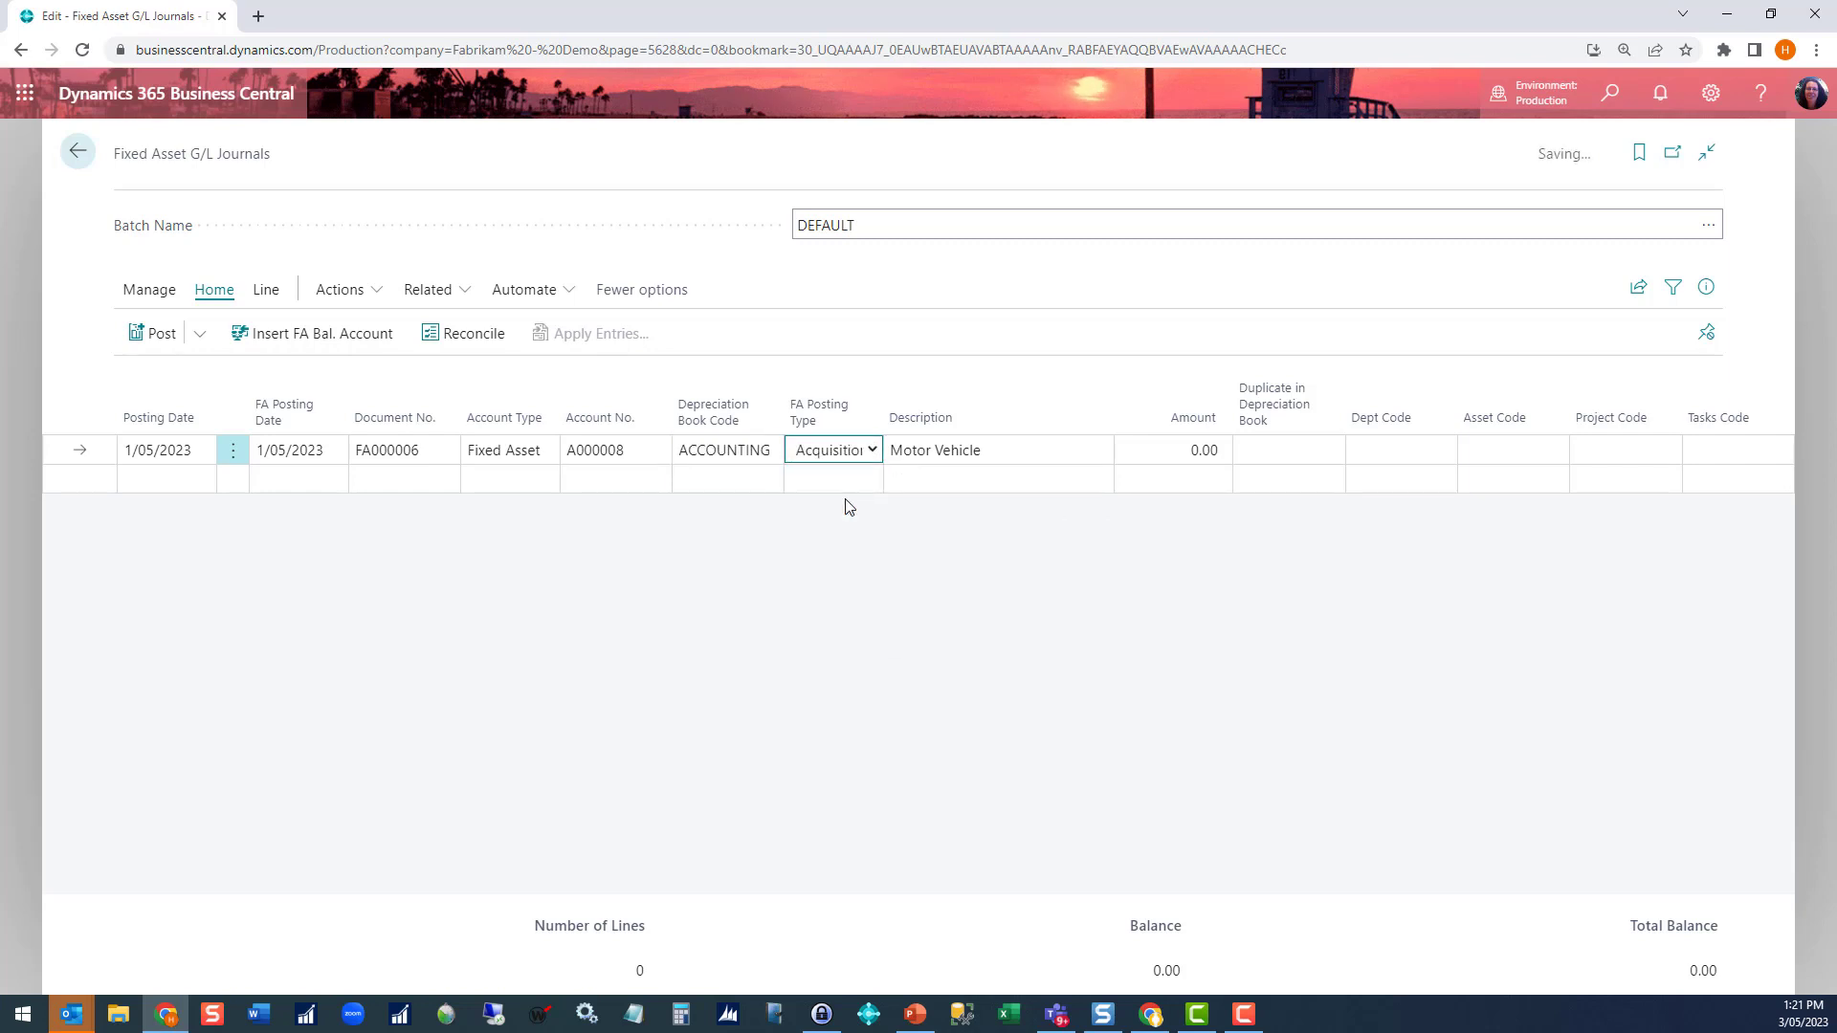
key(Tab)
key(Tab)
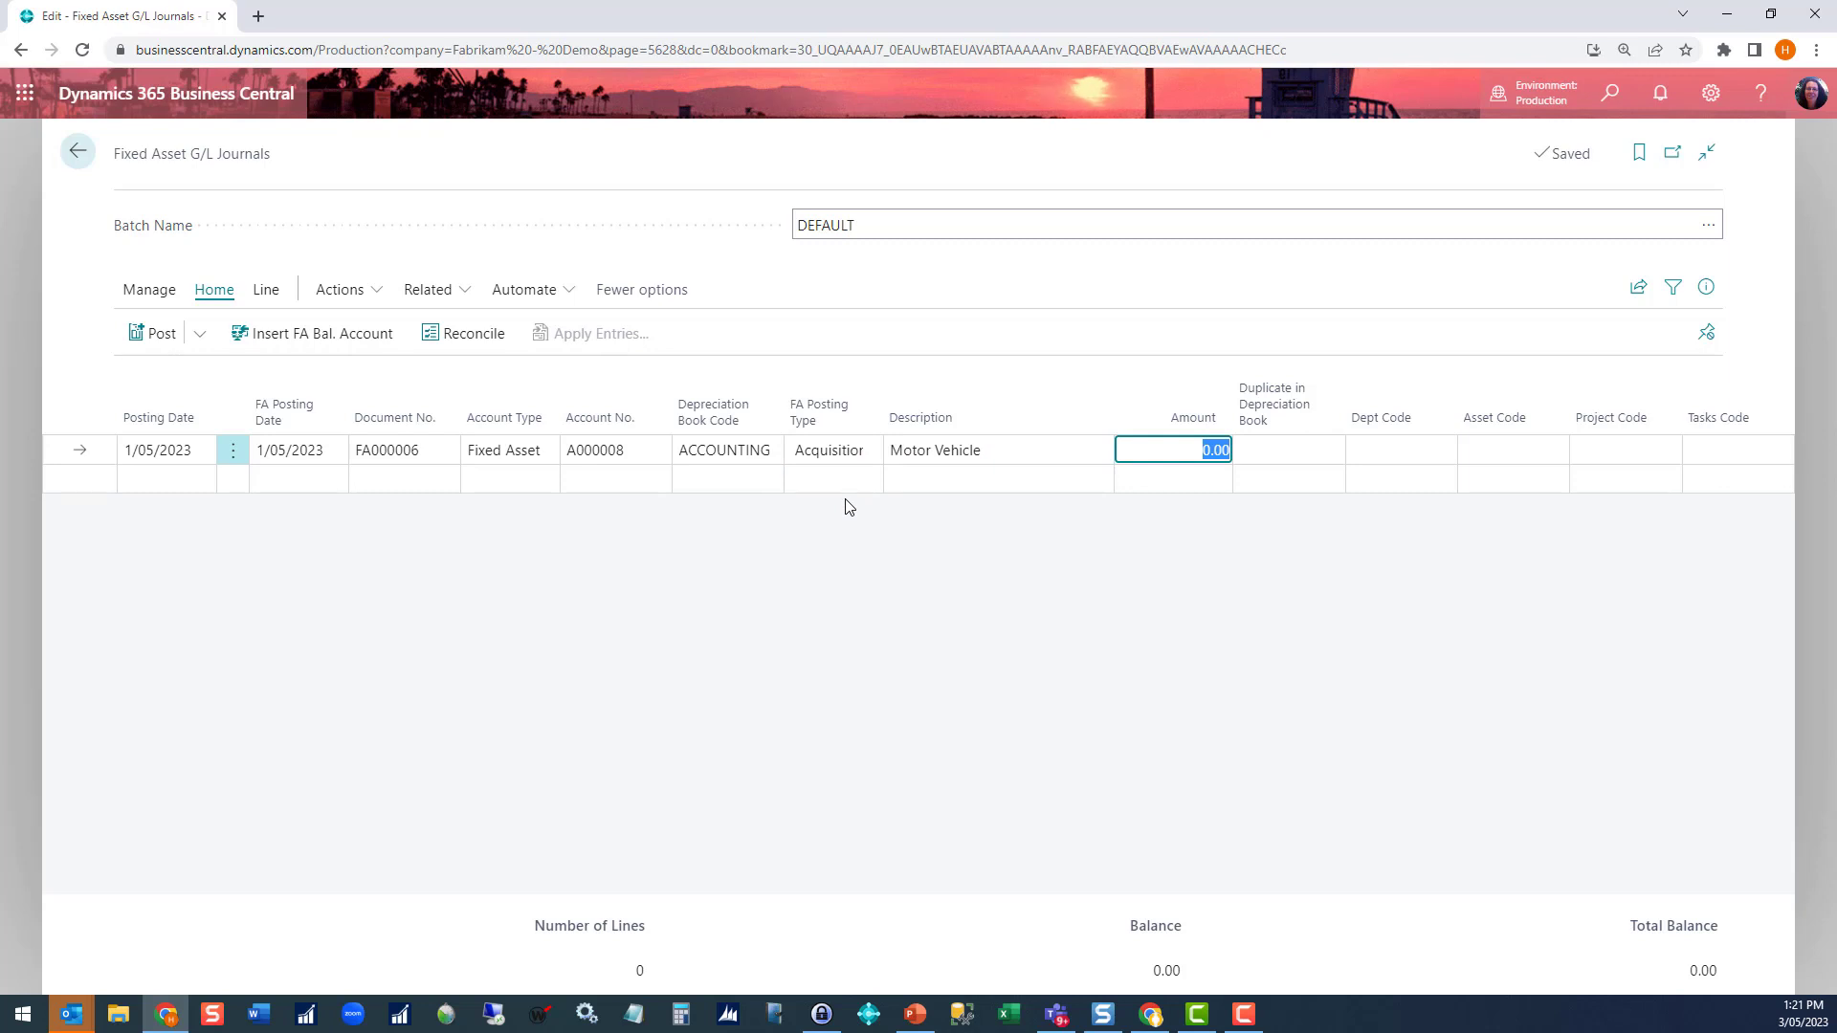
text(15000)
key(Tab)
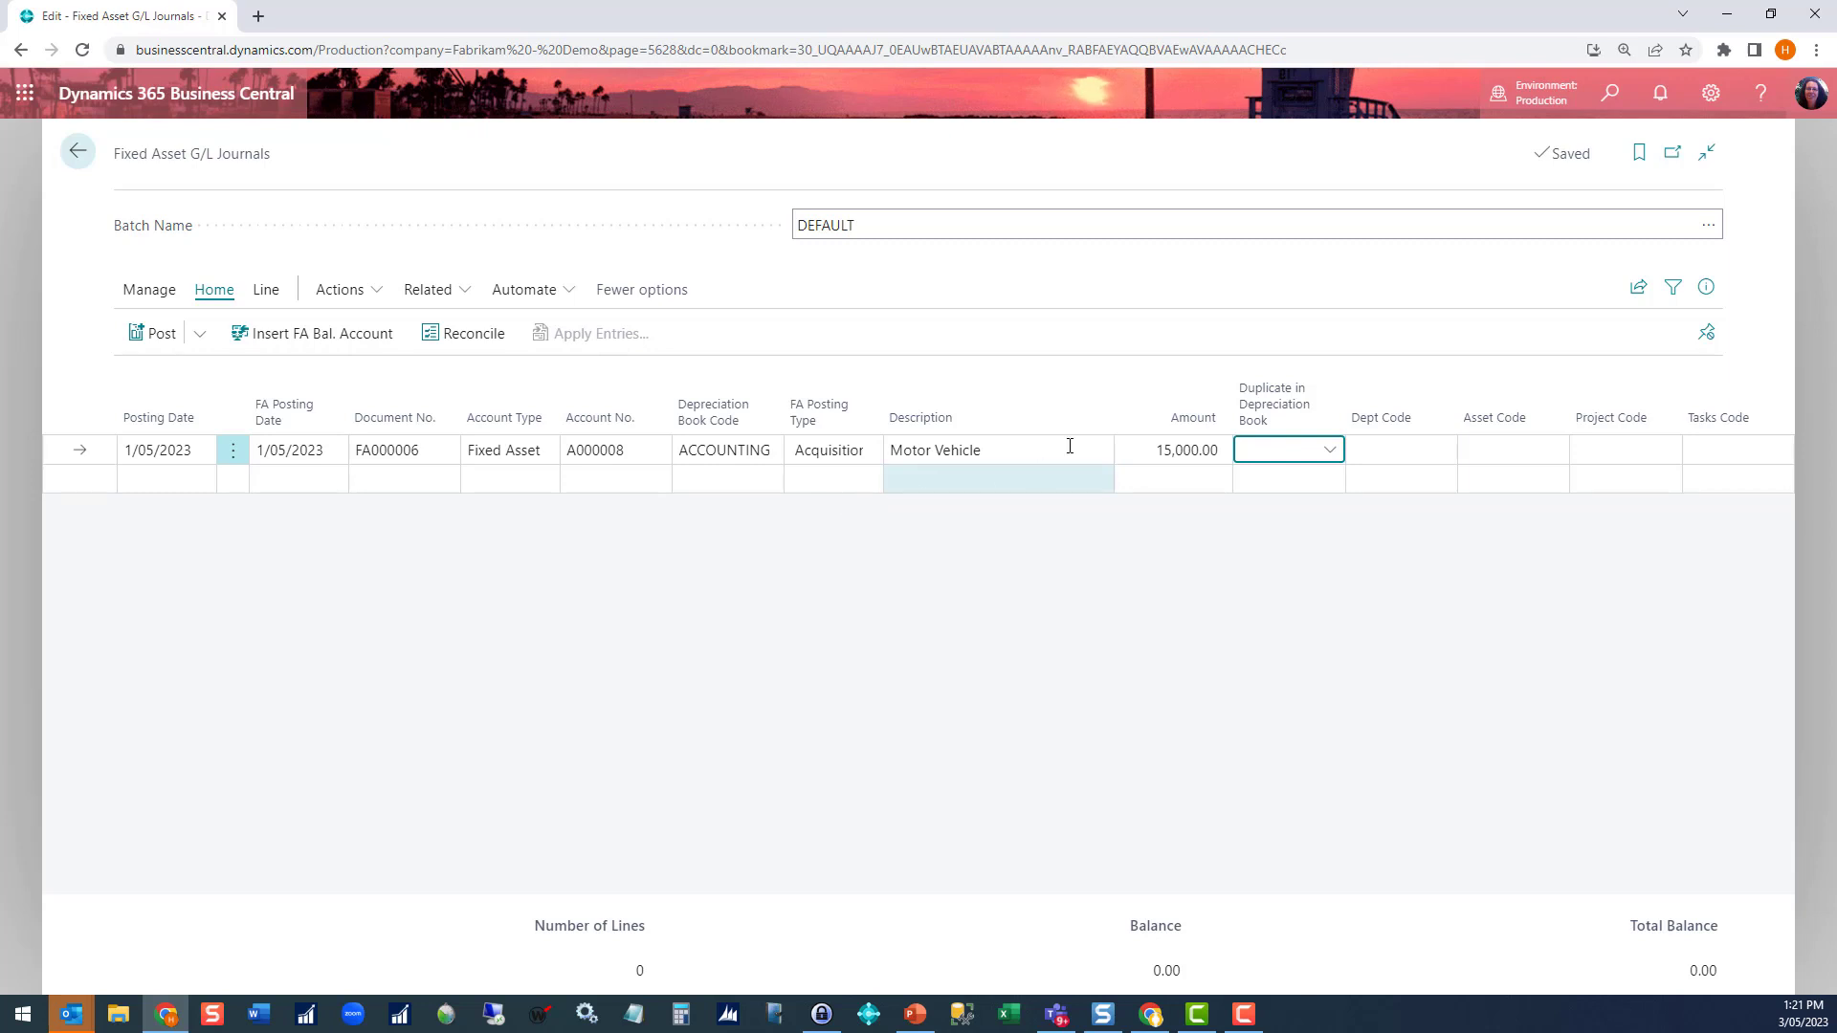
Duplicate the entry in the TAXATION book and set department code 200 Sales.
mouse_move(1317, 429)
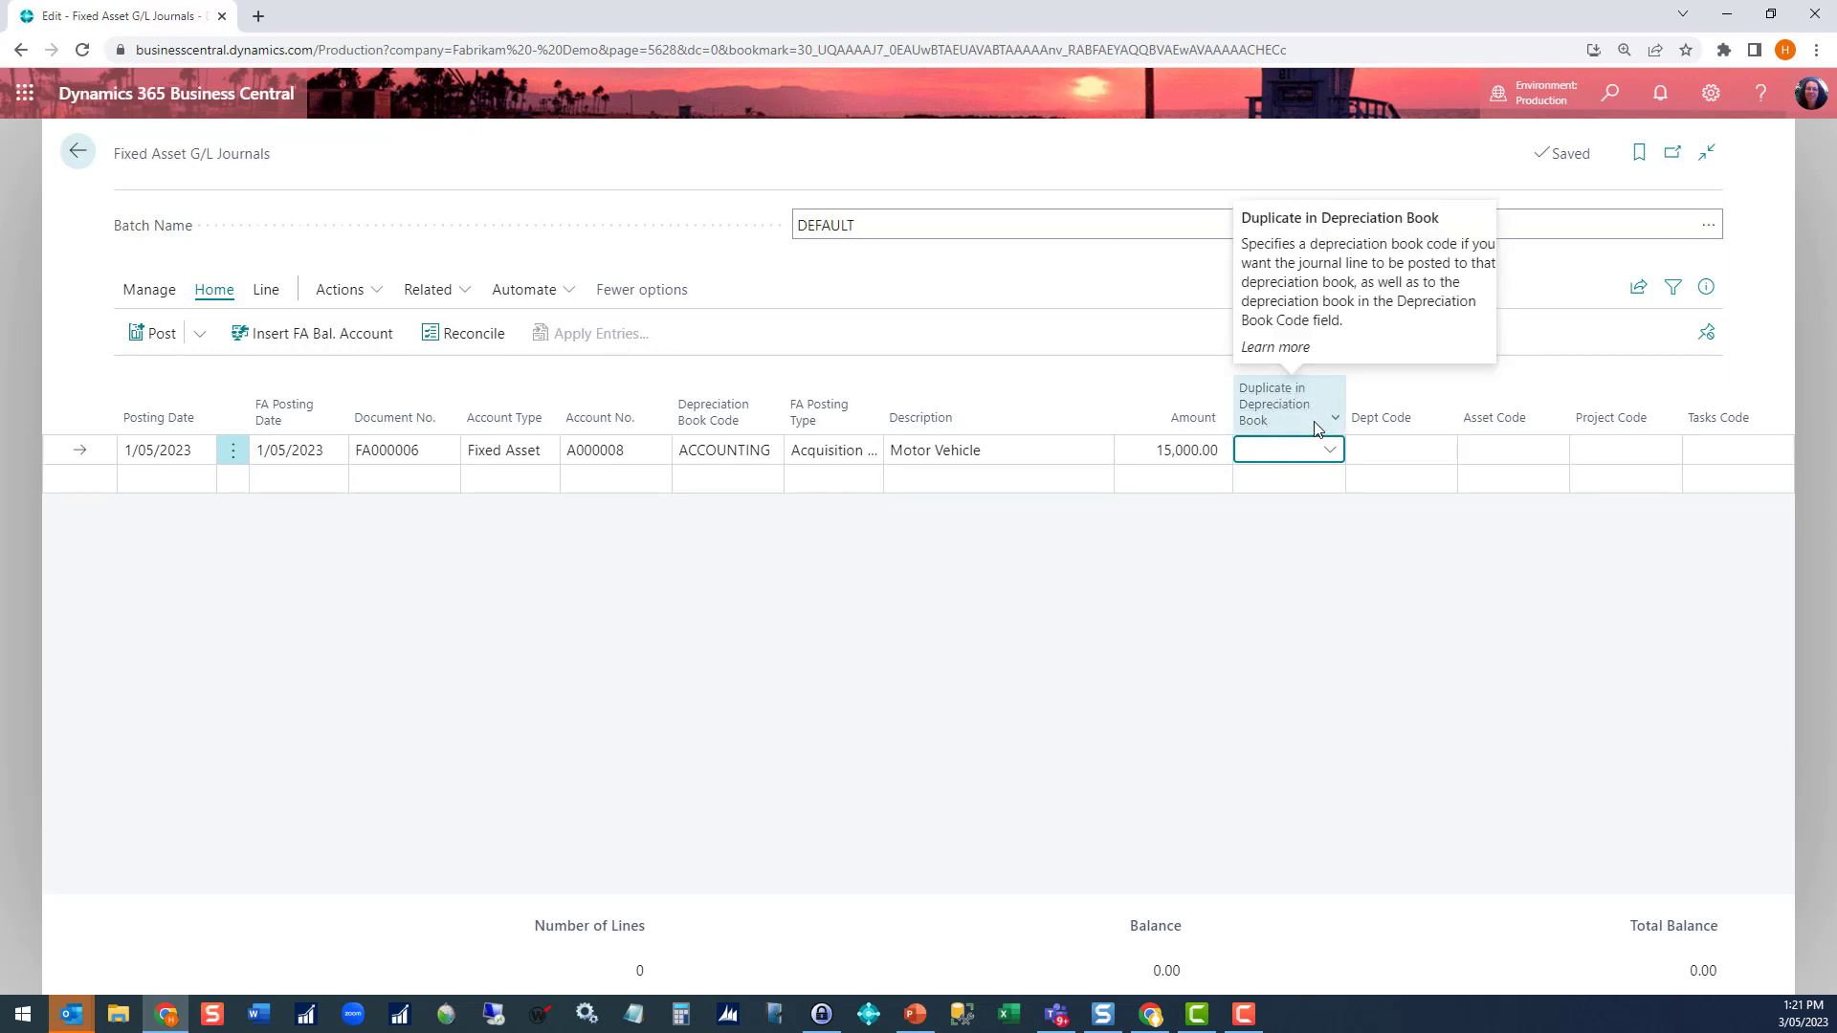
click(1336, 454)
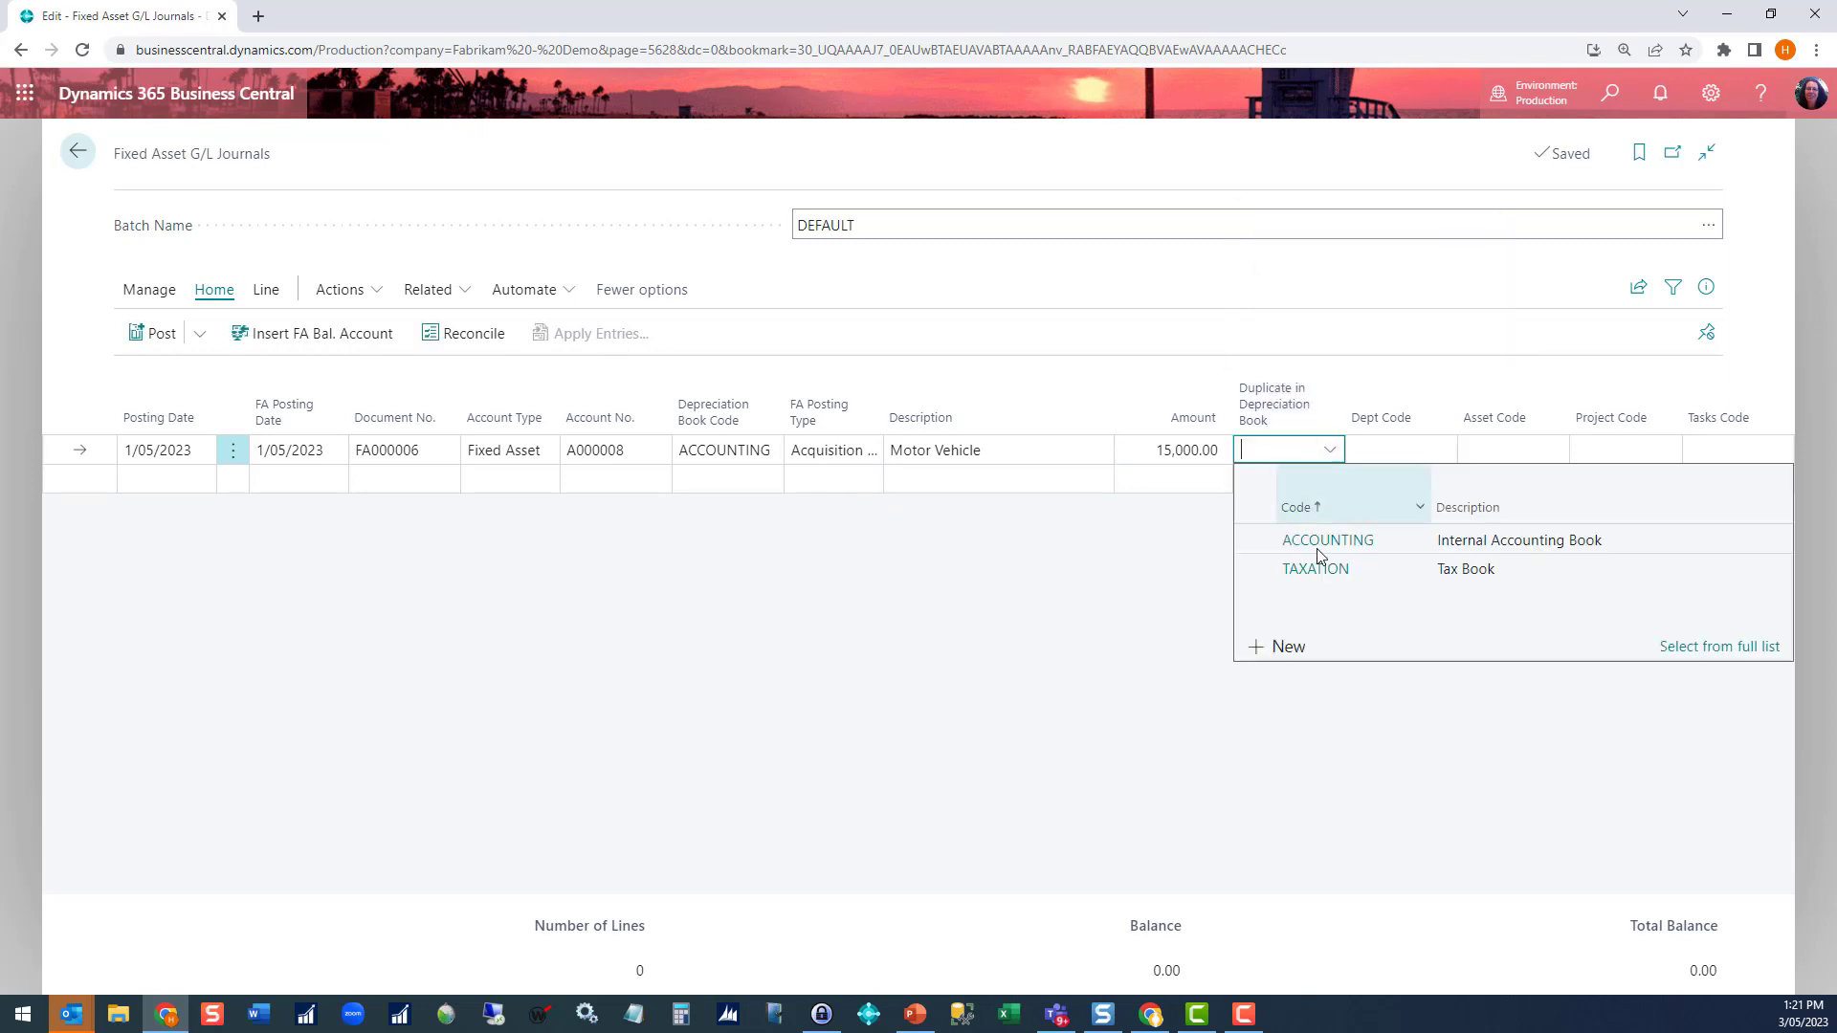
click(1322, 574)
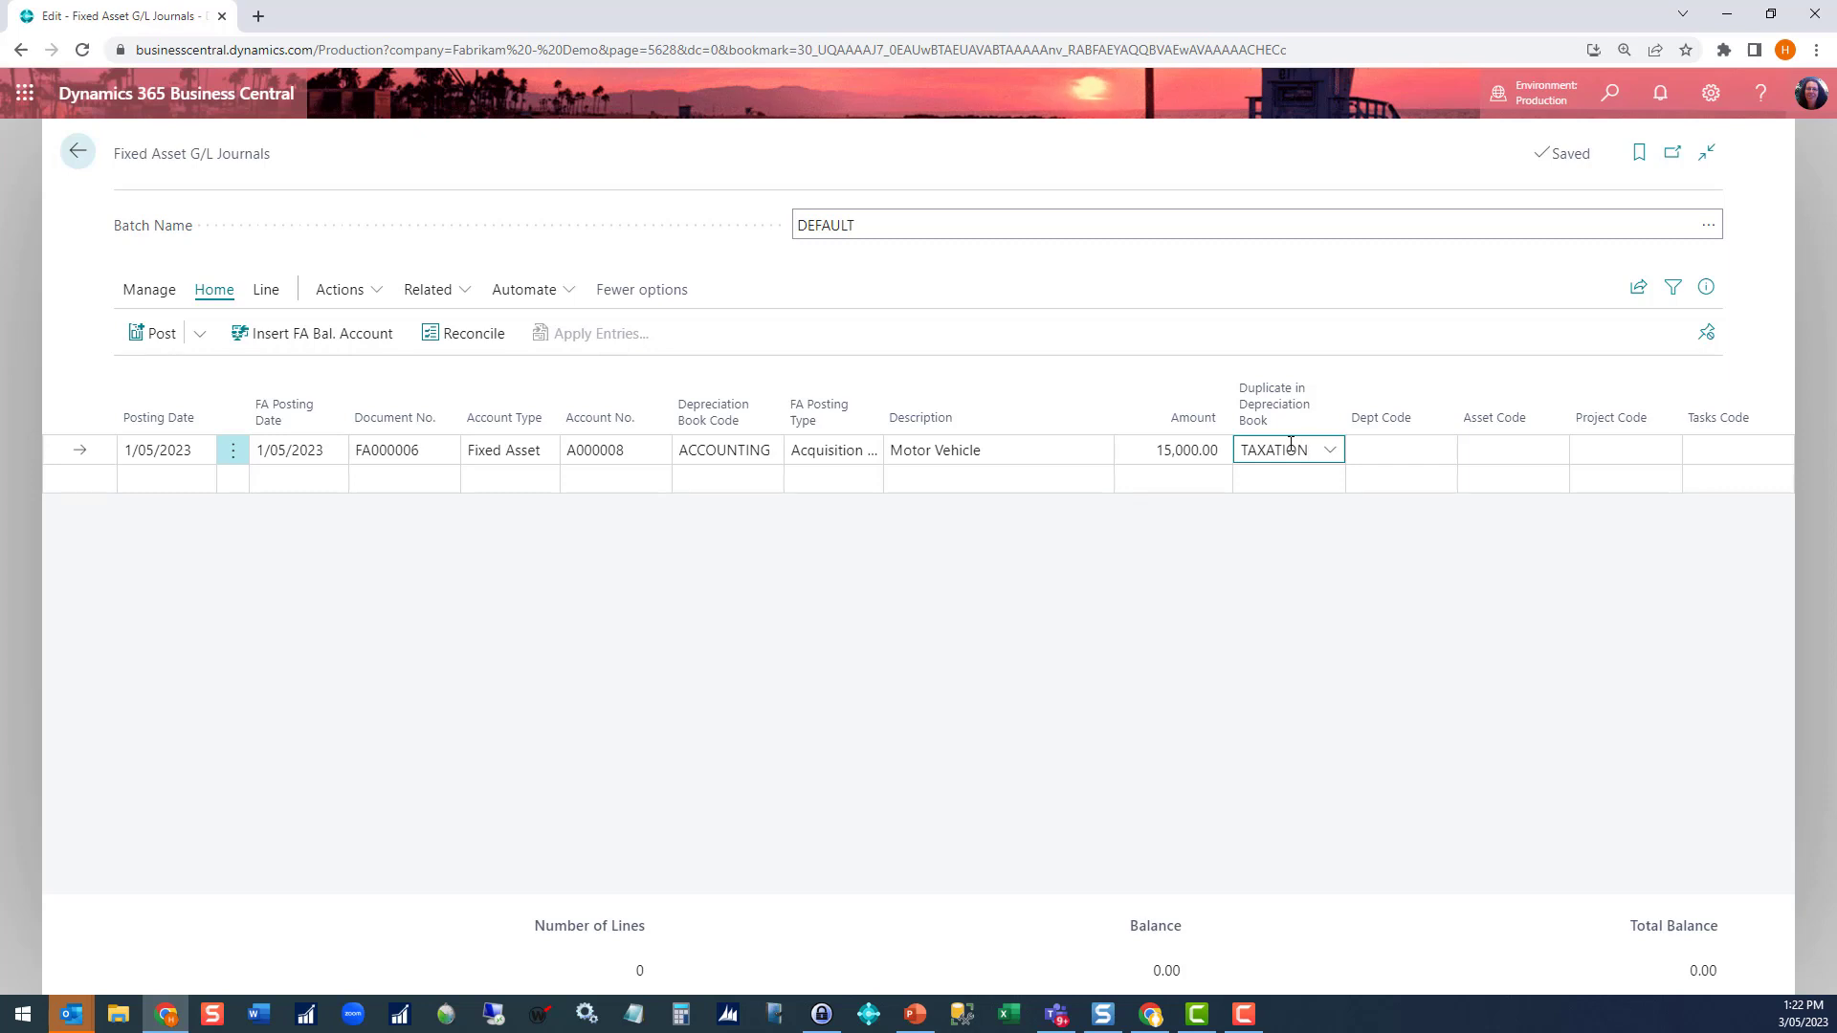
click(1425, 441)
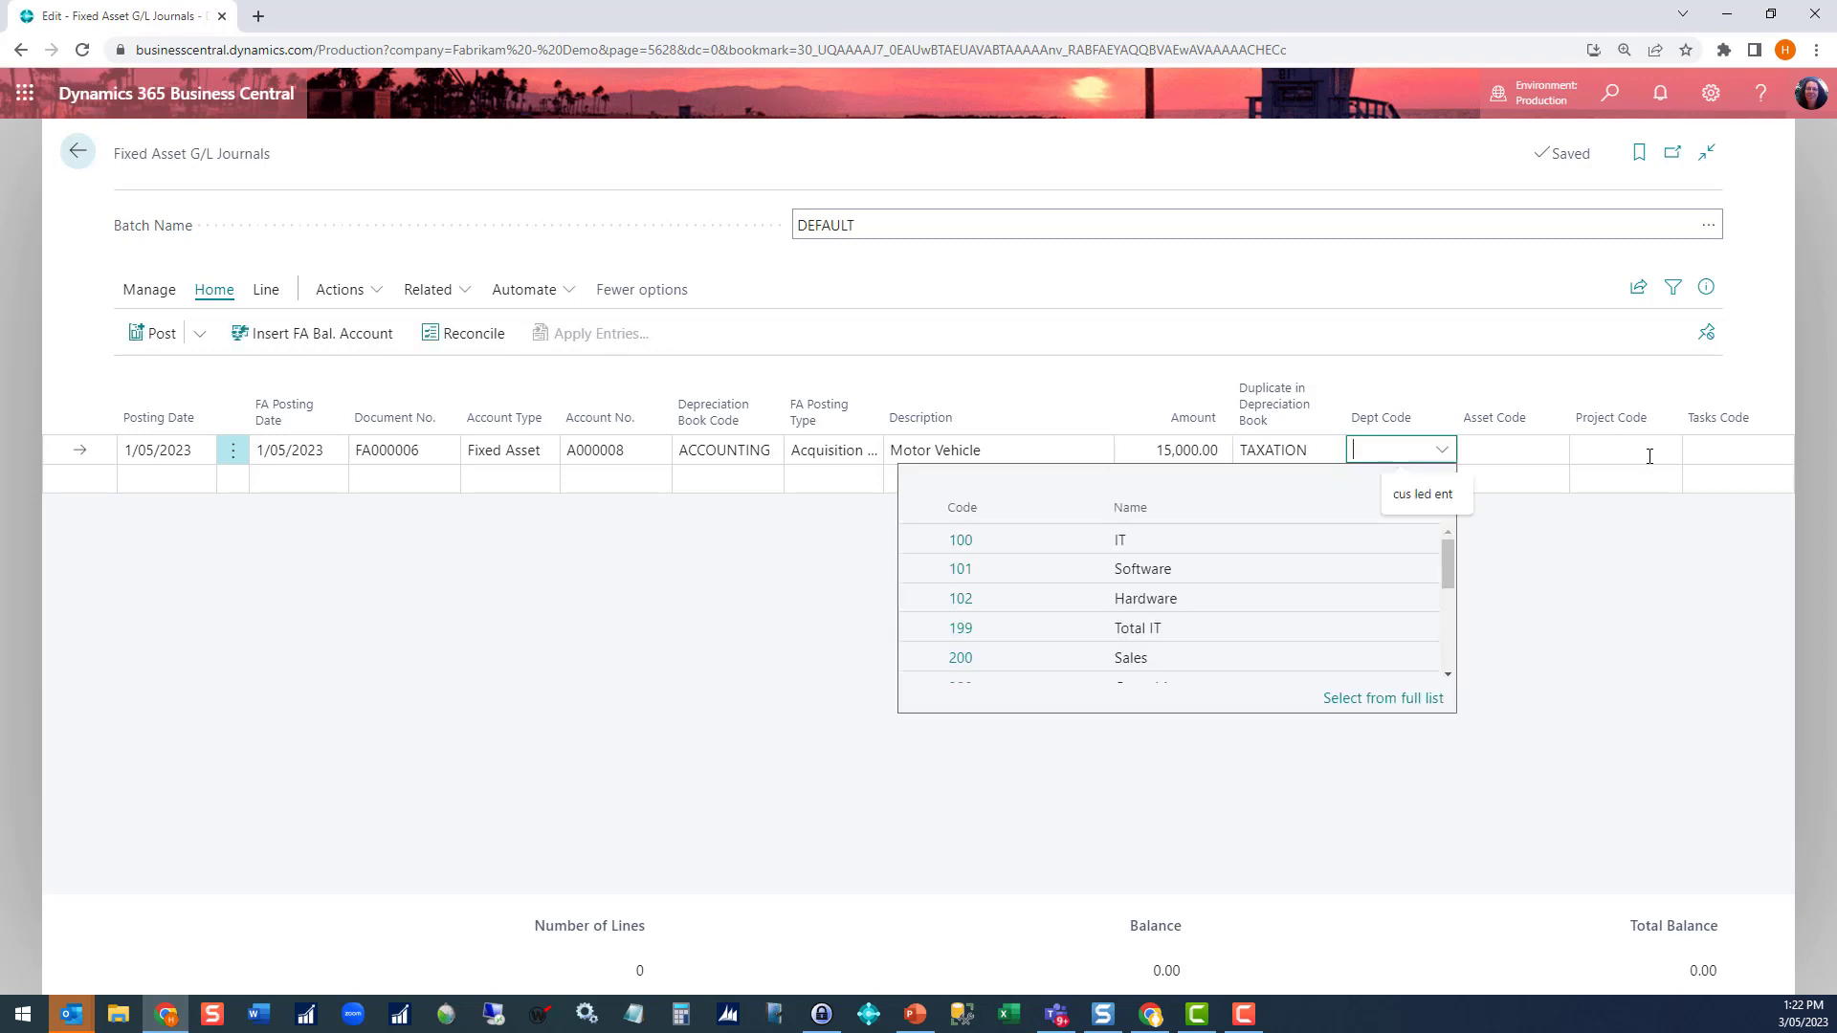
click(958, 660)
key(Tab)
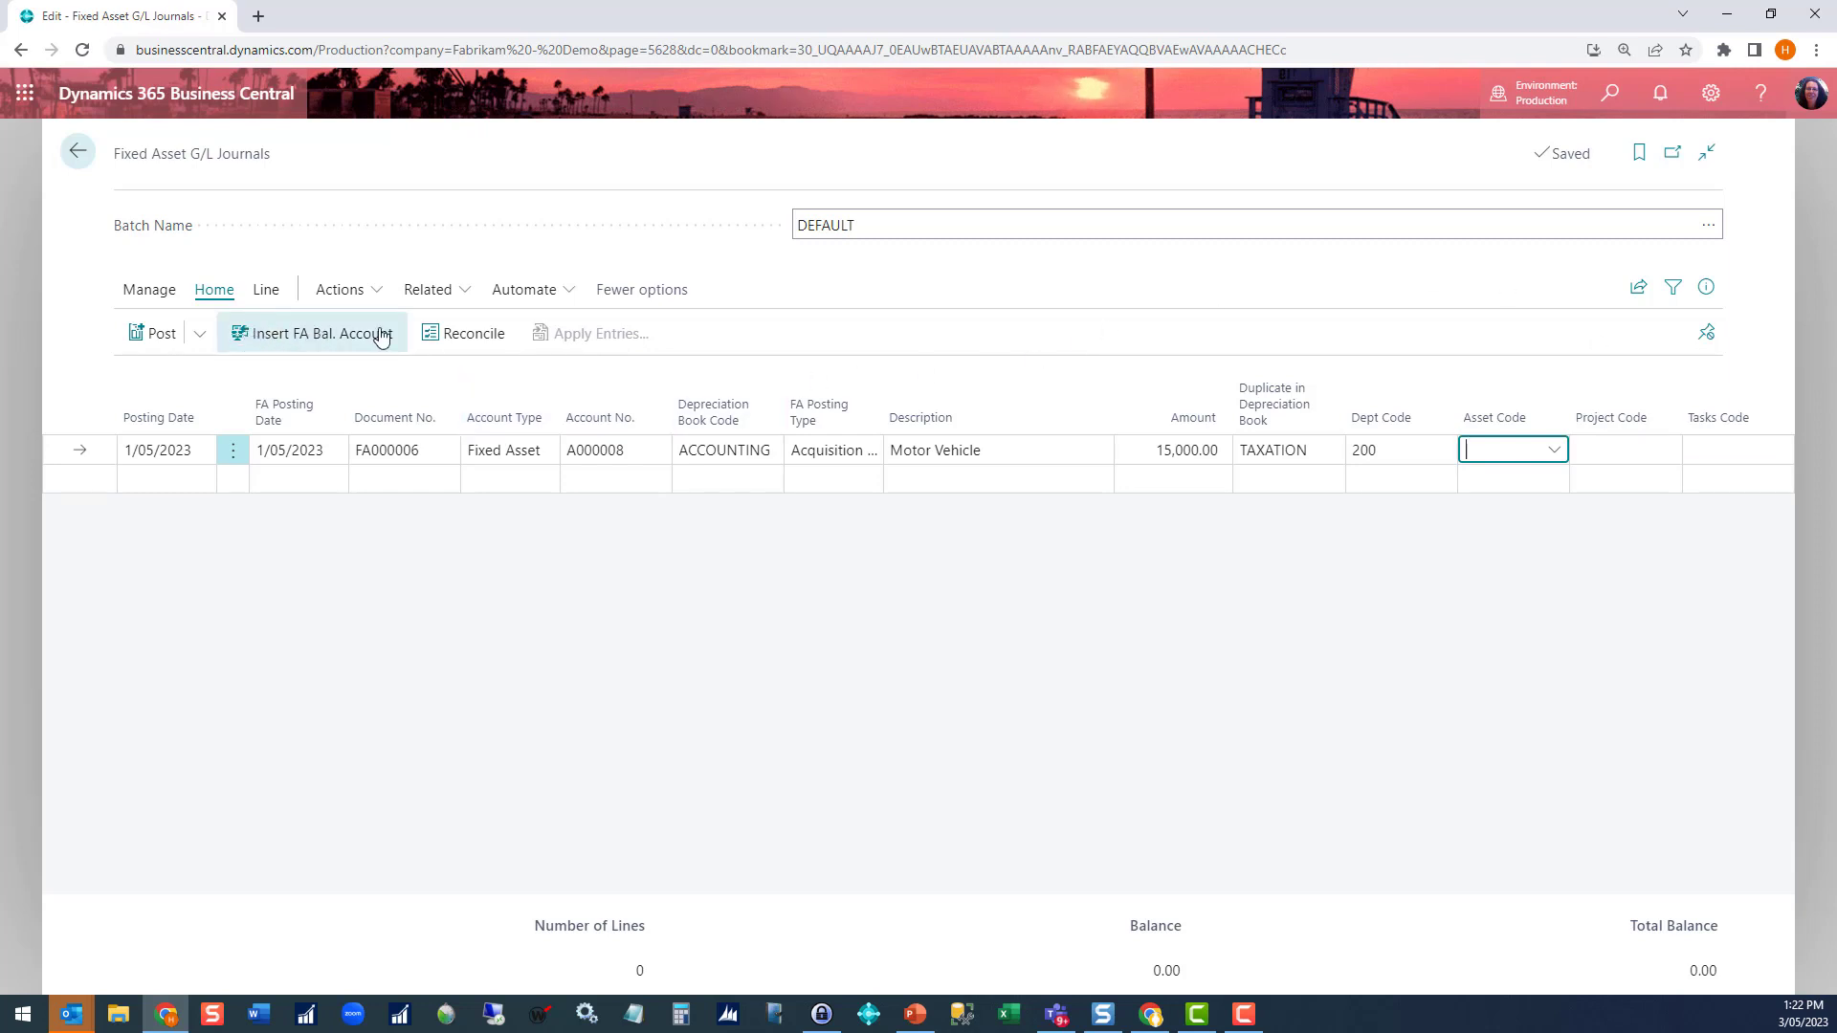
Insert the FA balancing G/L 1590 line for -15,000.00, then post and confirm the DEFAULT batch.
click(321, 349)
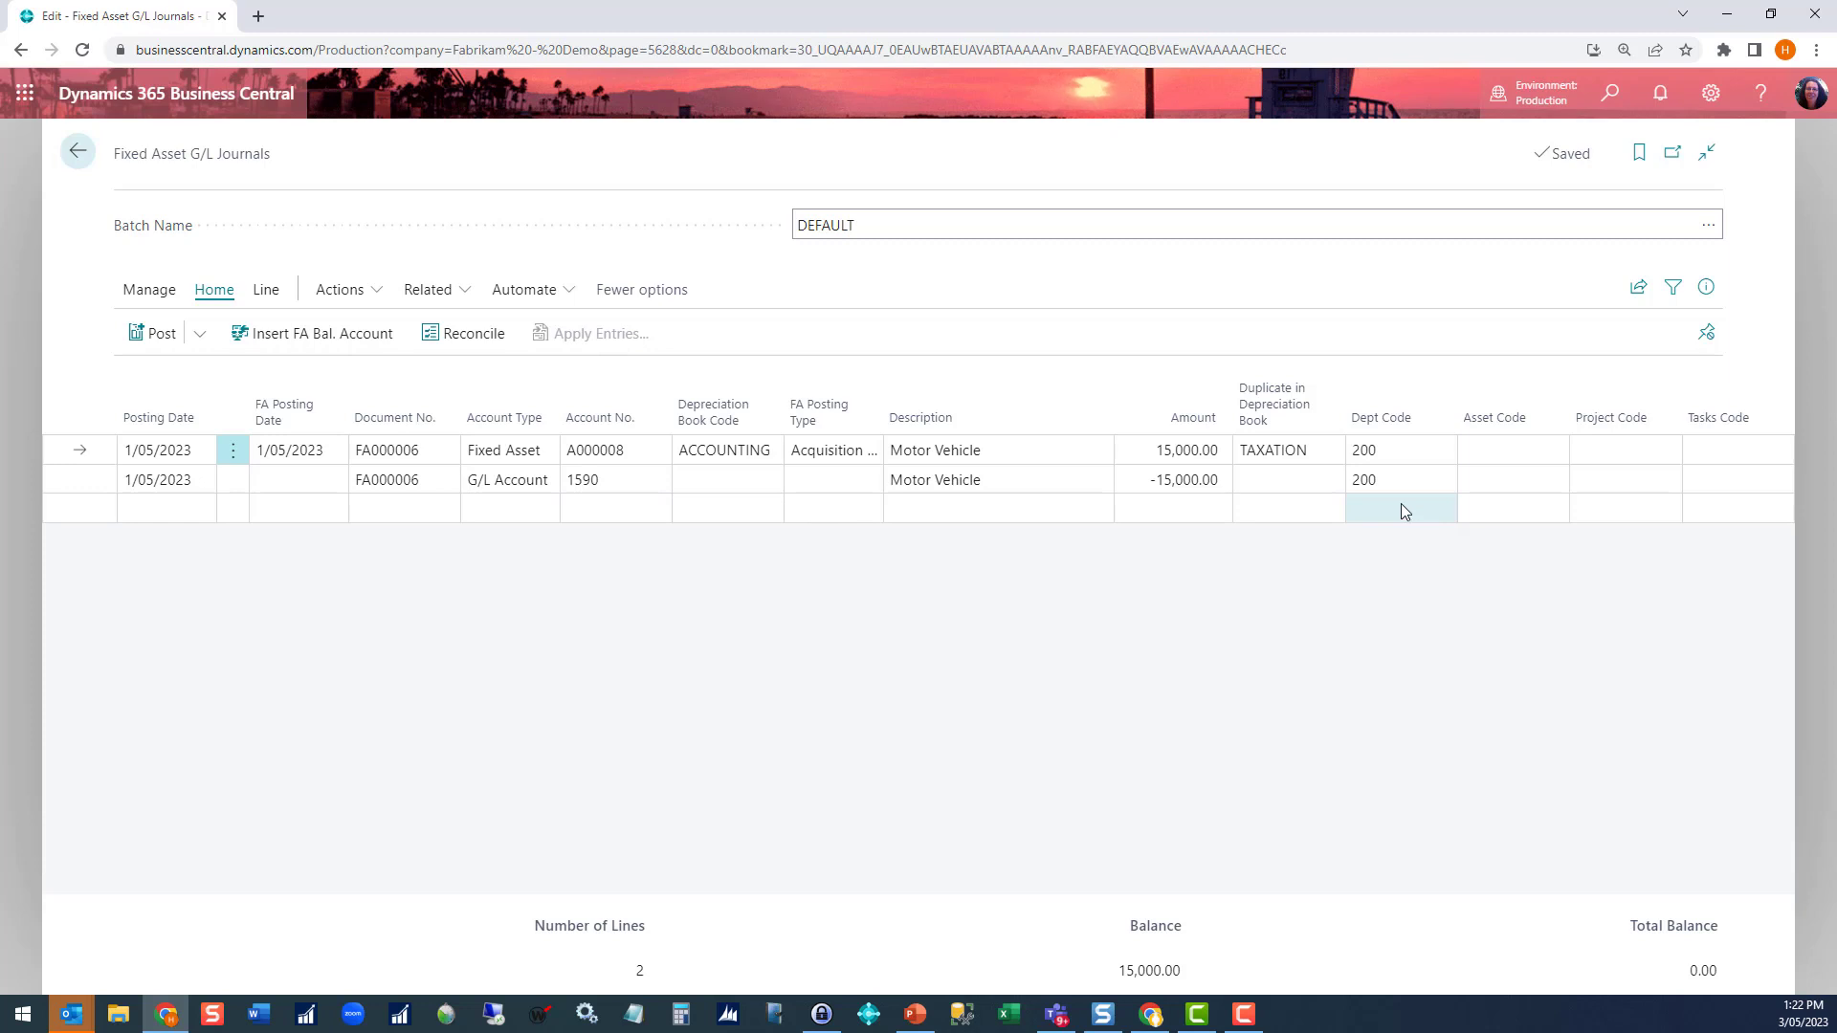
click(158, 350)
click(1000, 613)
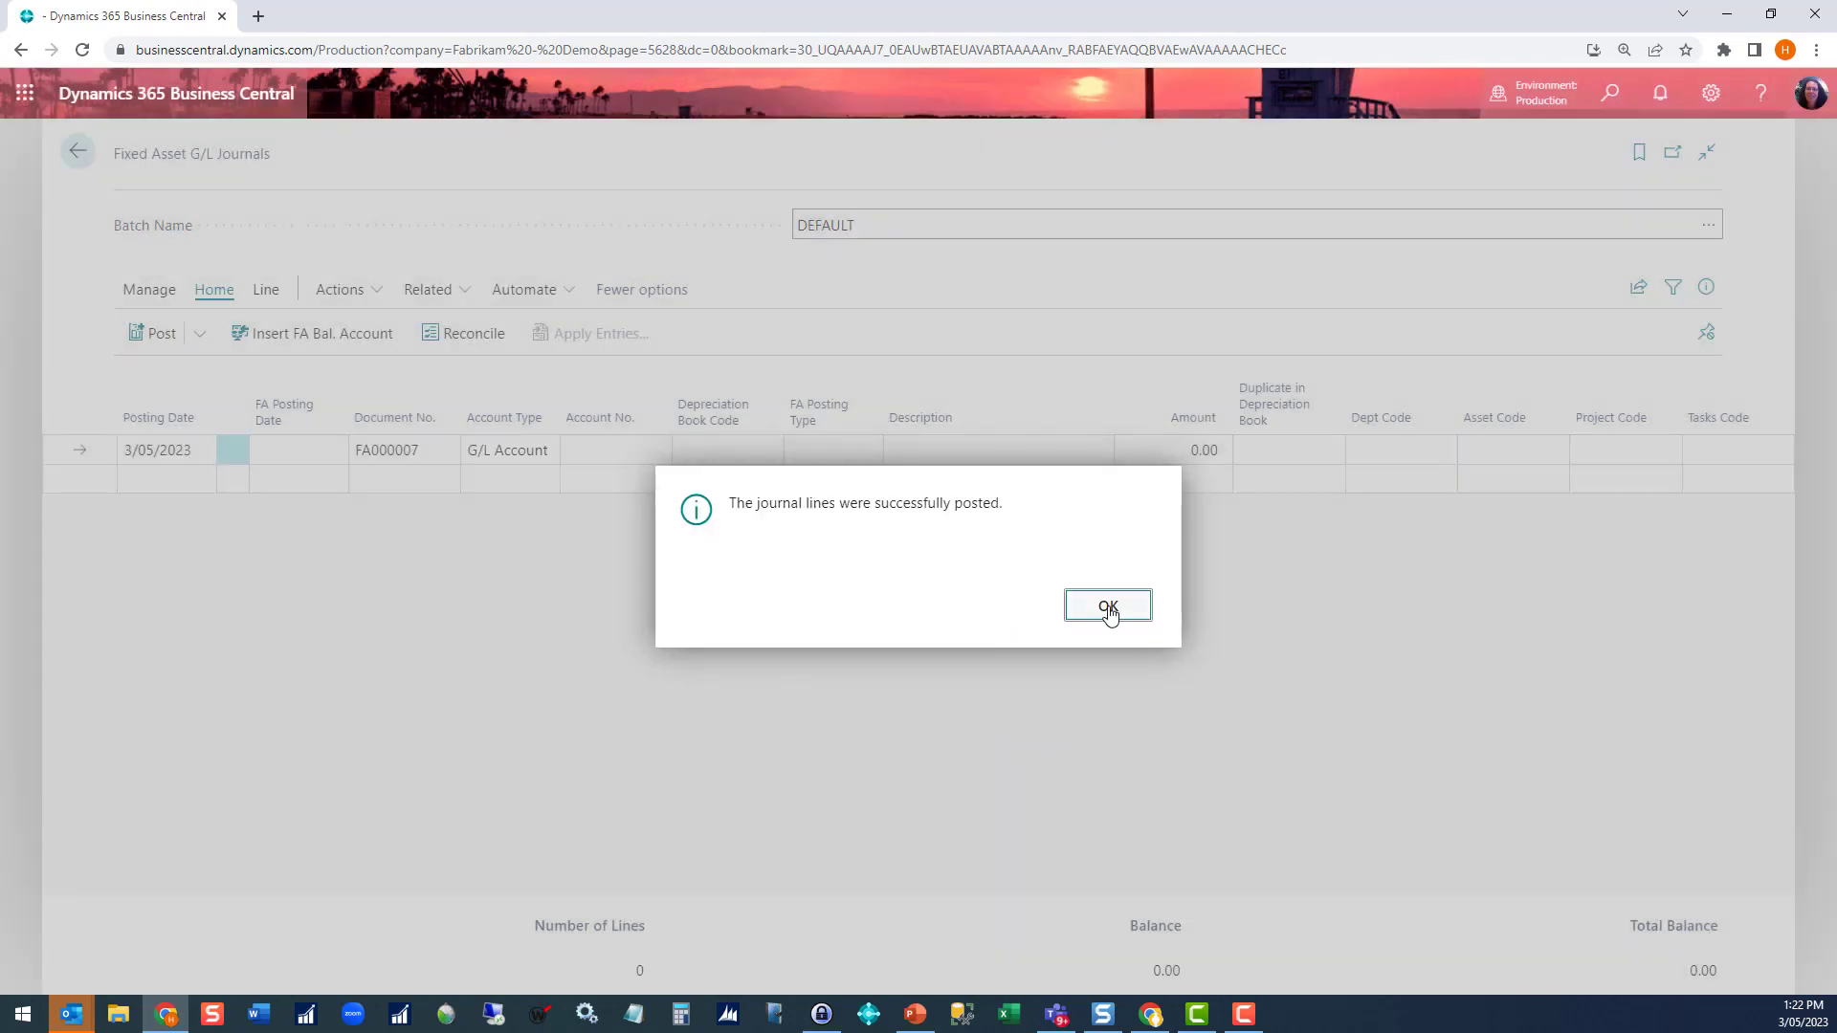
click(1108, 611)
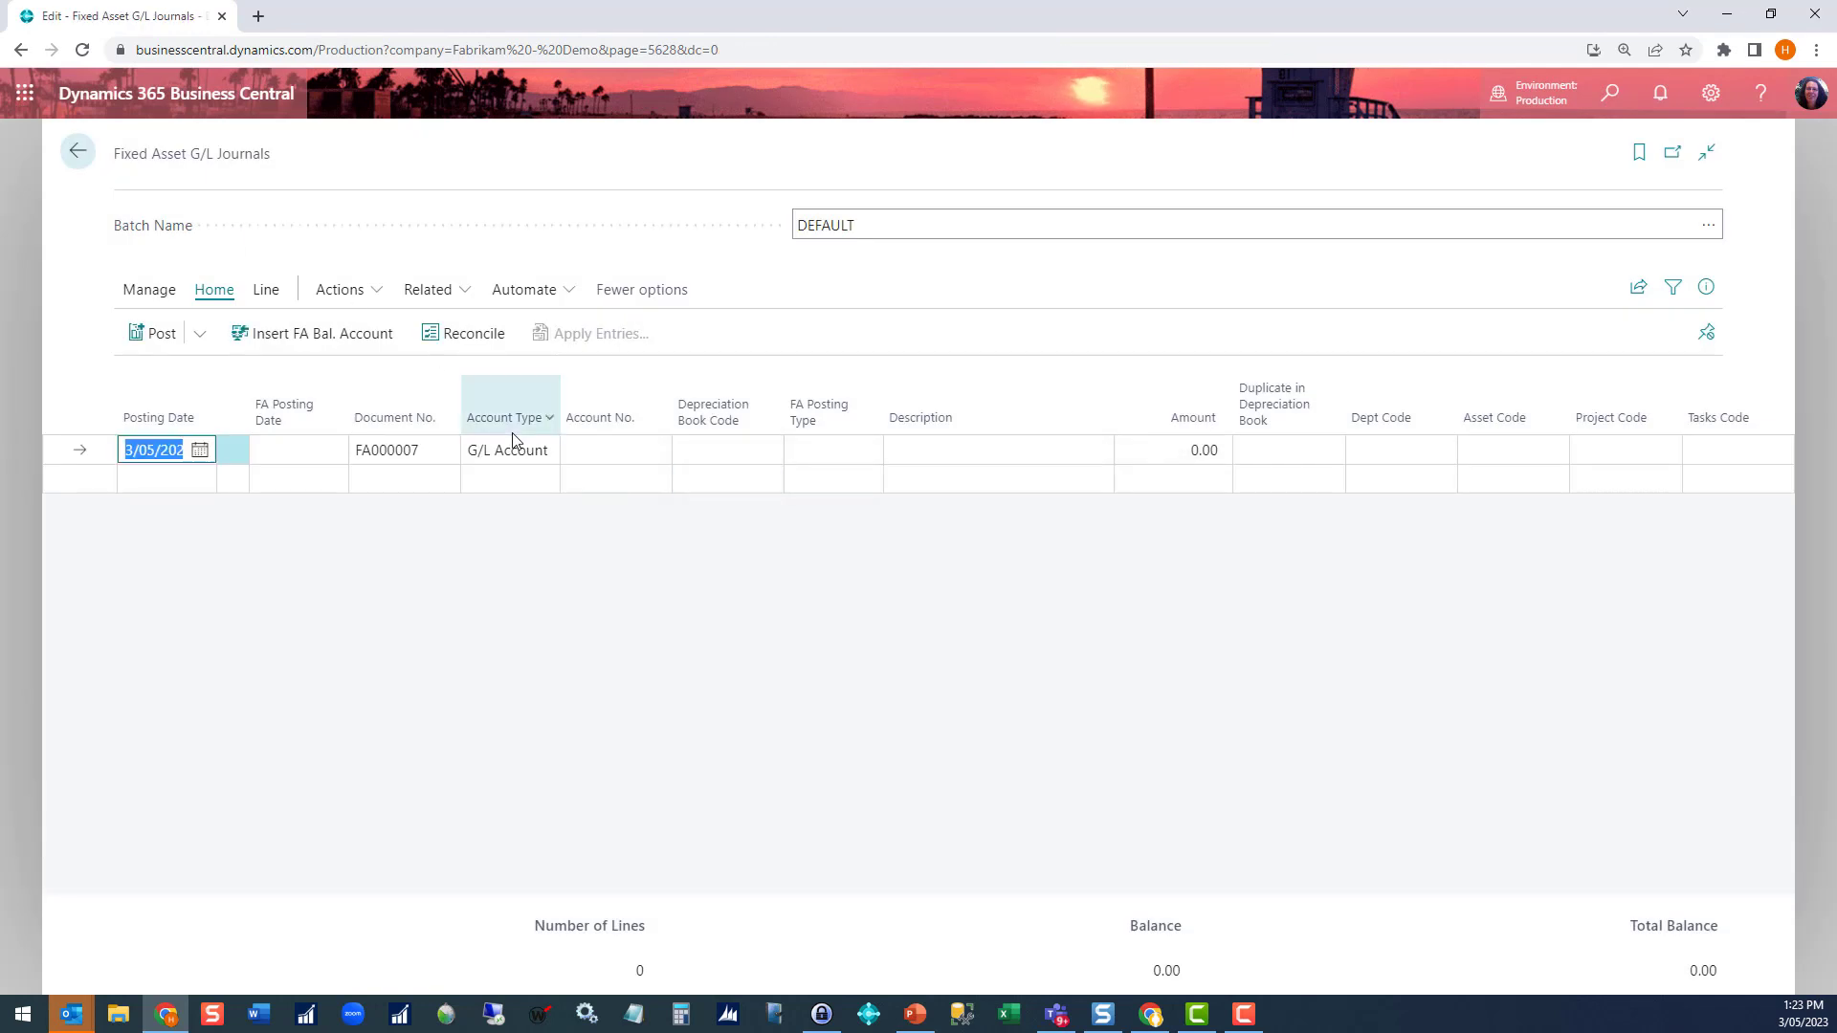
Return home and search 'fix as' to reach Fixed Asset Journals.
click(78, 152)
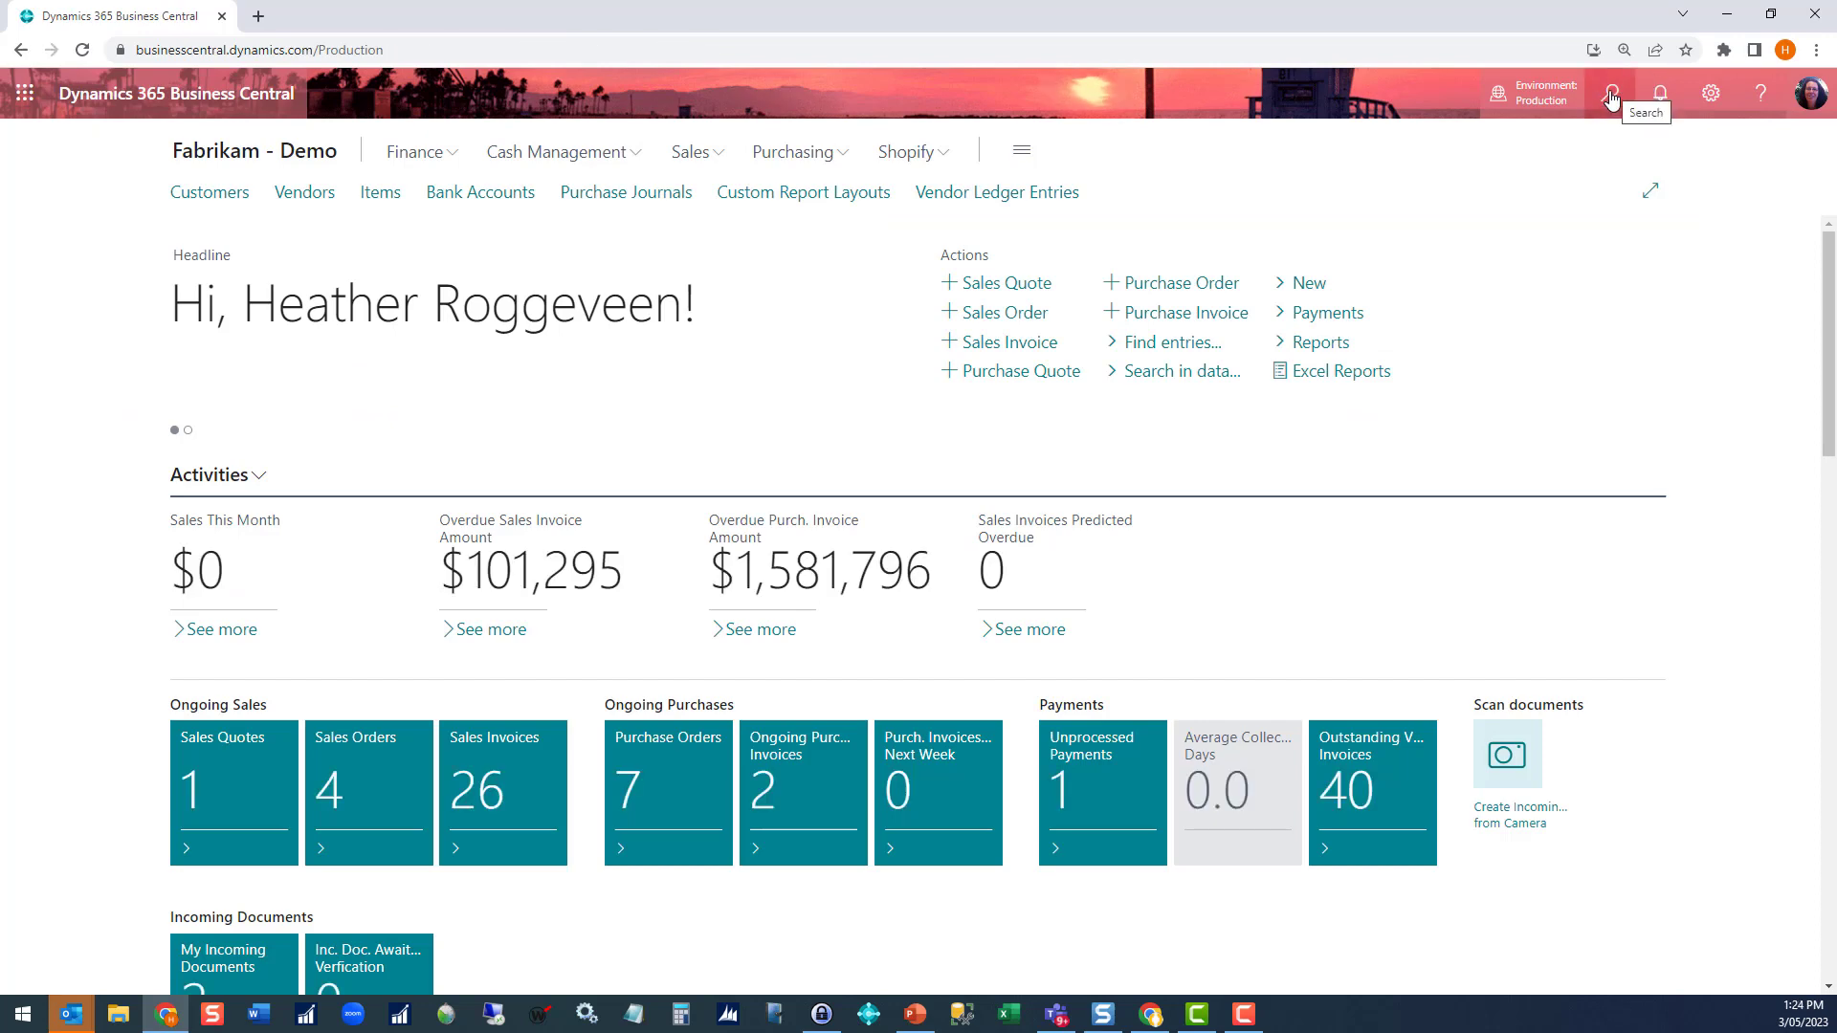
click(1612, 96)
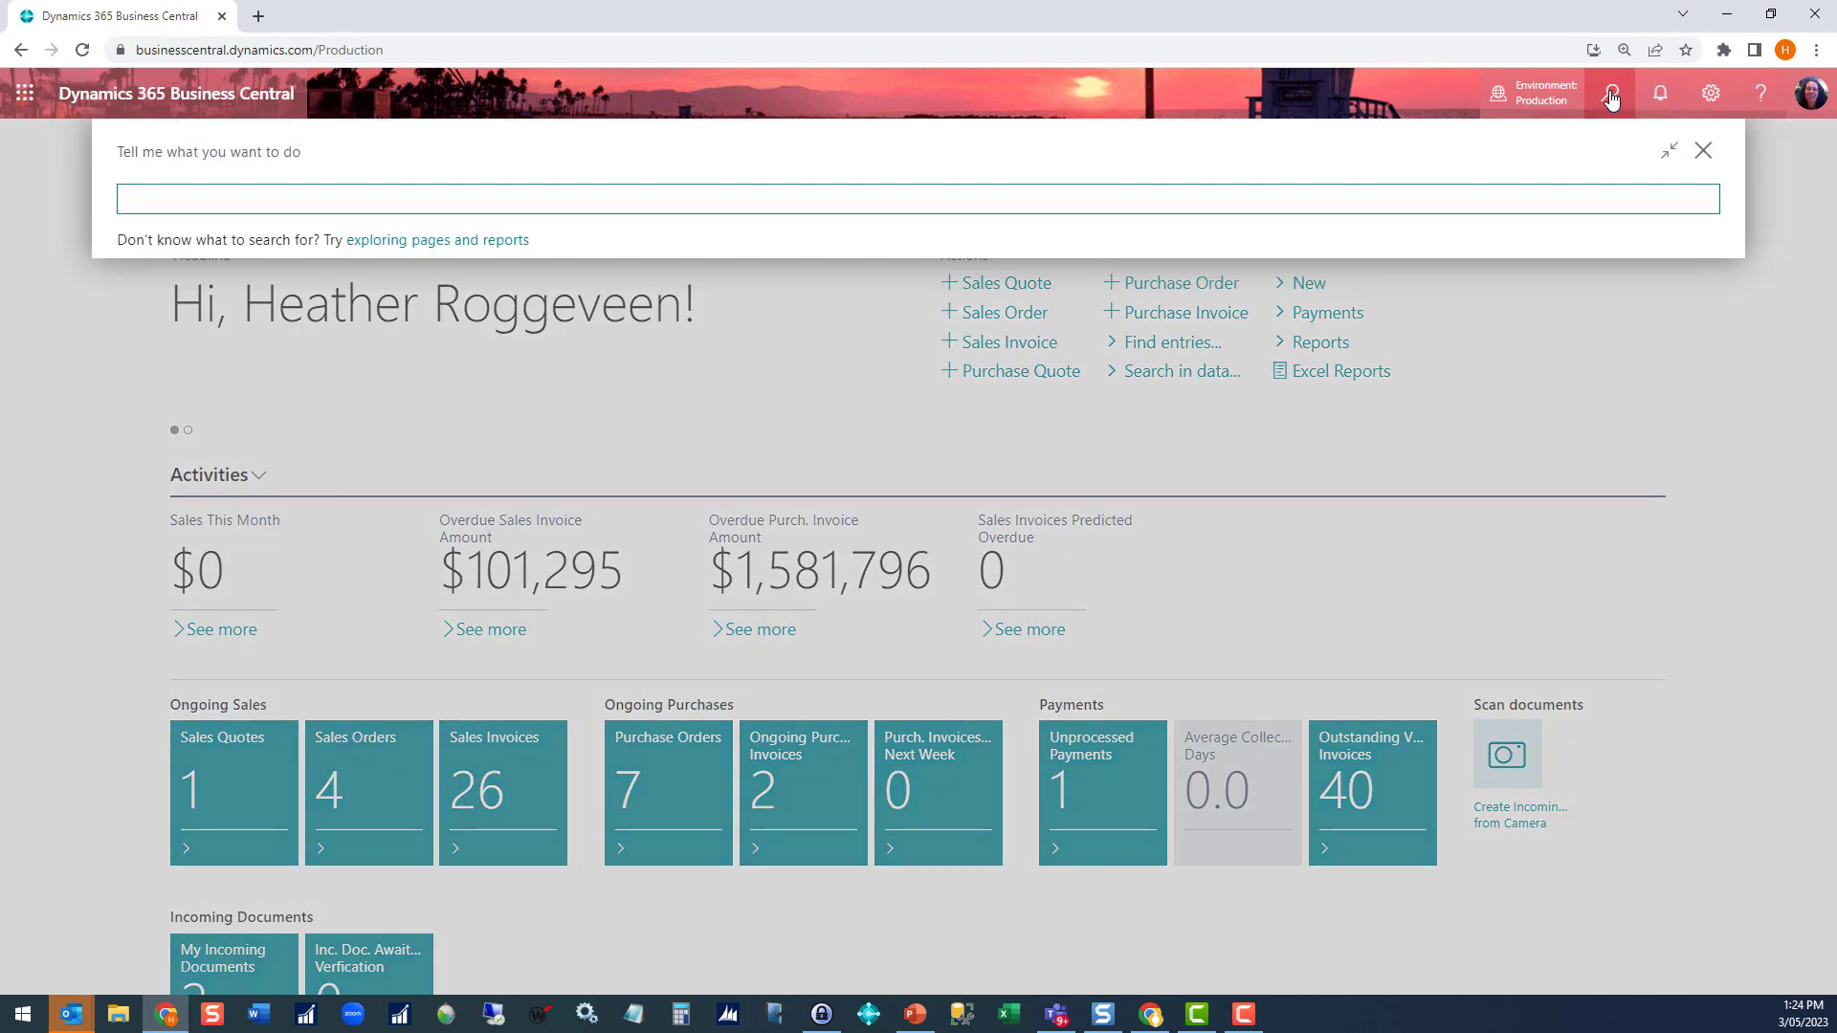
text(fix as)
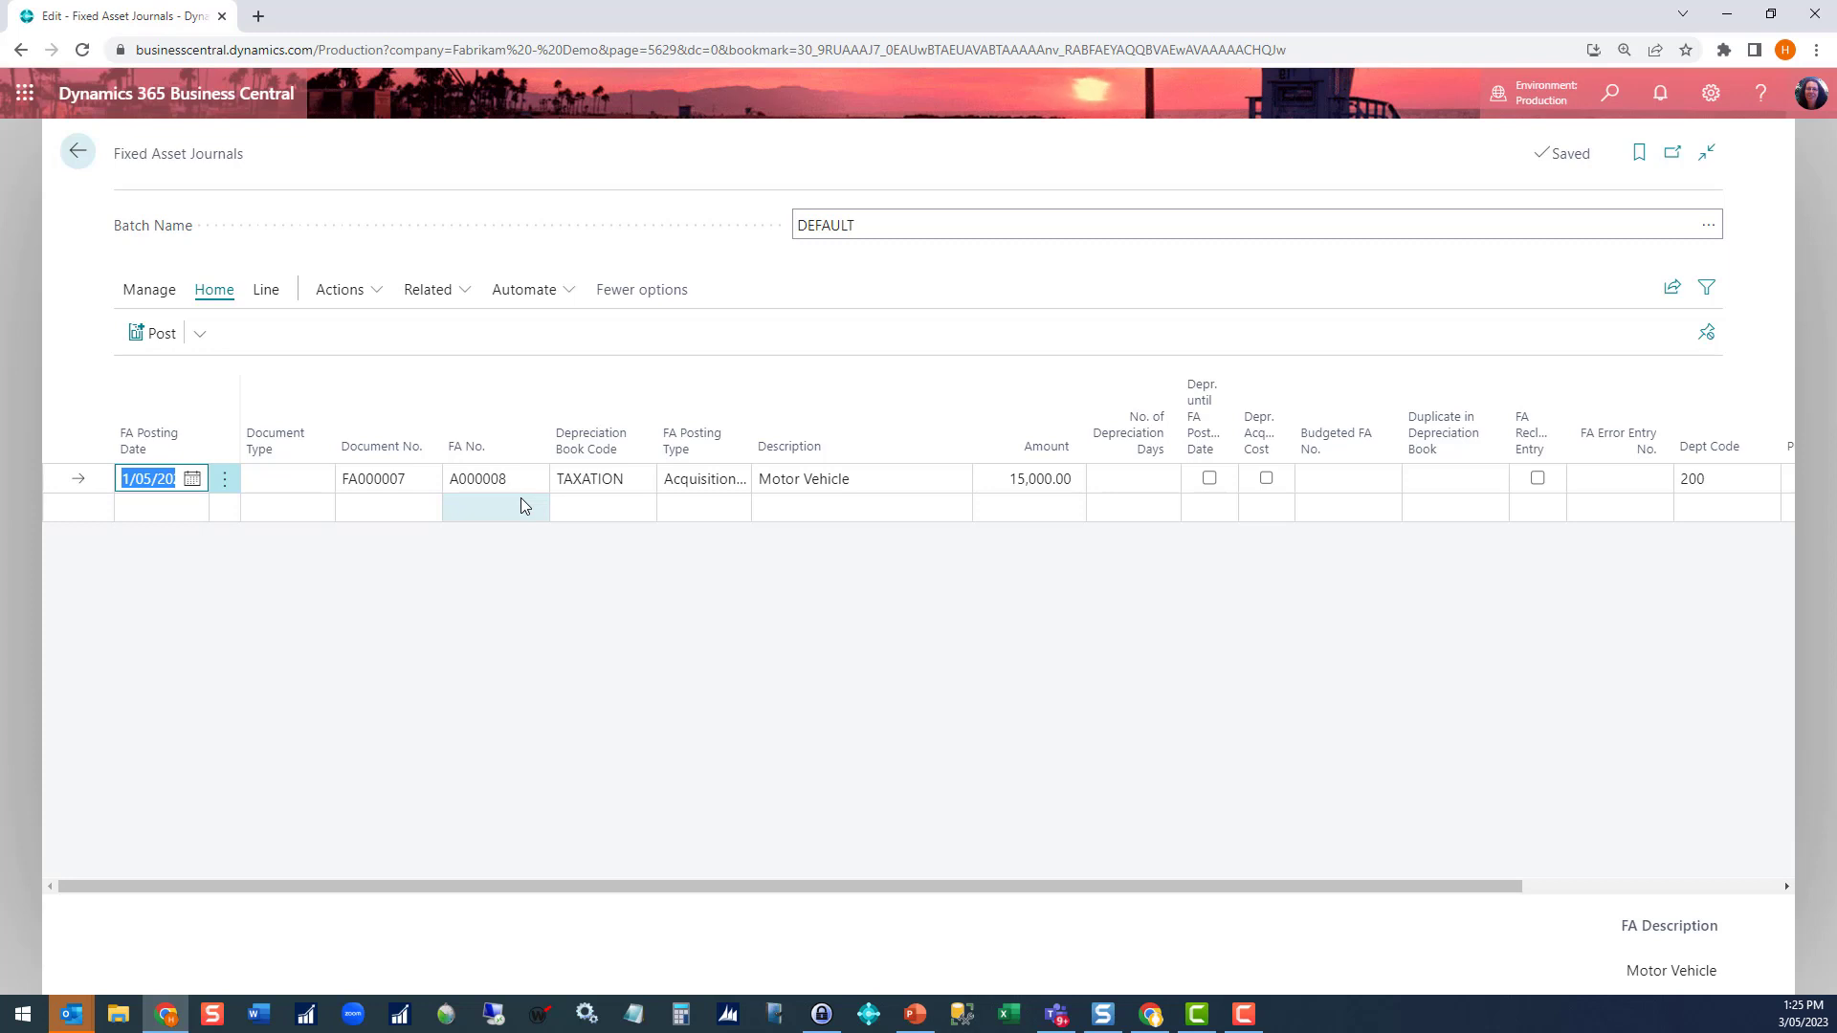
Post the A000008 TAXATION acquisition line, confirm it, and return to the home page.
click(155, 333)
click(1040, 614)
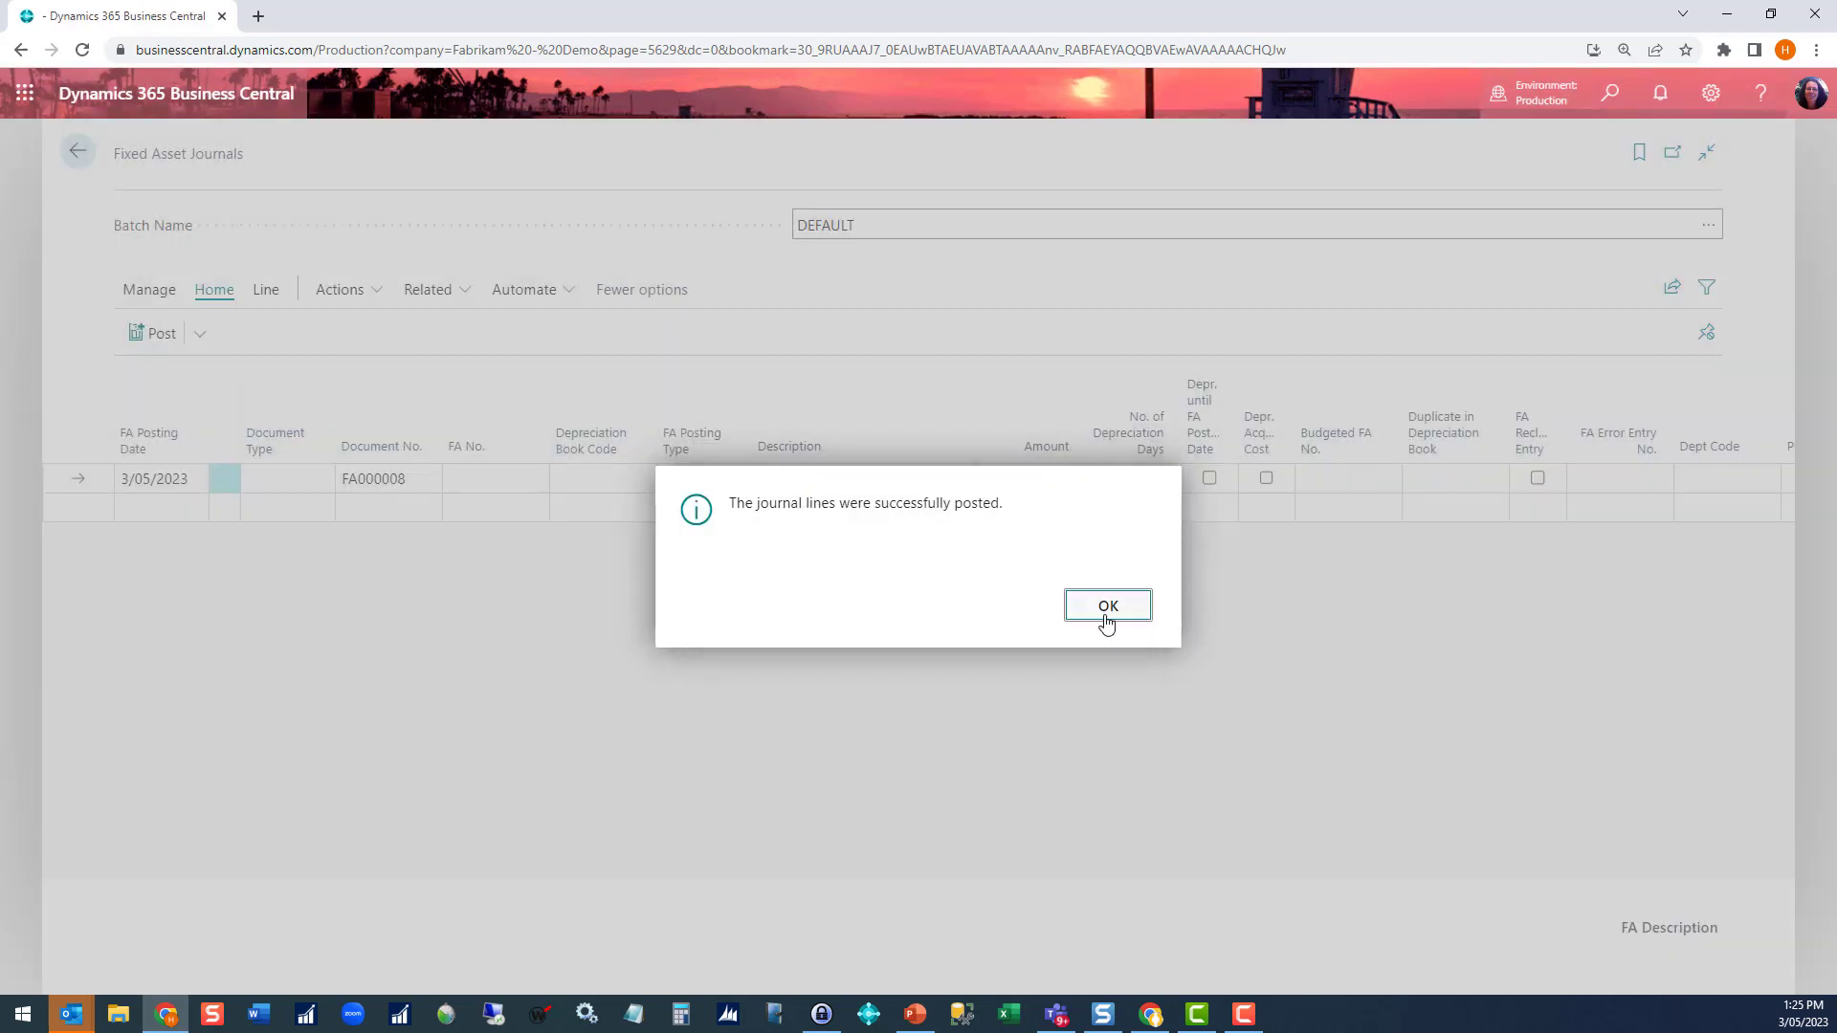
click(1124, 610)
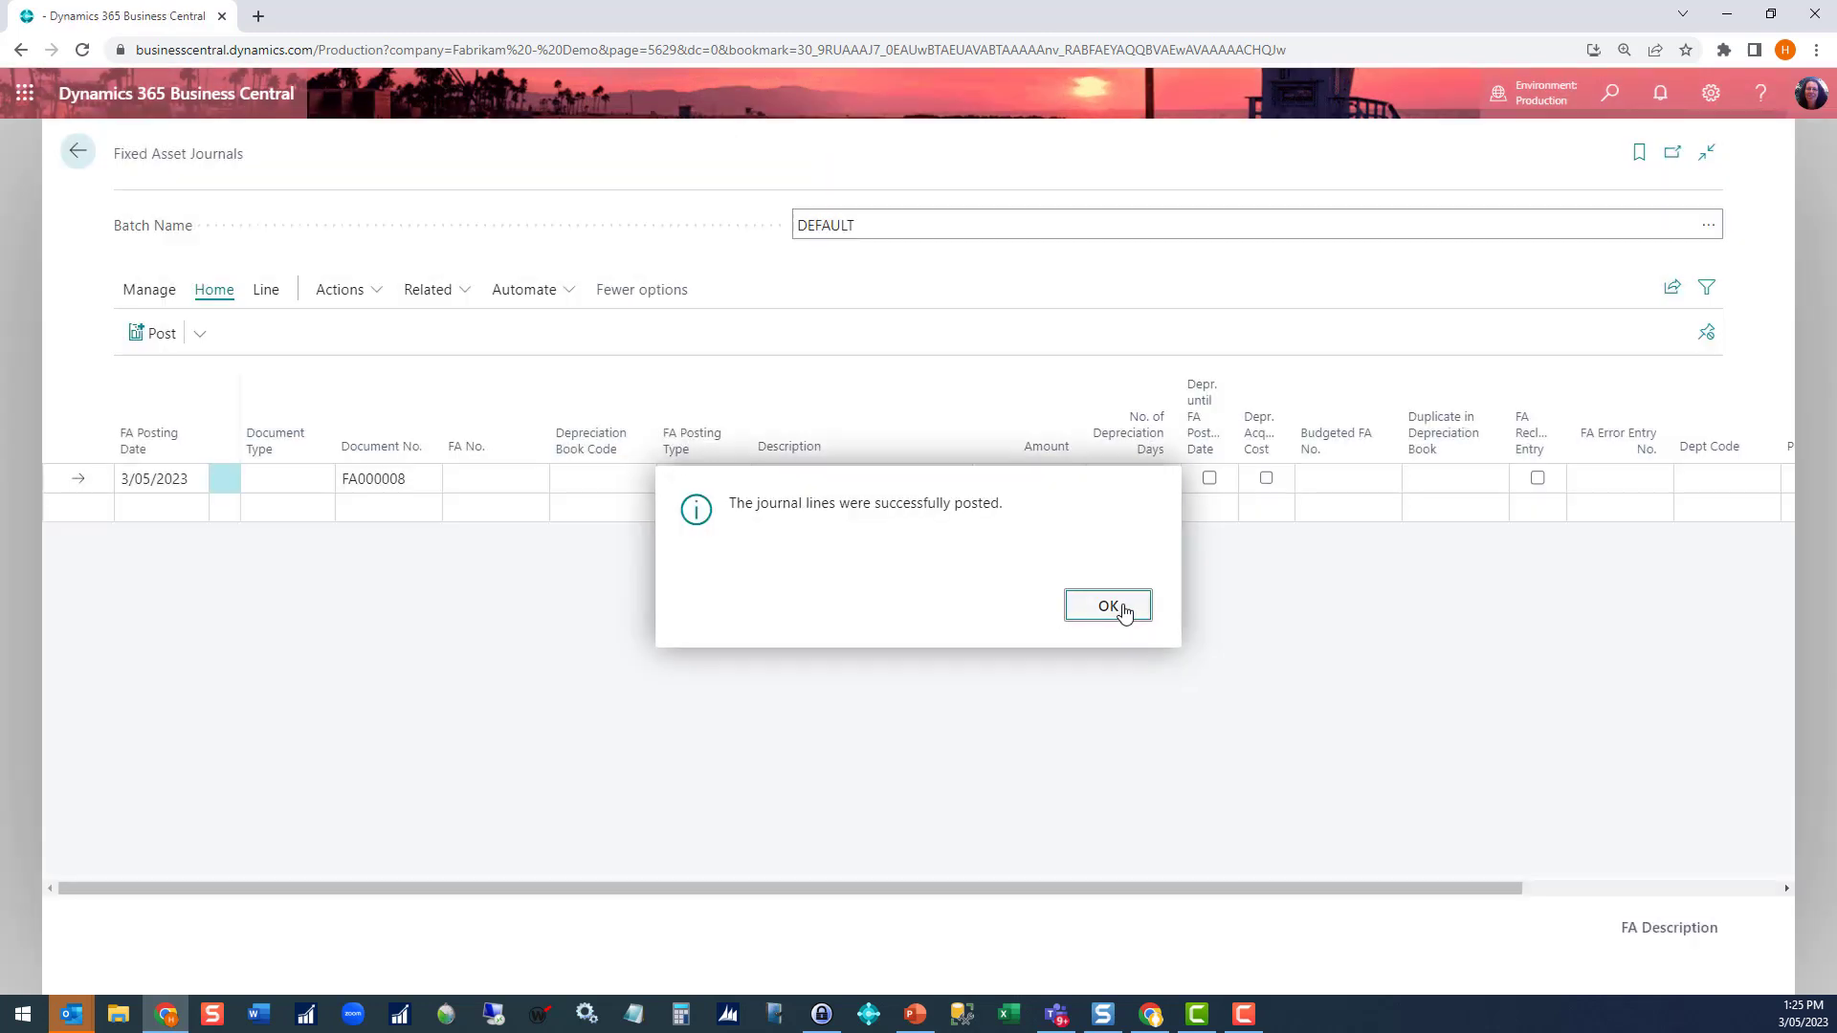
click(73, 153)
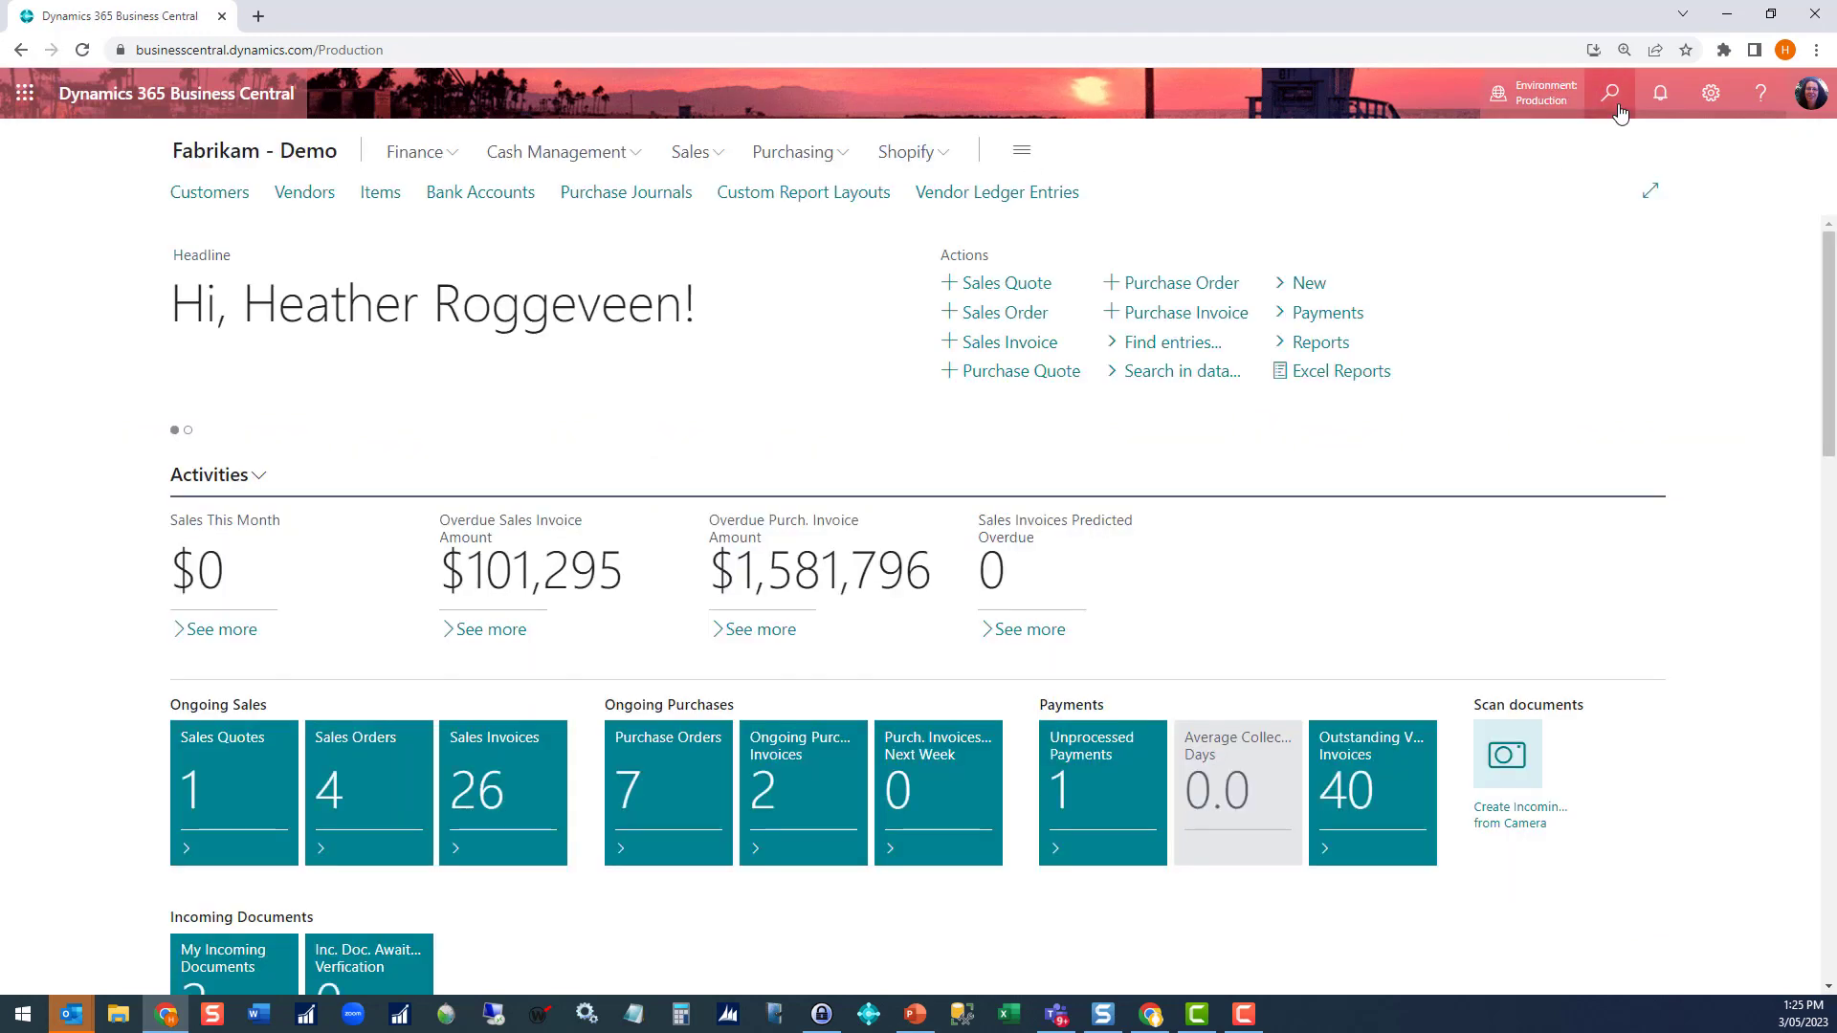
Search 'fix ass' for the Fixed Assets list and open the A000008 Motor Vehicle card.
click(1618, 113)
text(fix ass)
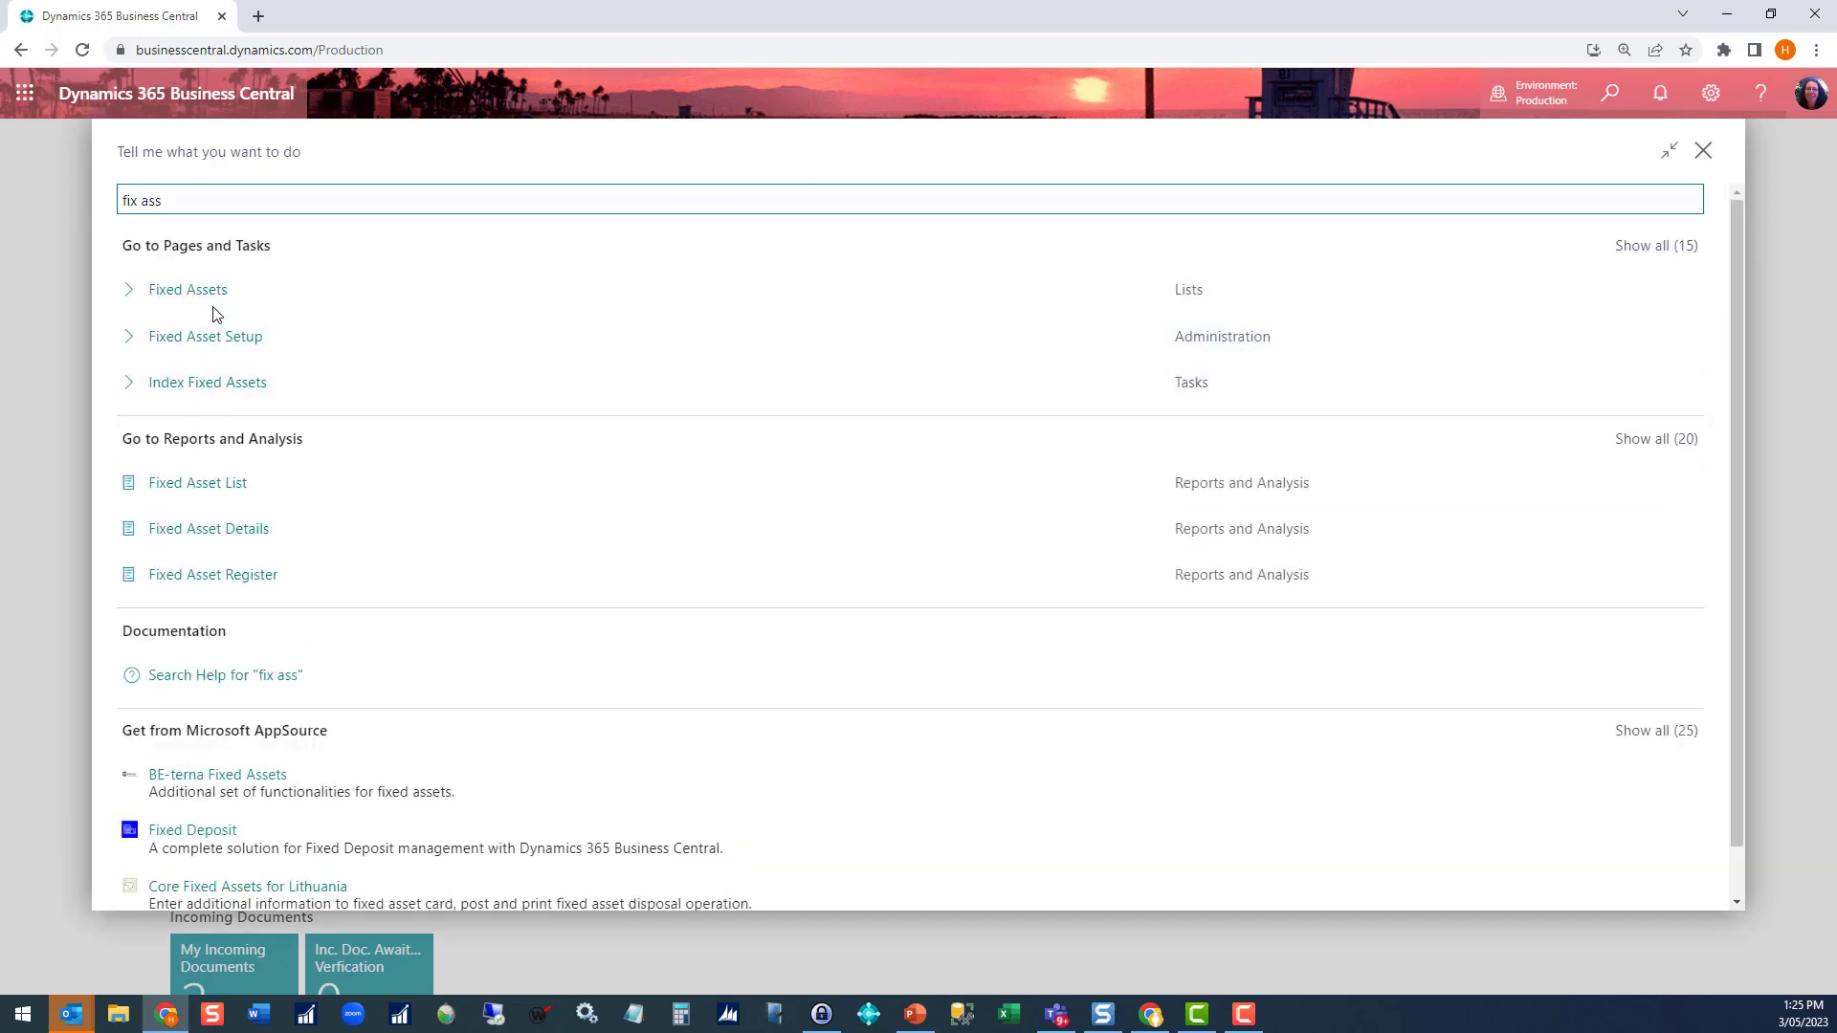
click(216, 305)
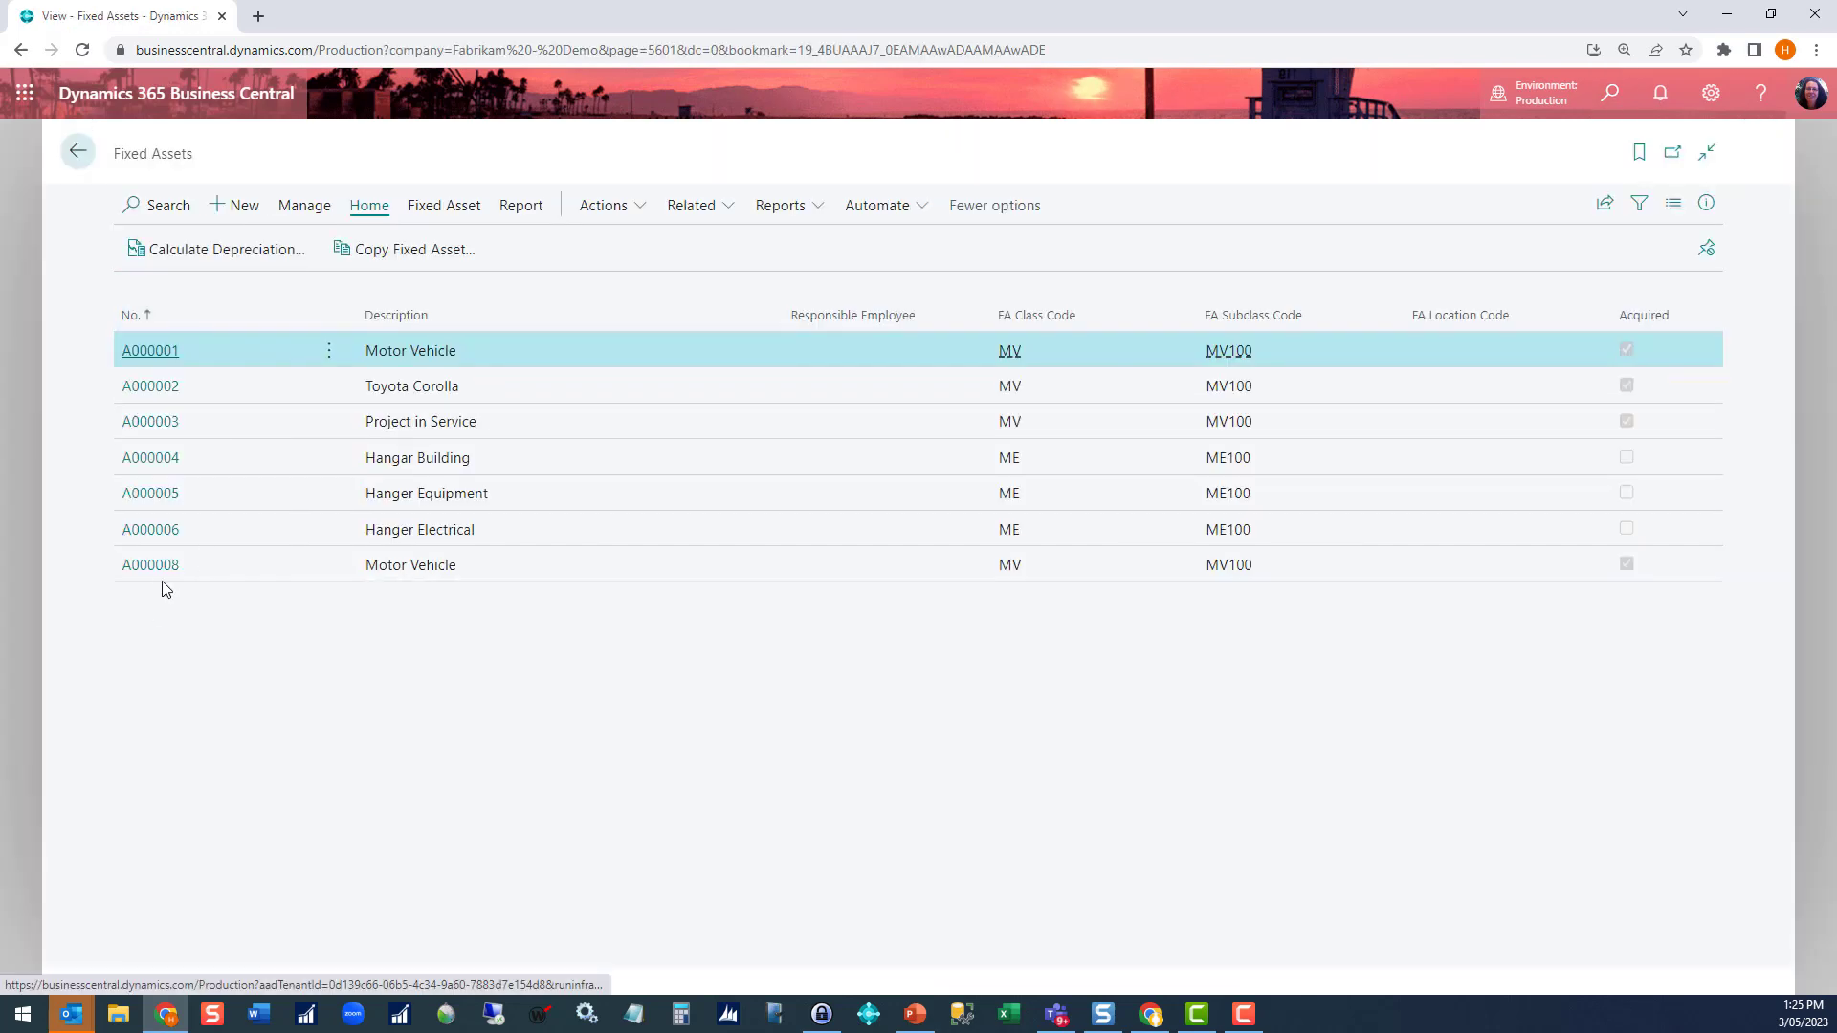
click(158, 571)
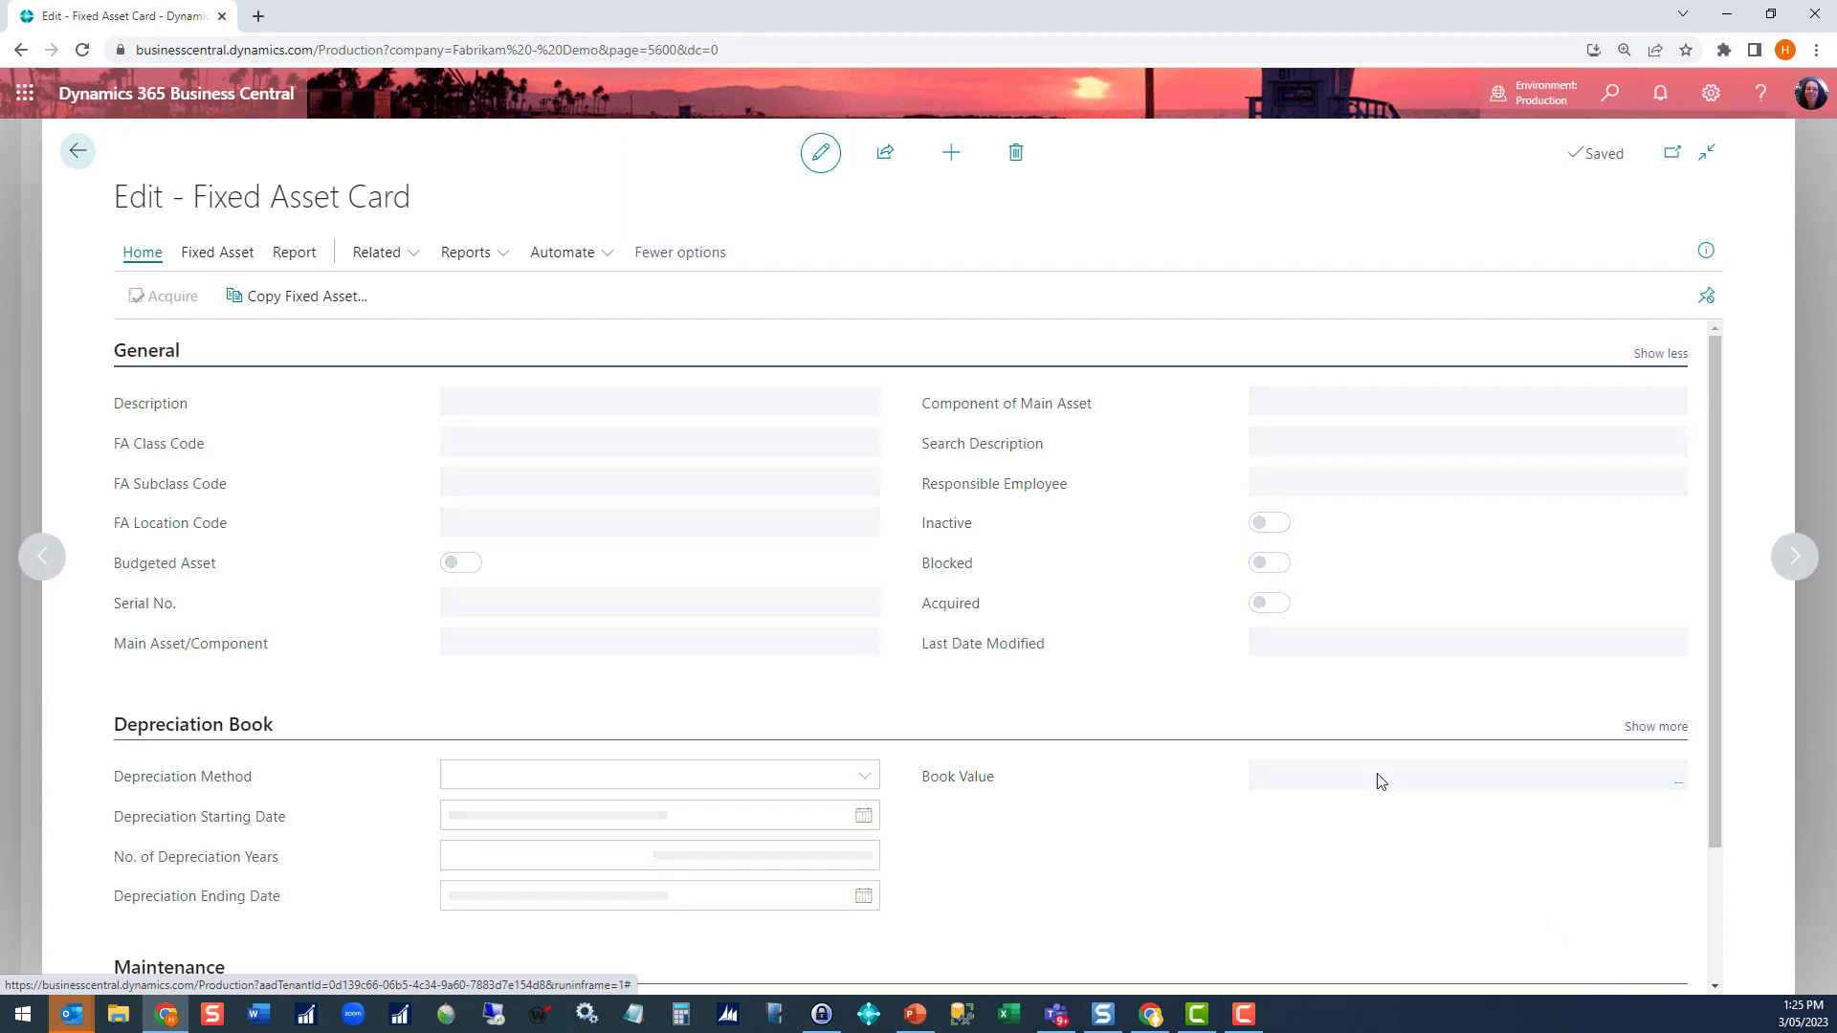